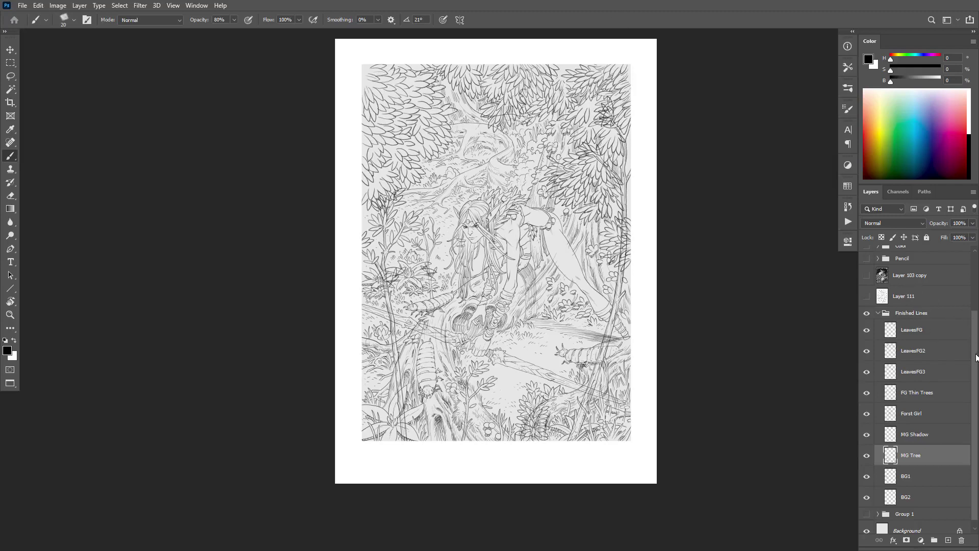
Move the Layer 103 copy layer above the Panels group to the top of the layer stack.
{"action": "scroll", "coordinate": [969, 332], "scroll_direction": "up", "scroll_amount": 5}
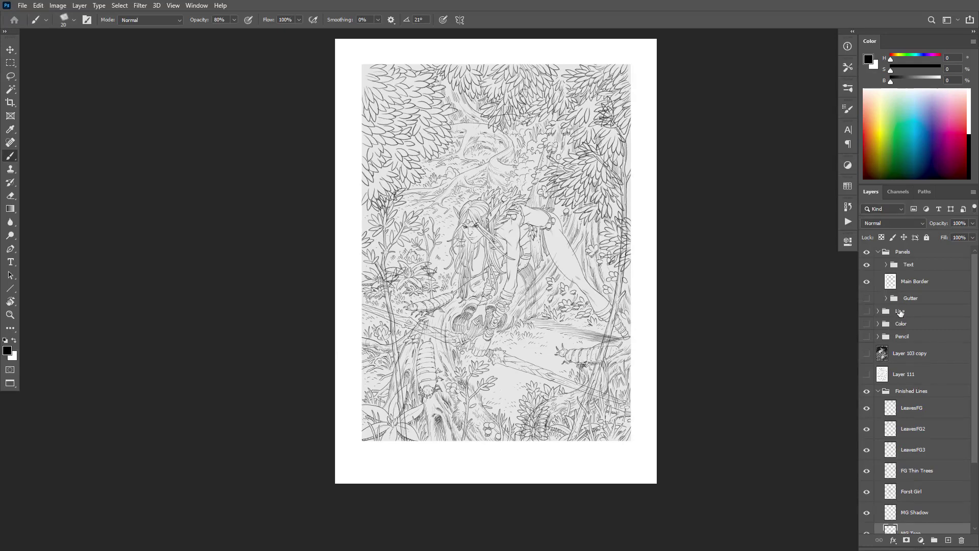
{"action": "left_click", "coordinate": [897, 359]}
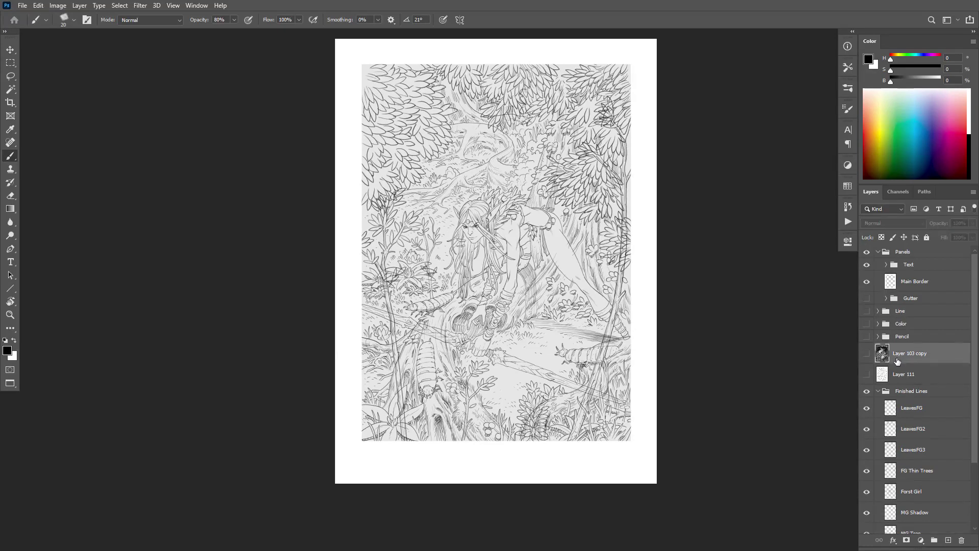
{"action": "left_click", "coordinate": [868, 355]}
{"action": "left_click", "coordinate": [868, 353]}
{"action": "left_click_drag", "start_coordinate": [879, 350], "coordinate": [903, 250]}
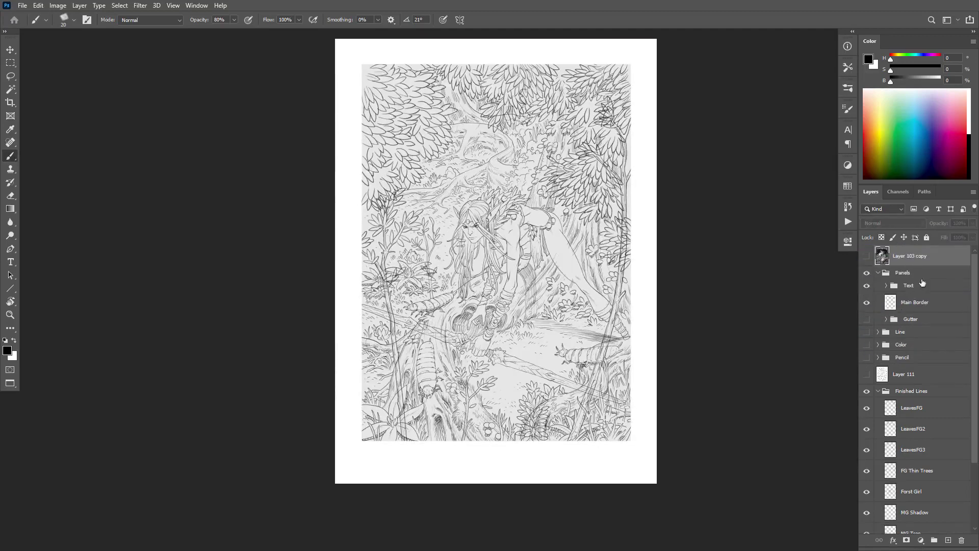
Isolate the Main Border layer, select the transparent area inside its frame with the Magic Wand, and restore the other layers' visibility.
{"action": "left_click", "coordinate": [890, 306]}
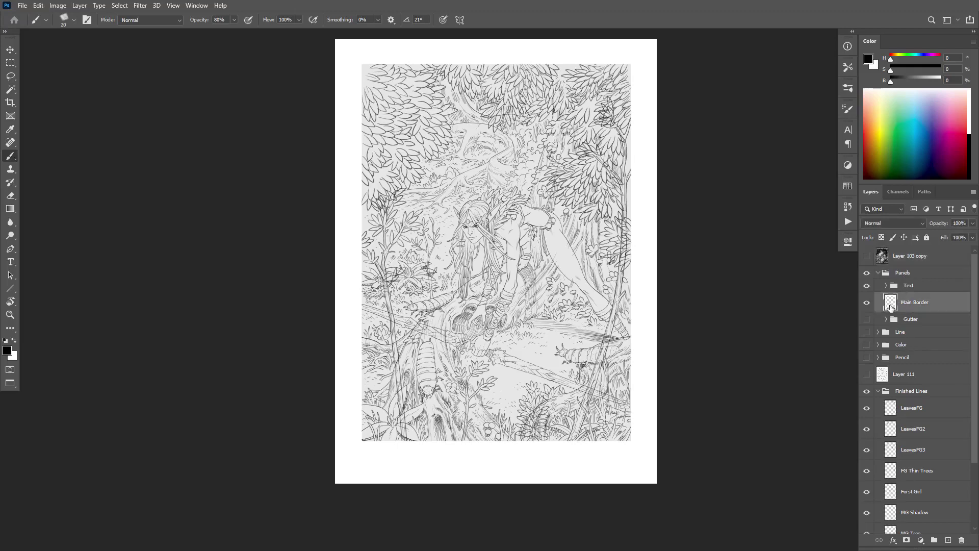
{"action": "left_click", "coordinate": [867, 303], "text": "alt"}
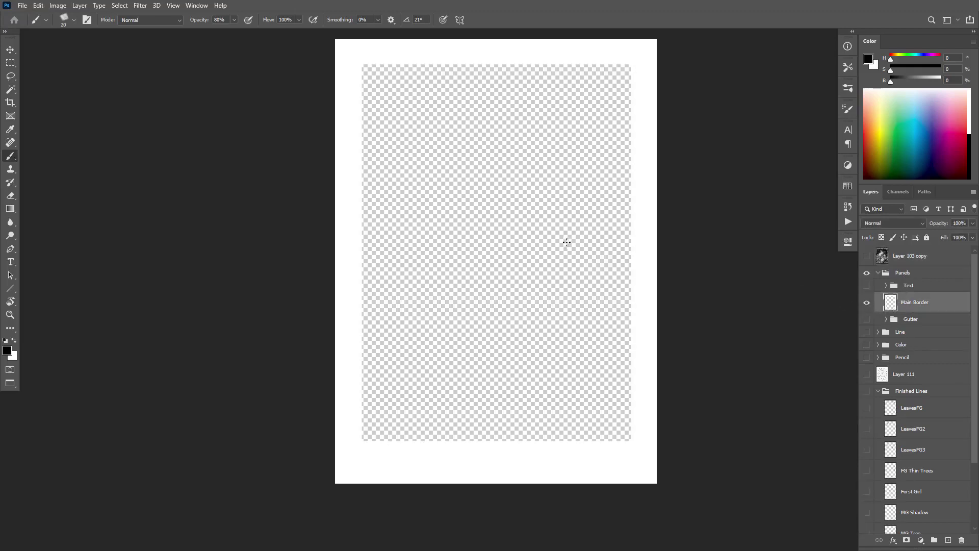
{"action": "key", "text": "w"}
{"action": "key", "text": "shift+w"}
{"action": "left_click", "coordinate": [579, 264]}
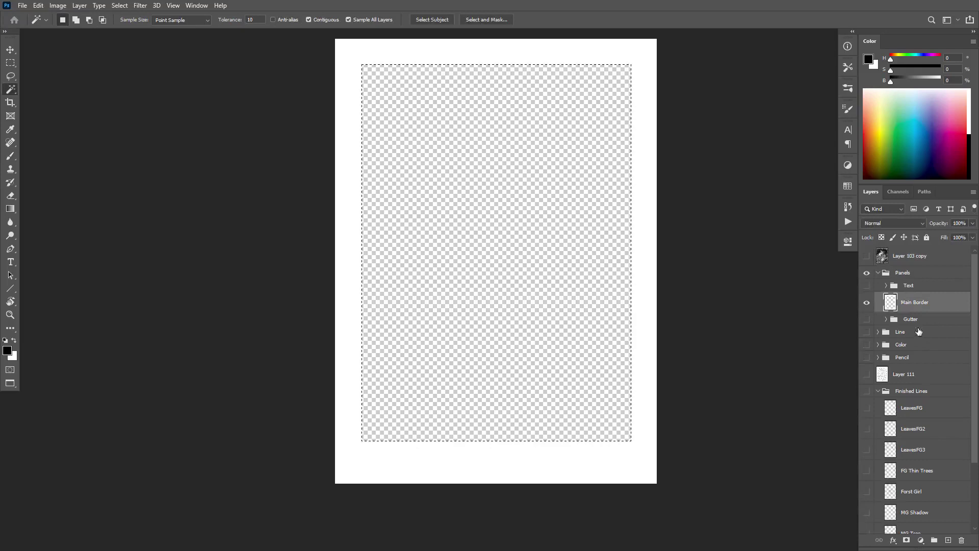
{"action": "left_click", "coordinate": [867, 302], "text": "alt"}
Crop the image to the selected area inside the white border.
{"action": "left_click", "coordinate": [57, 5]}
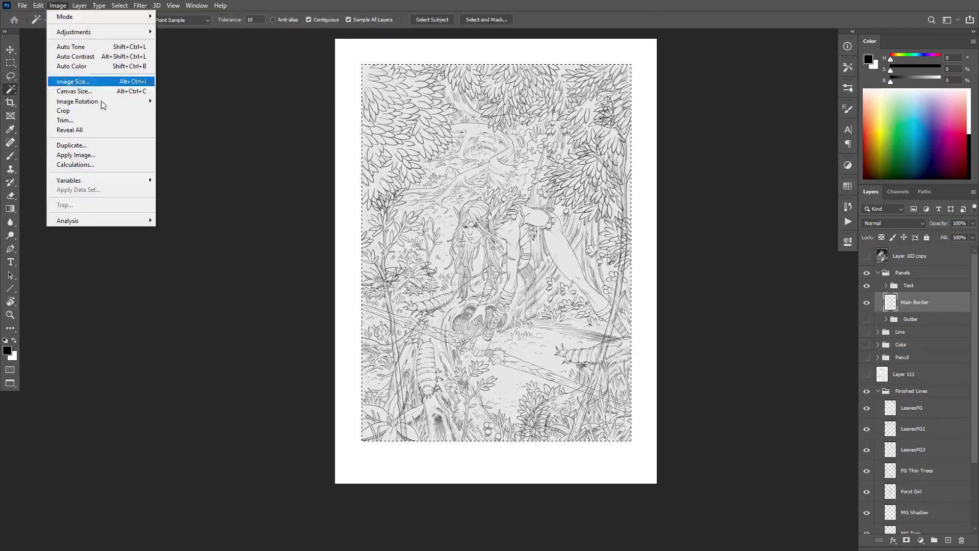
{"action": "key", "text": "Escape"}
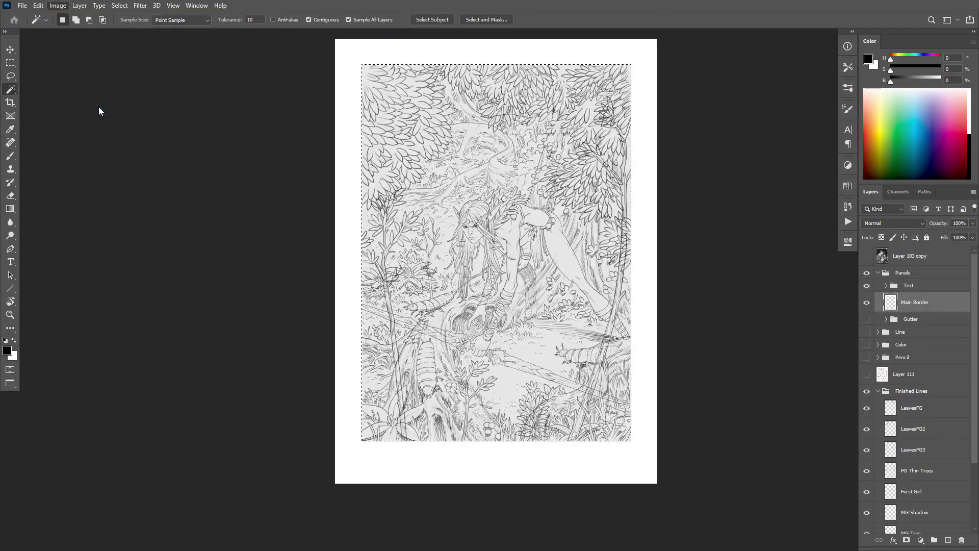
{"action": "key", "text": "Down"}
{"action": "key", "text": "p"}
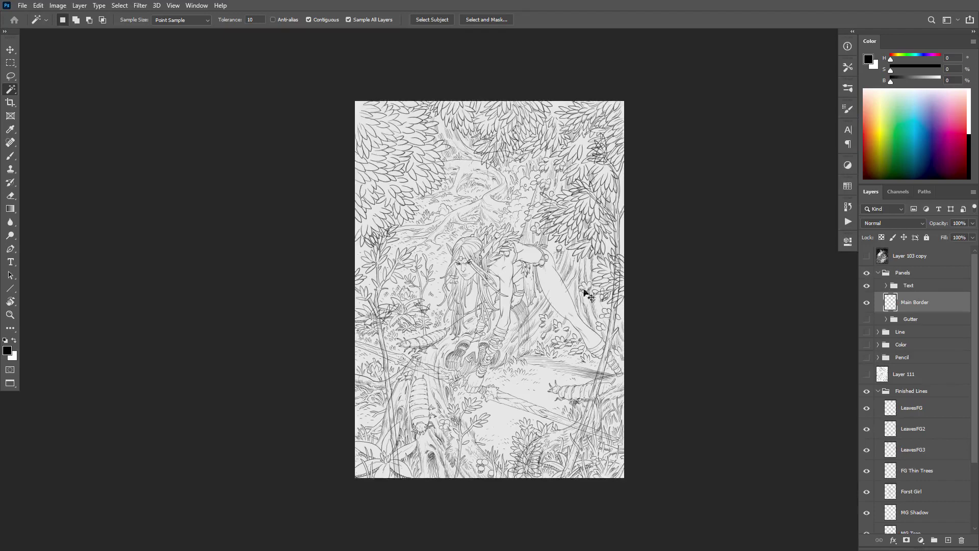
Compare the grayscale value sketch with the line art by toggling the visibility of Layer 103 copy, leaving it shown.
{"action": "left_click_drag", "start_coordinate": [582, 307], "coordinate": [612, 321]}
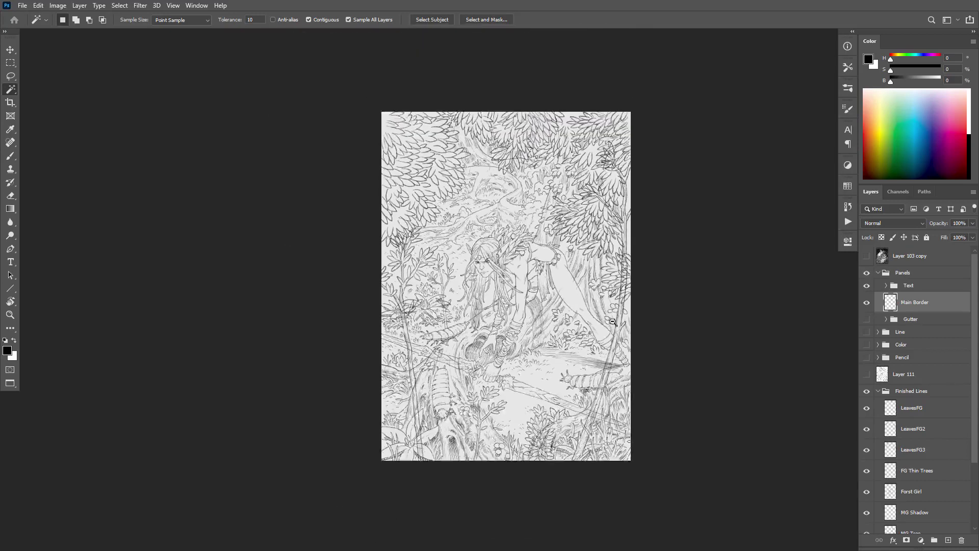
{"action": "scroll", "coordinate": [612, 322], "scroll_direction": "down", "scroll_amount": 1}
{"action": "scroll", "coordinate": [614, 324], "scroll_direction": "up", "scroll_amount": 2}
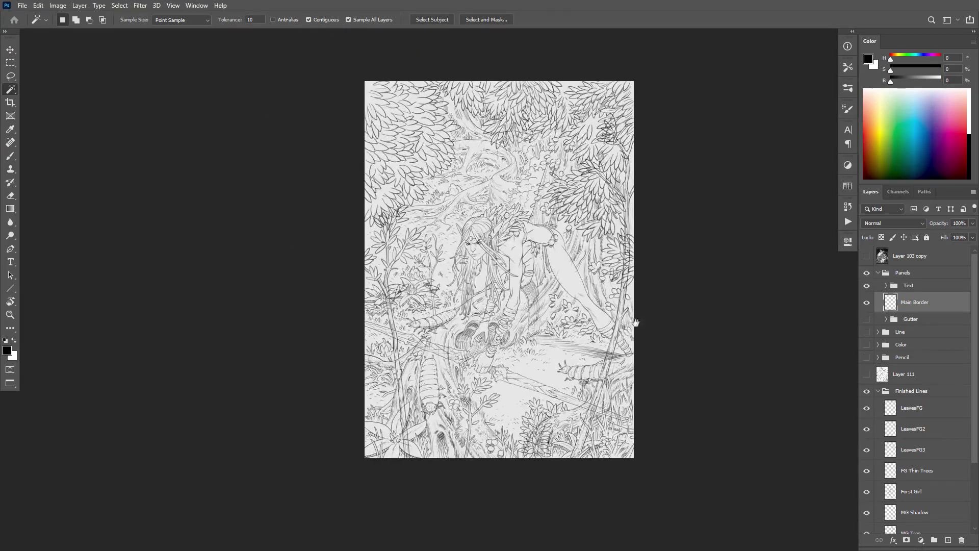
{"action": "left_click", "coordinate": [867, 257]}
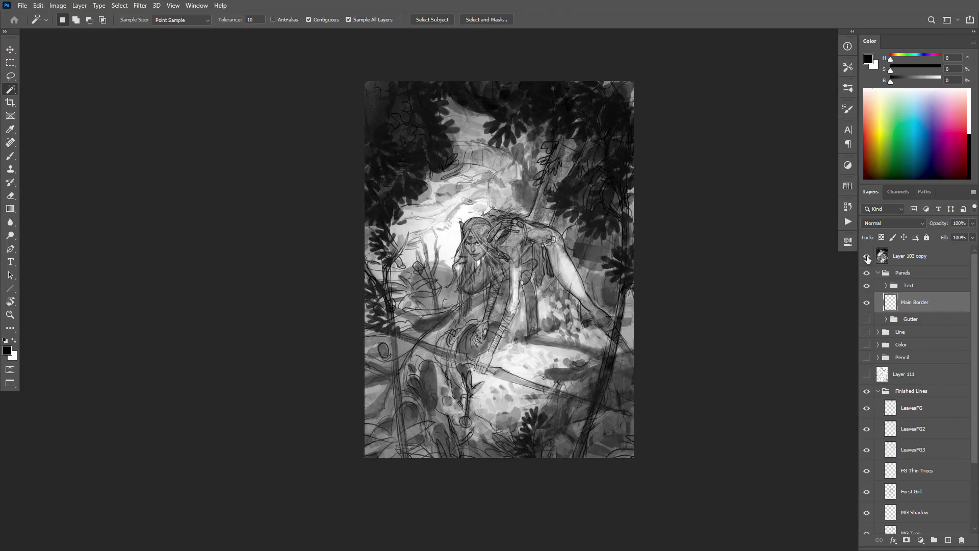
{"action": "left_click", "coordinate": [867, 256]}
{"action": "left_click", "coordinate": [867, 256]}
{"action": "left_click", "coordinate": [867, 256]}
{"action": "left_click", "coordinate": [867, 256]}
Delete the Panels, Line, Color and Pencil groups and Layer 111.
{"action": "left_click", "coordinate": [908, 276]}
{"action": "key", "text": "Delete"}
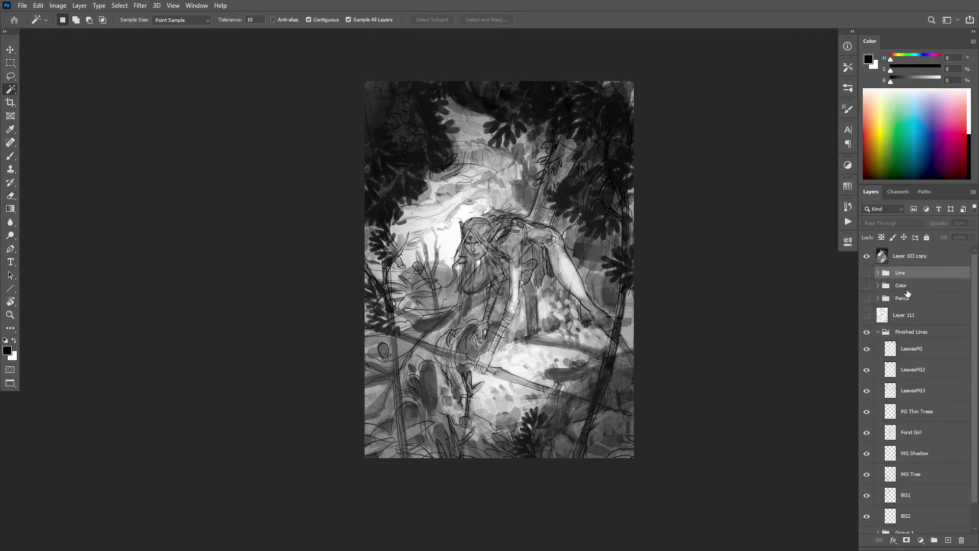
{"action": "key", "text": "Delete"}
{"action": "key", "text": "Delete"}
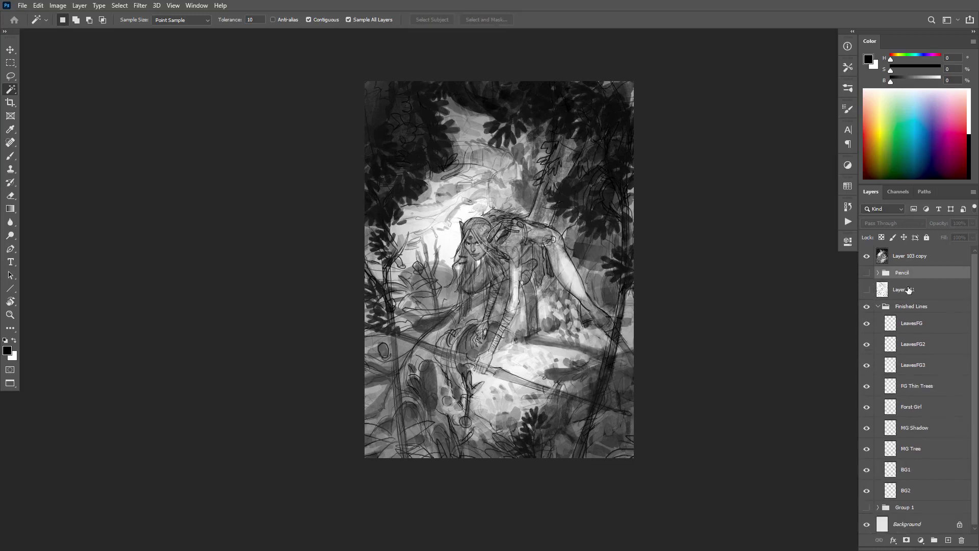
{"action": "key", "text": "Delete"}
{"action": "left_click", "coordinate": [867, 277]}
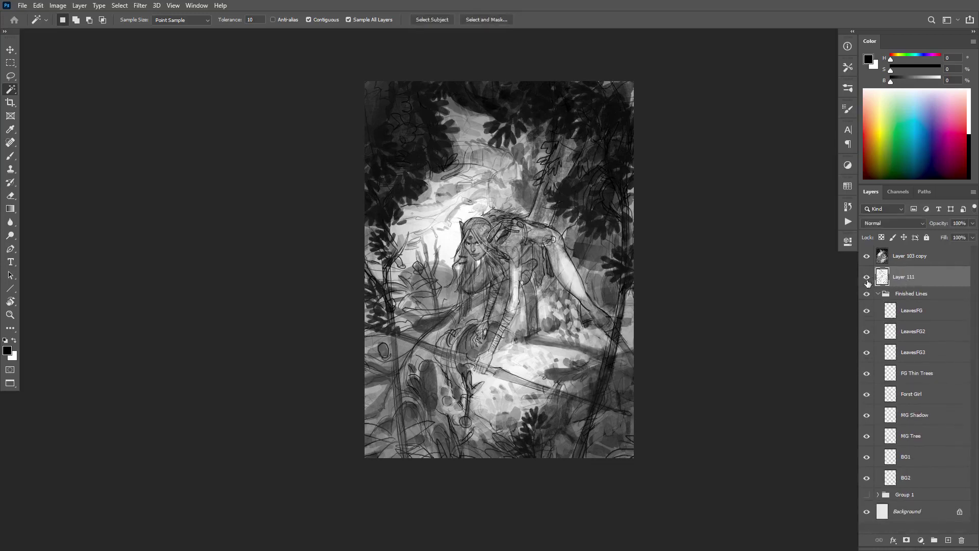
{"action": "key", "text": "Delete"}
Hide Layer 103 copy and delete Group 1 above the Background layer.
{"action": "left_click", "coordinate": [866, 256]}
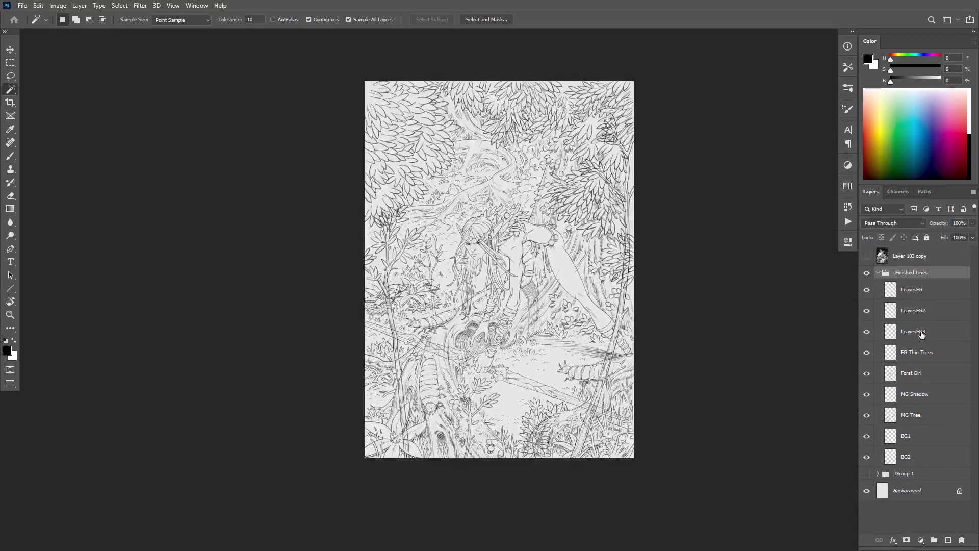
{"action": "left_click", "coordinate": [913, 474]}
{"action": "key", "text": "Delete"}
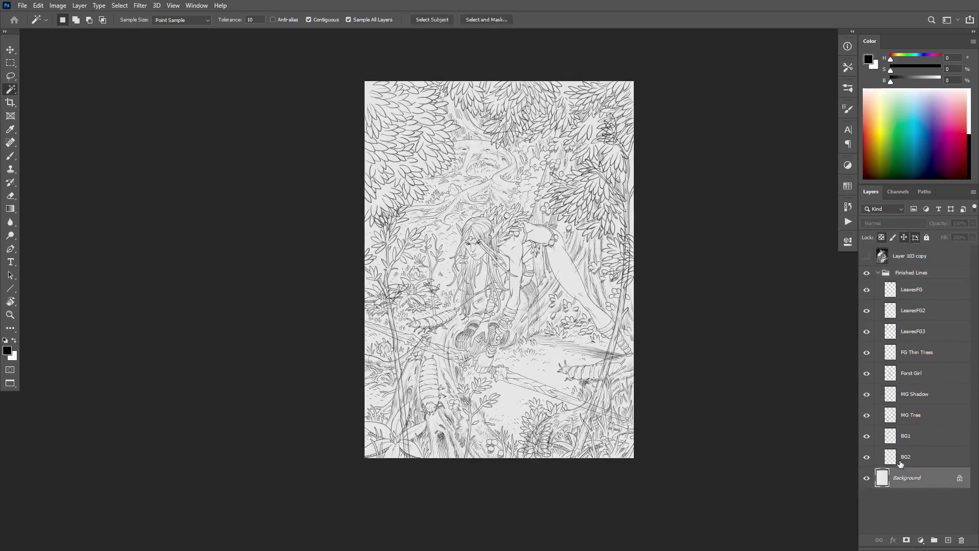
Add a new layer directly above the Background and fill it with white.
{"action": "key", "text": "ctrl+shift+alt+n"}
{"action": "key", "text": "ctrl+BackSpace"}
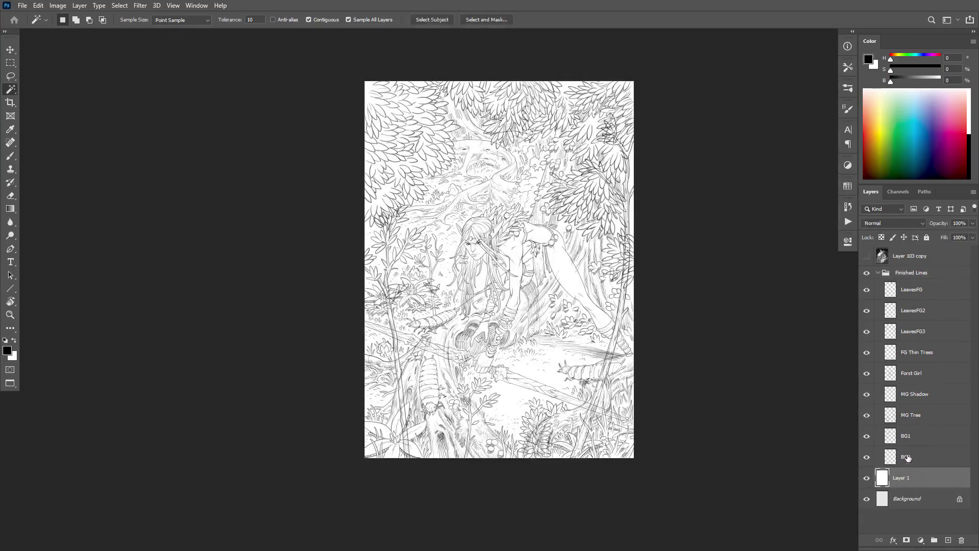
Start the Delete Group command on the Finished Lines group.
{"action": "left_click", "coordinate": [907, 293]}
{"action": "left_click", "coordinate": [911, 279]}
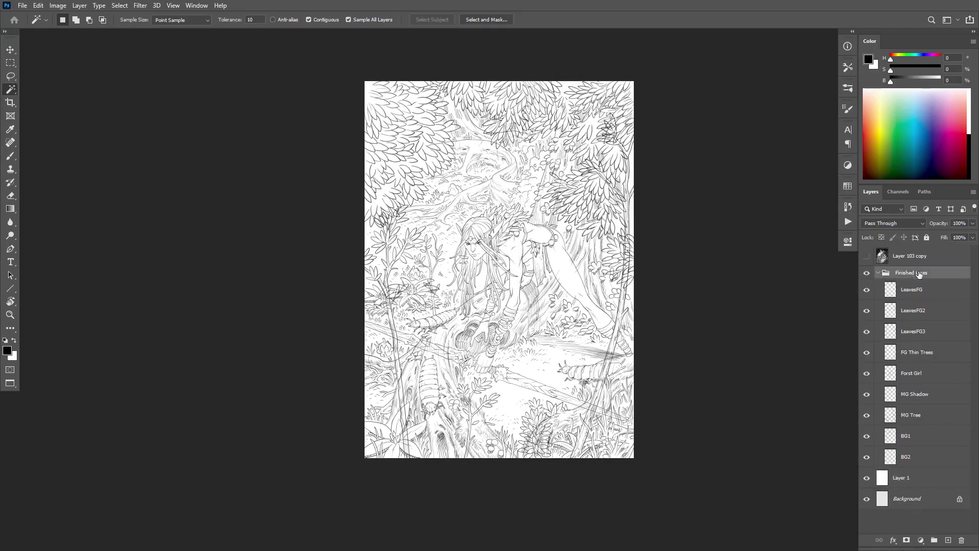
{"action": "right_click", "coordinate": [918, 276]}
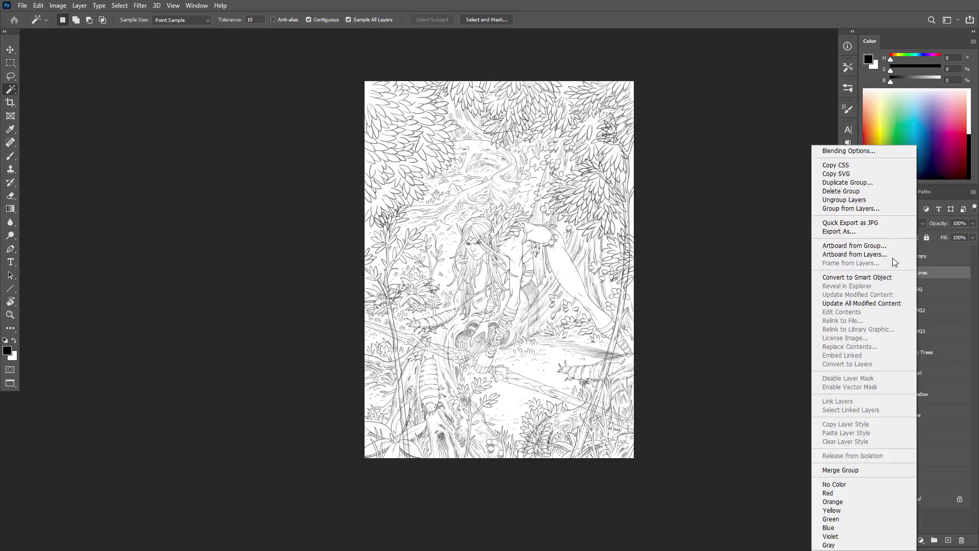
{"action": "left_click", "coordinate": [883, 192]}
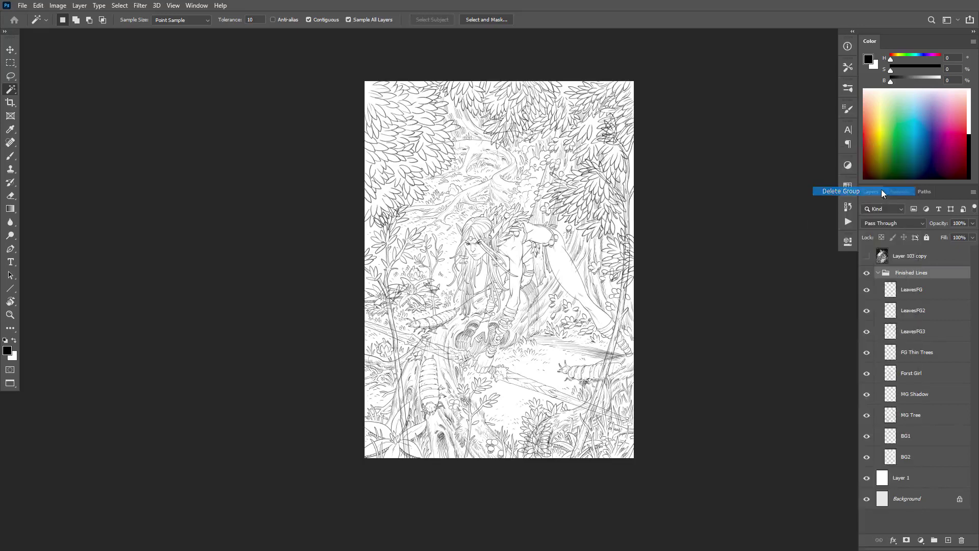
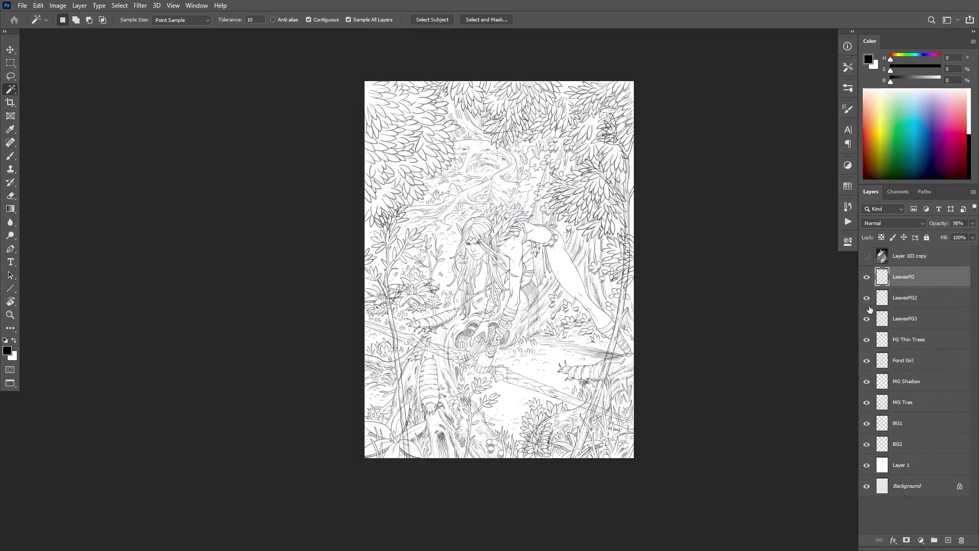
Hide all the line layers except Forst Girl, leaving the figure isolated over the white layer.
{"action": "left_click_drag", "start_coordinate": [871, 296], "coordinate": [866, 443]}
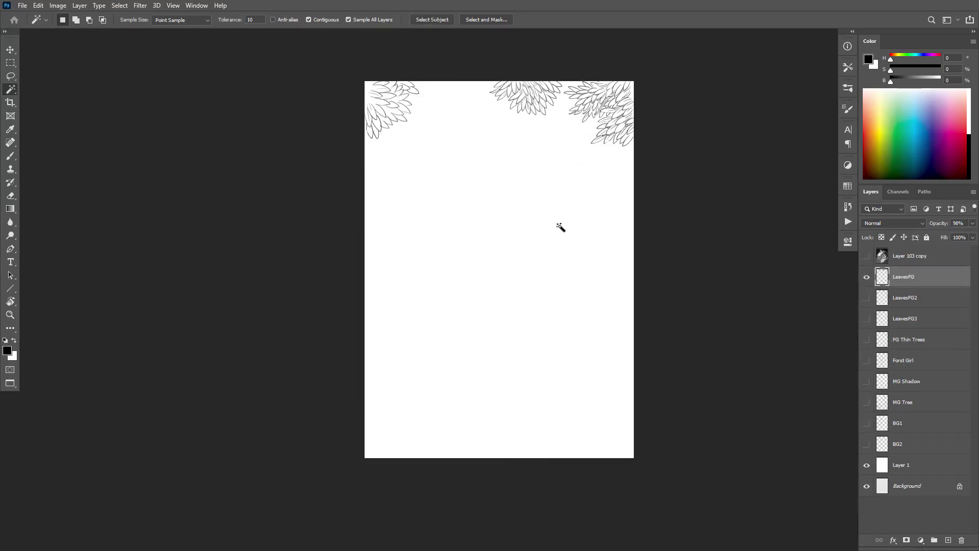
{"action": "left_click", "coordinate": [867, 276]}
{"action": "left_click", "coordinate": [867, 360]}
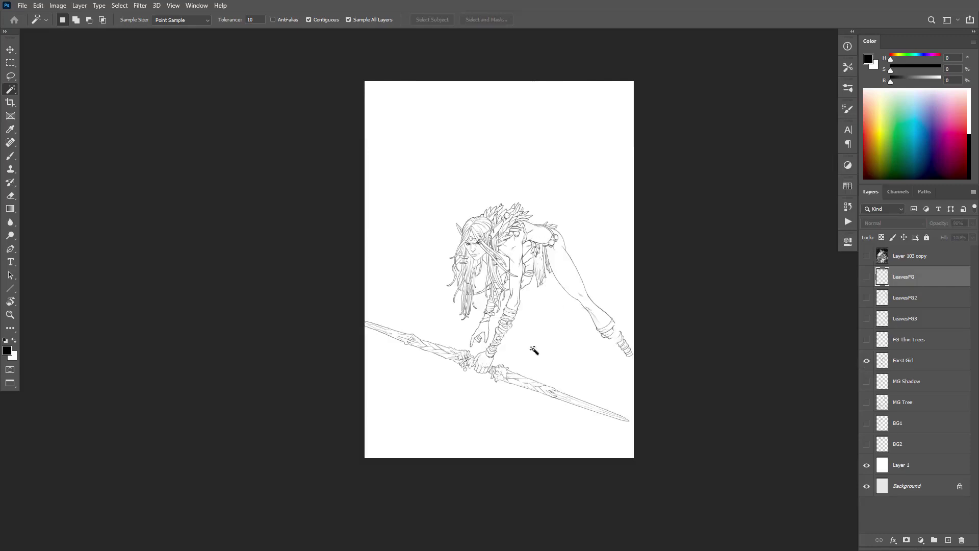
{"action": "left_click", "coordinate": [576, 352], "text": "ctrl"}
{"action": "left_click_drag", "start_coordinate": [560, 314], "coordinate": [605, 277]}
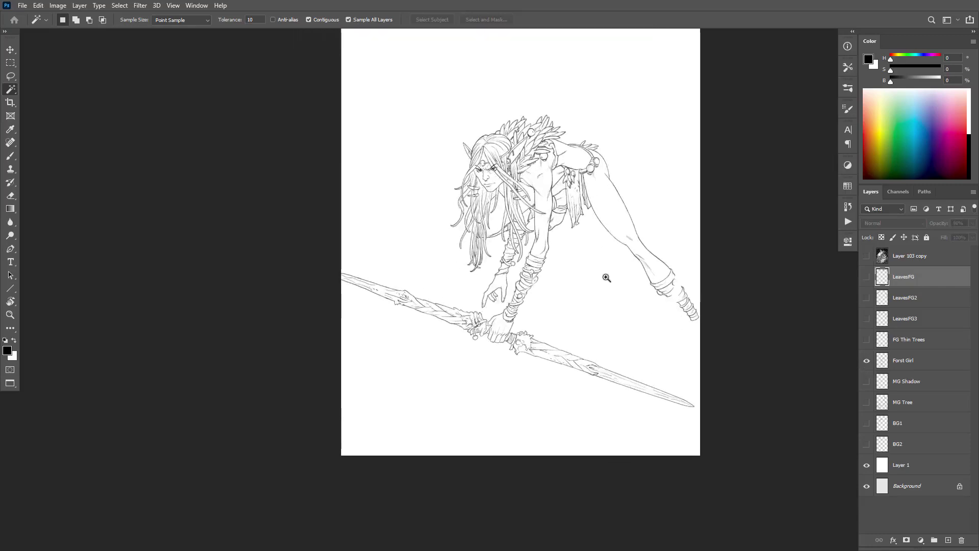
{"action": "scroll", "coordinate": [606, 278], "scroll_direction": "up", "scroll_amount": 2}
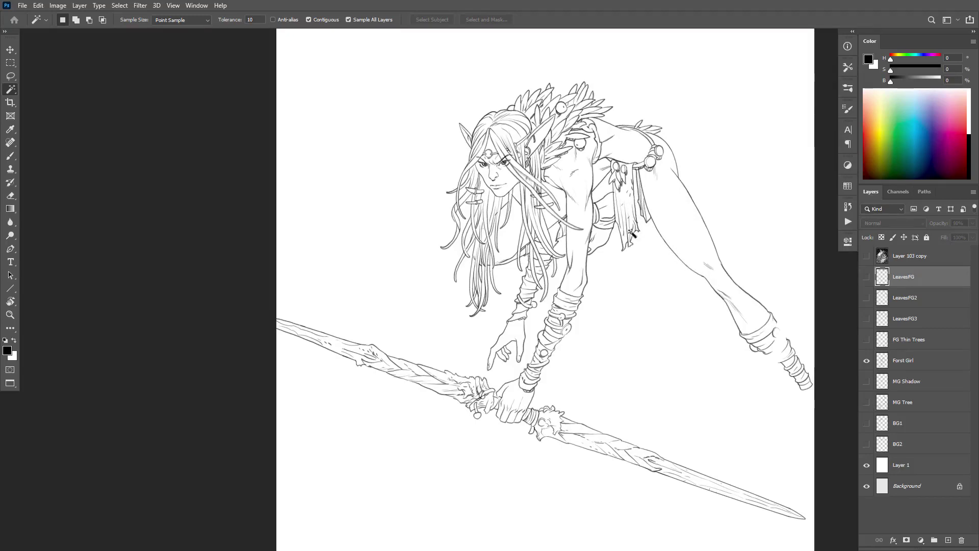
Try selecting the white area around the figure with the Magic Wand, and clear the selection.
{"action": "left_click", "coordinate": [614, 197]}
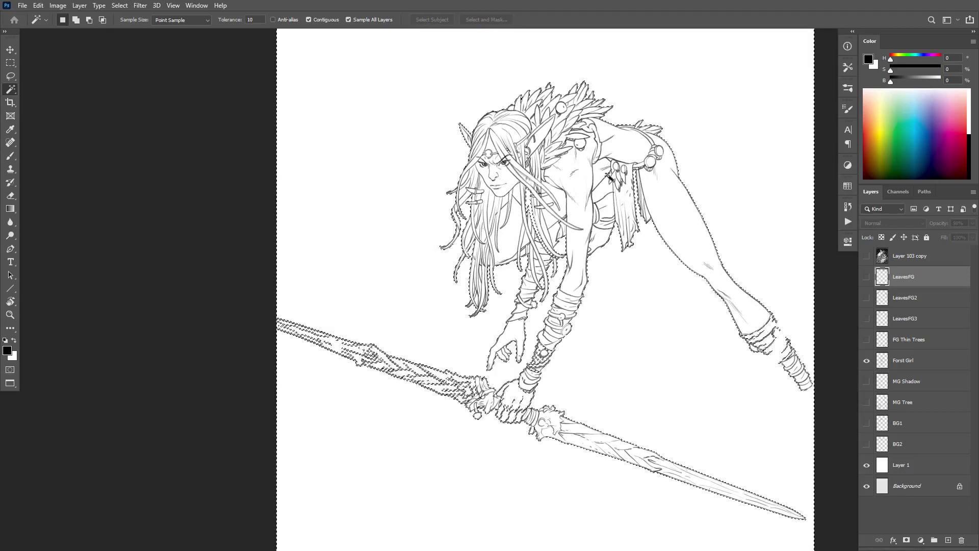
{"action": "key", "text": "ctrl+d"}
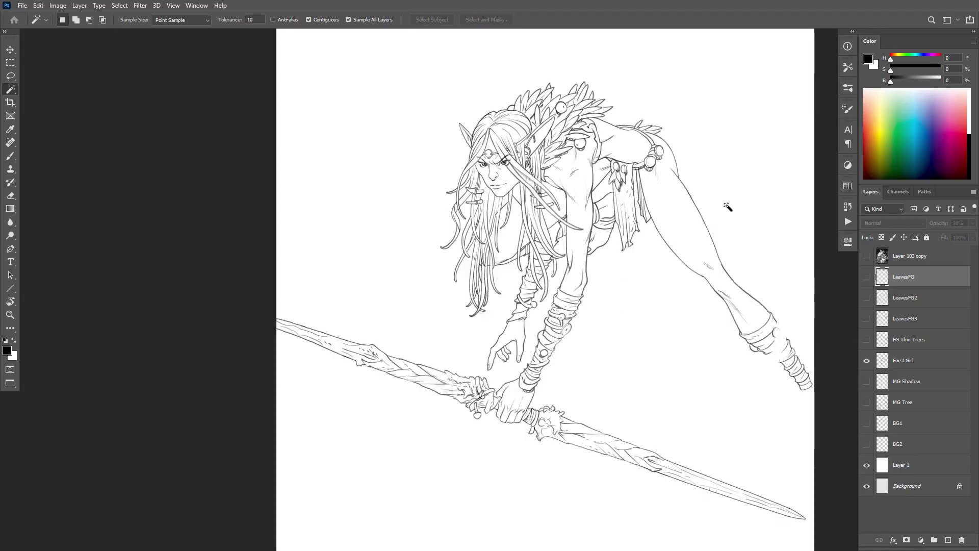
Make the Forst Girl layer active and ready the Magic Wand tool.
{"action": "scroll", "coordinate": [725, 235], "scroll_direction": "up", "scroll_amount": 1}
{"action": "key", "text": "b"}
{"action": "key", "text": "shift+b"}
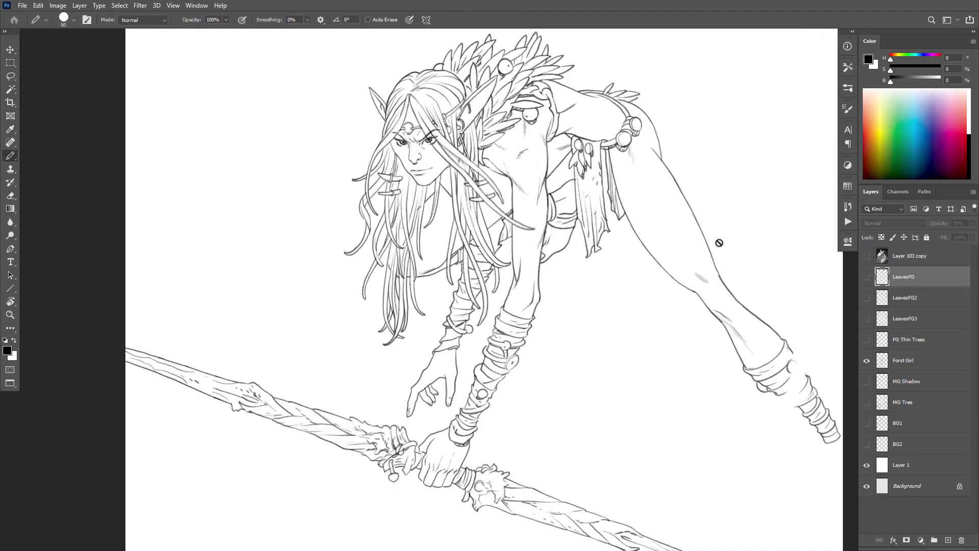
{"action": "left_click", "coordinate": [882, 363]}
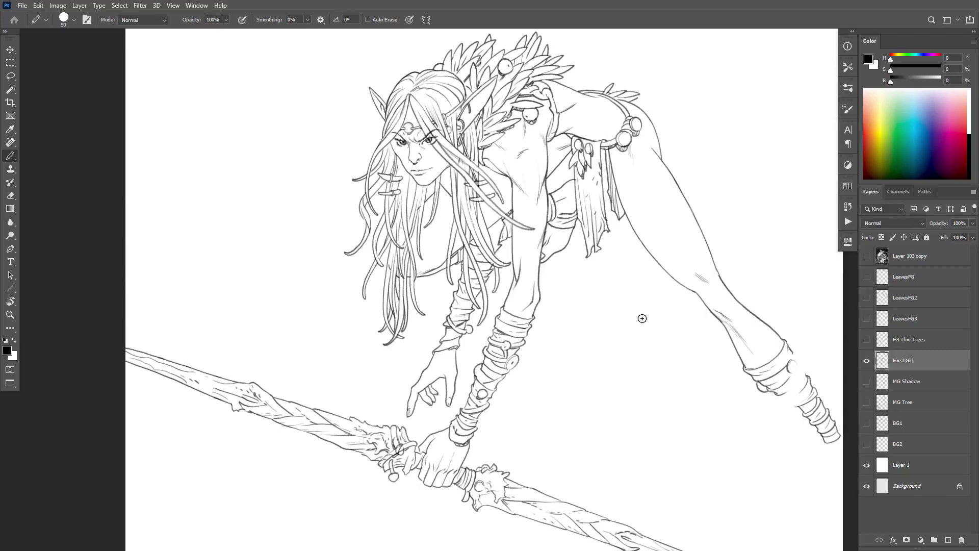
{"action": "key", "text": "w"}
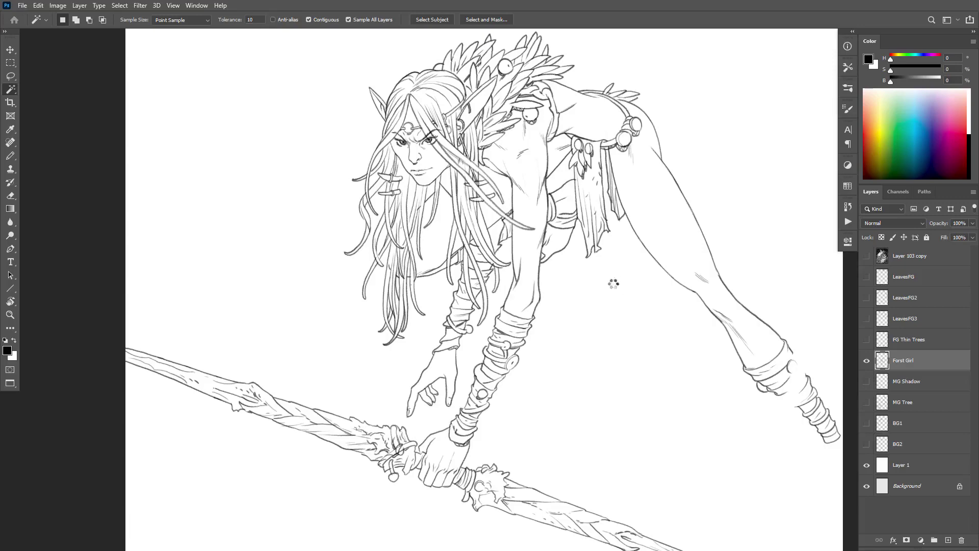
{"action": "left_click_drag", "start_coordinate": [640, 373], "coordinate": [637, 372]}
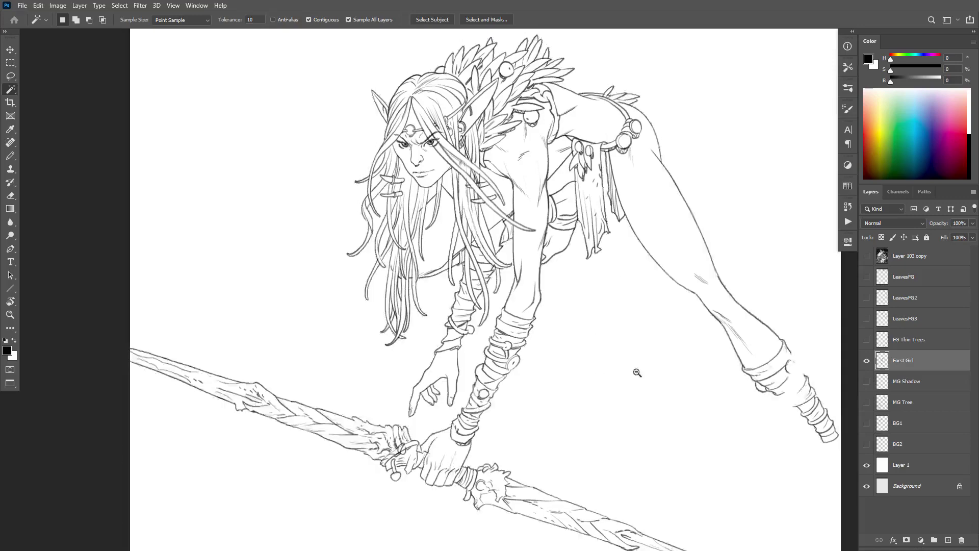
{"action": "left_click", "coordinate": [637, 373], "text": "ctrl+alt"}
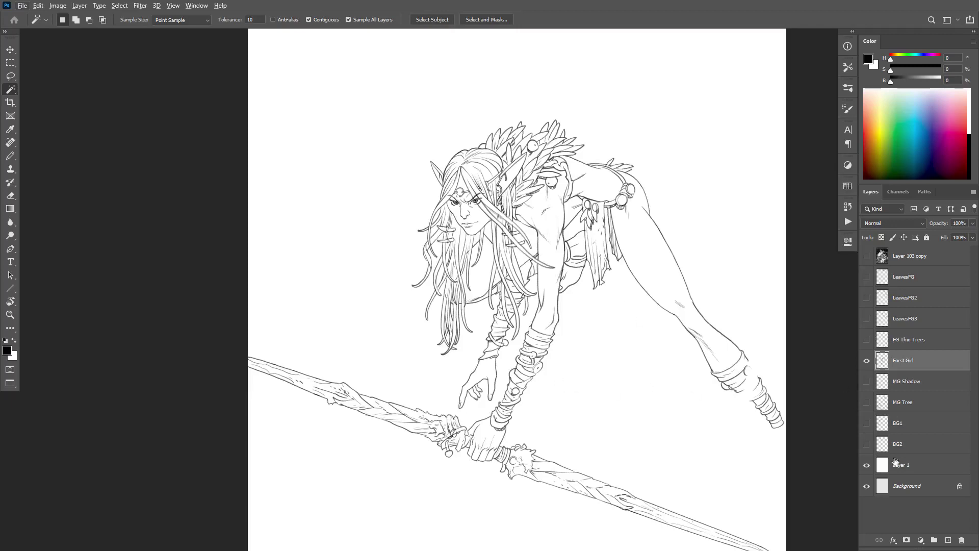
Temporarily hide Layer 1 and the Background to check the transparency behind the figure's lines, and show both again.
{"action": "left_click", "coordinate": [867, 465]}
{"action": "left_click", "coordinate": [867, 486]}
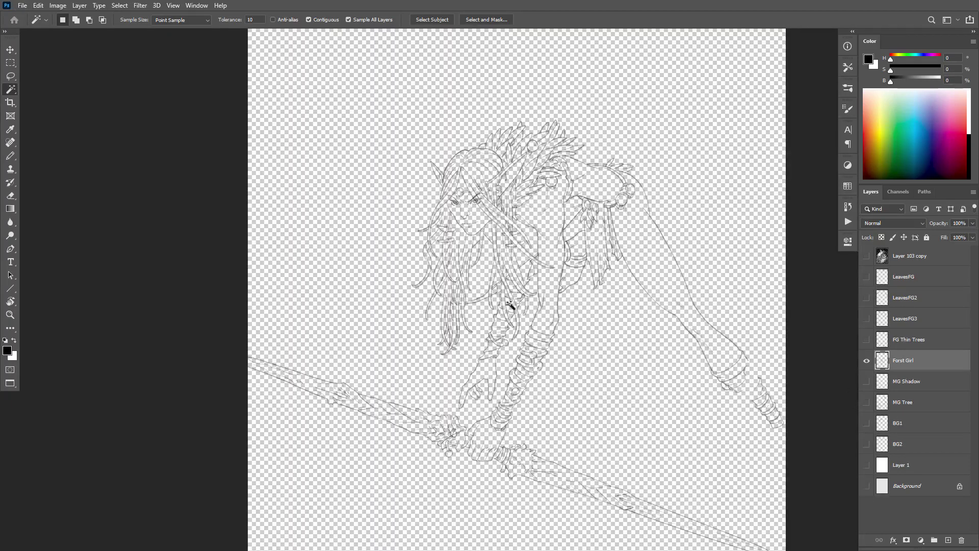
{"action": "left_click", "coordinate": [867, 465]}
{"action": "left_click", "coordinate": [867, 486]}
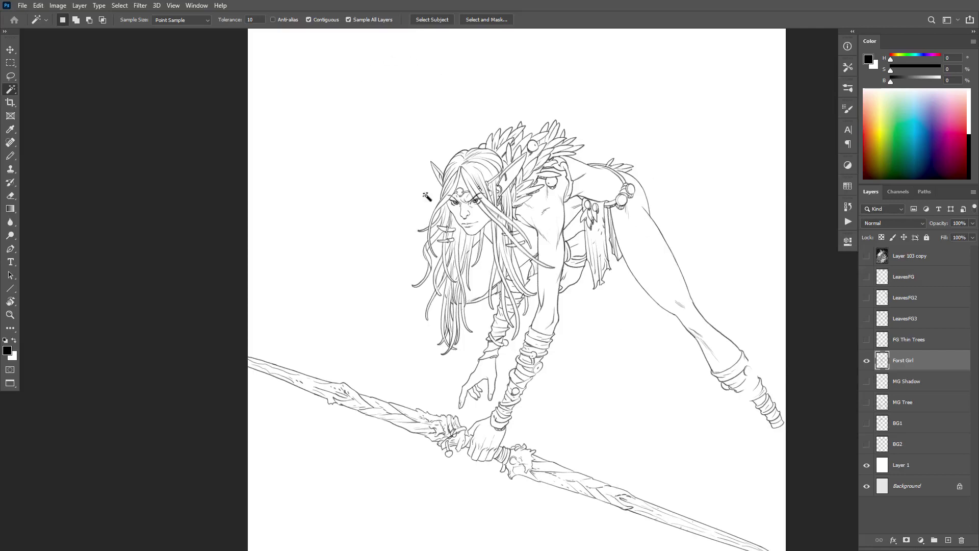
Select the empty area around the figure with the Magic Wand and preview the selection in Quick Mask mode.
{"action": "left_click", "coordinate": [573, 419]}
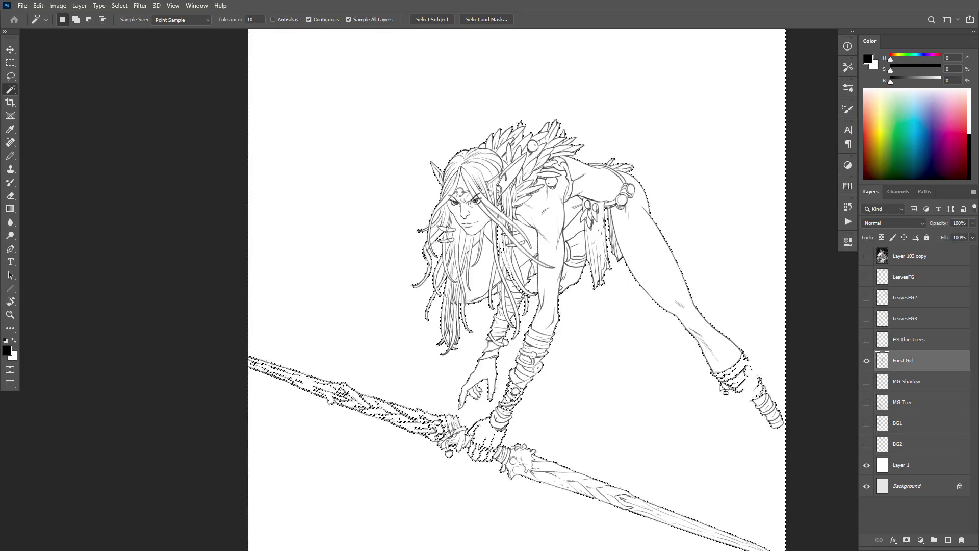
{"action": "left_click_drag", "start_coordinate": [744, 368], "coordinate": [742, 306]}
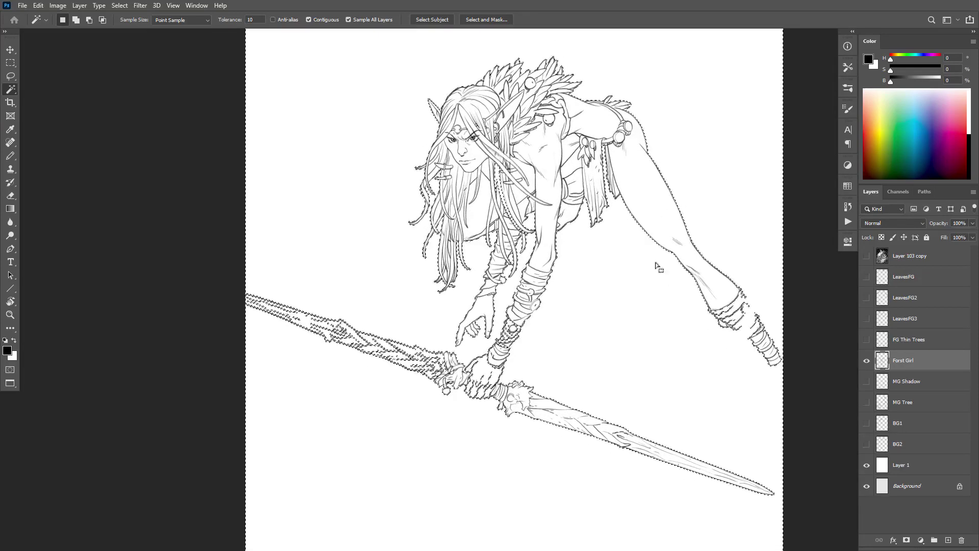
{"action": "key", "text": "q"}
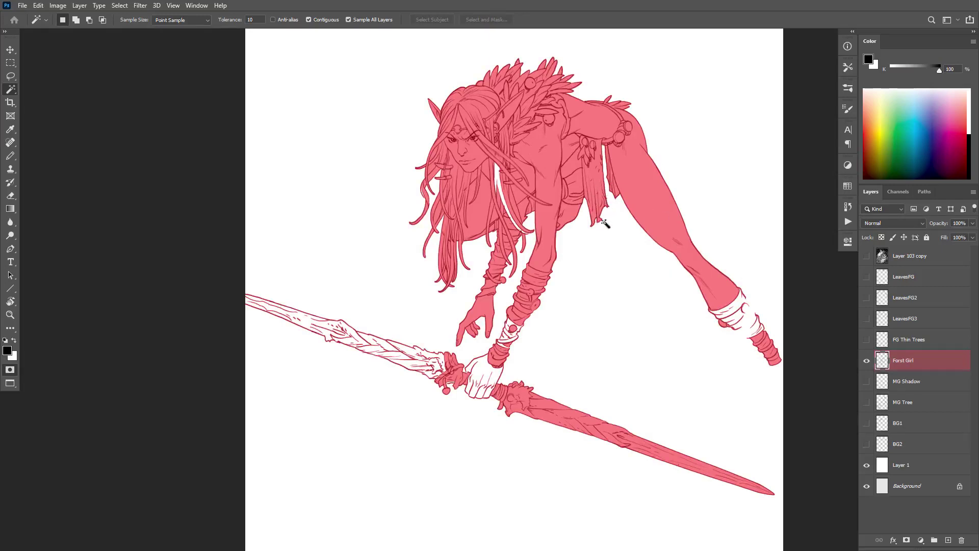
{"action": "key", "text": "q"}
{"action": "key", "text": "q"}
{"action": "key", "text": "q"}
{"action": "key", "text": "q"}
{"action": "key", "text": "q"}
{"action": "scroll", "coordinate": [614, 217], "scroll_direction": "up", "scroll_amount": 1}
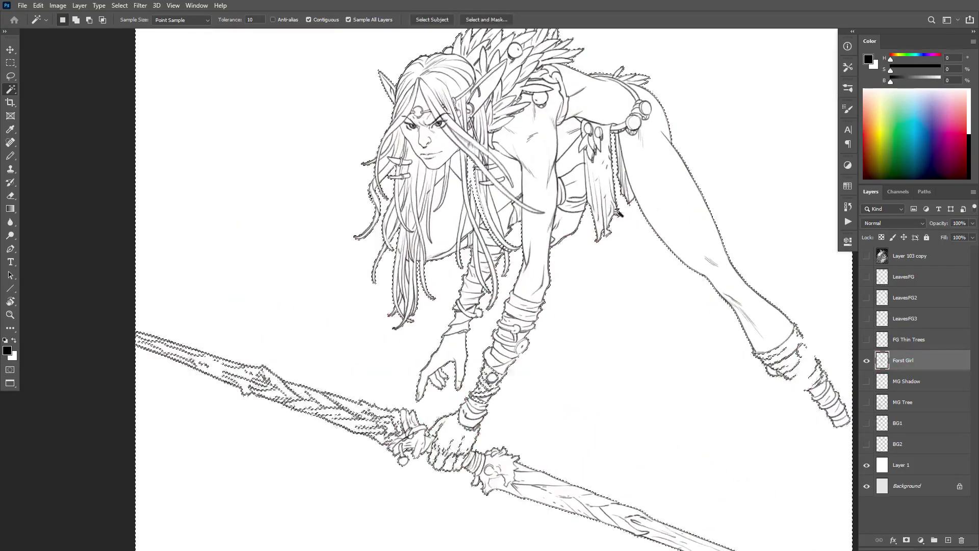
Compare the Quick Mask overlay with the selection outline to examine where the selection leaks into the figure and sword.
{"action": "key", "text": "shift"}
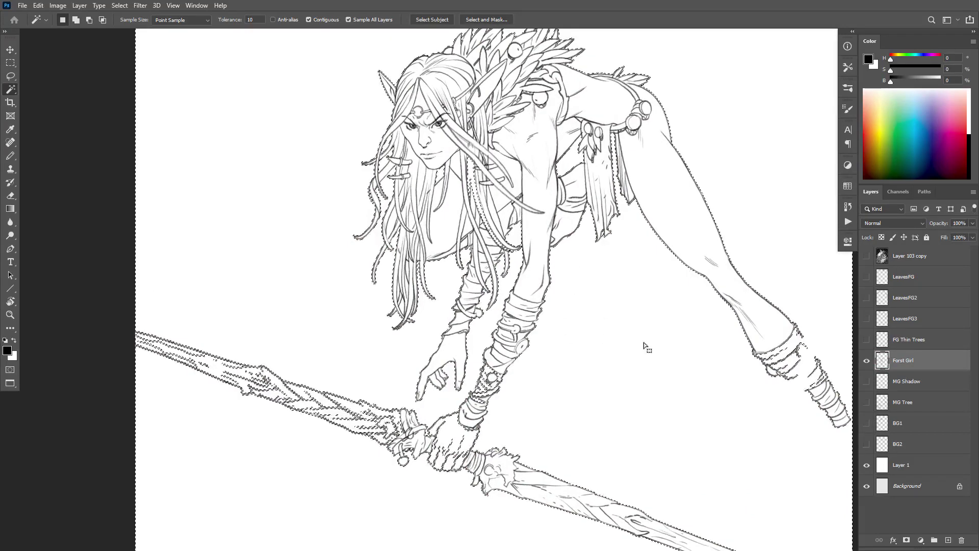
{"action": "key", "text": "q"}
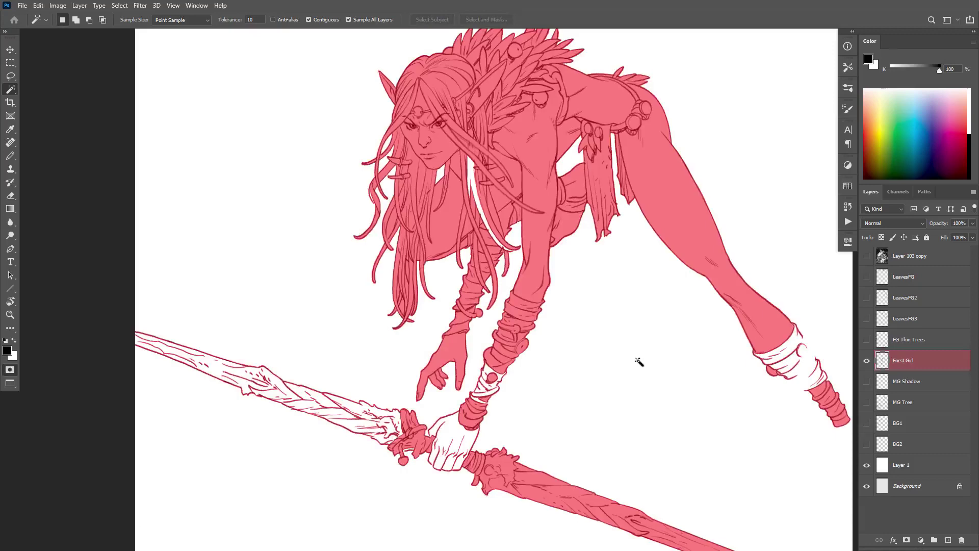
{"action": "key", "text": "q"}
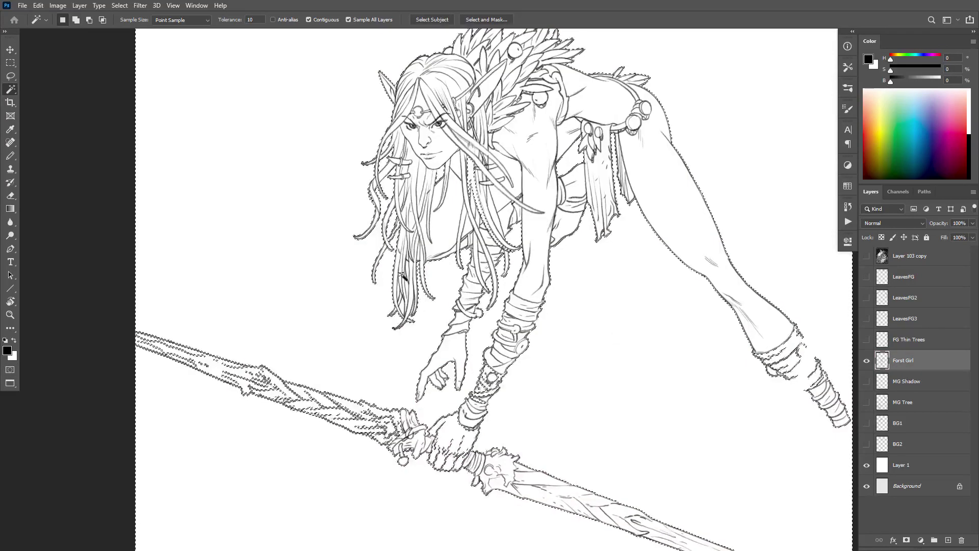
{"action": "key", "text": "q"}
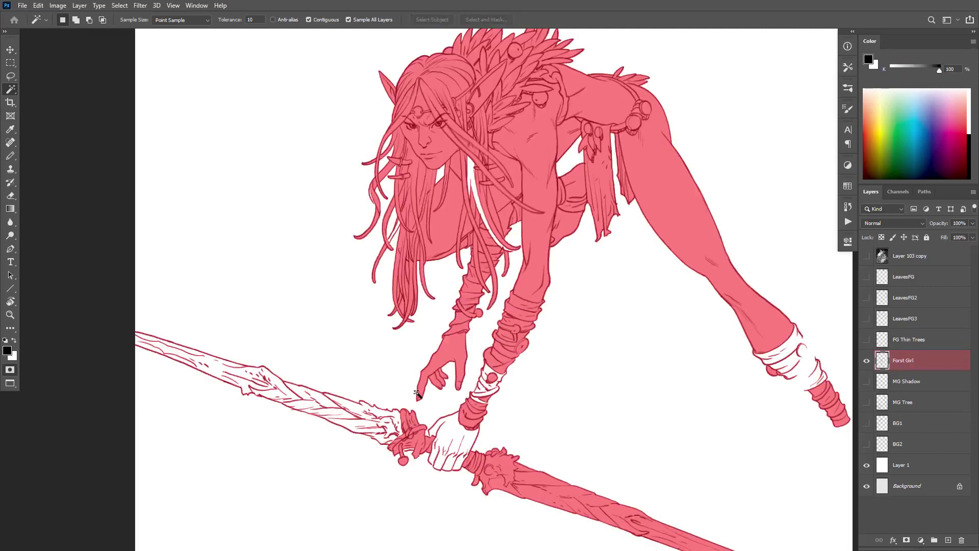
{"action": "key", "text": "q"}
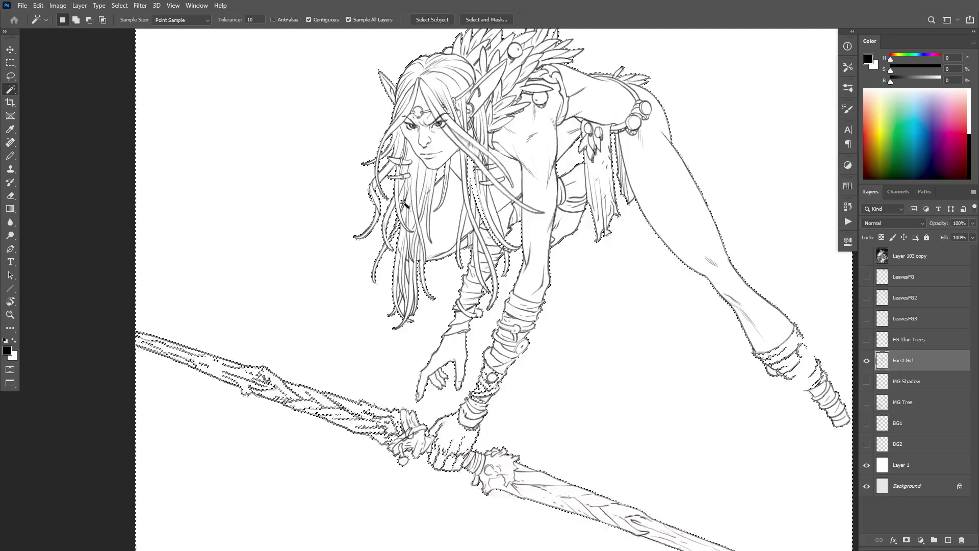
{"action": "key", "text": "q"}
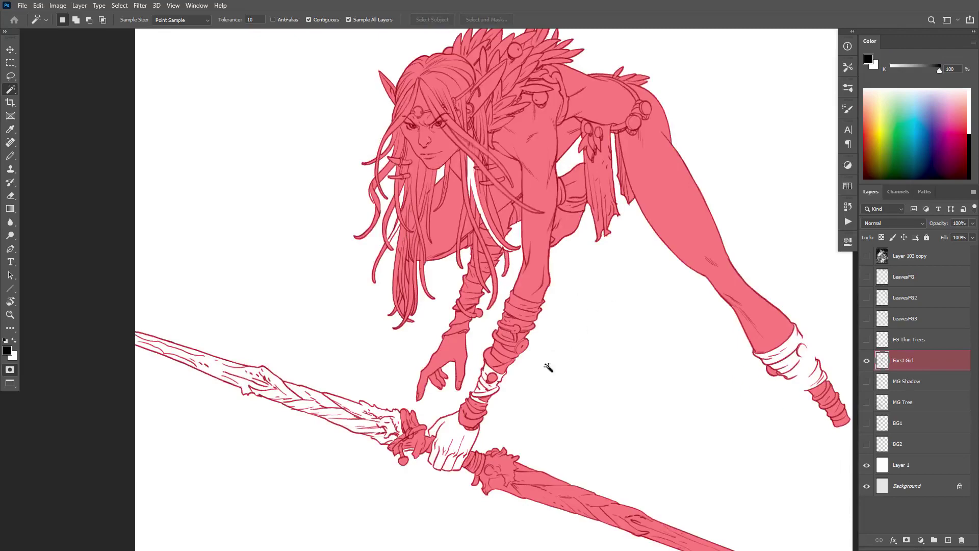
{"action": "key", "text": "q"}
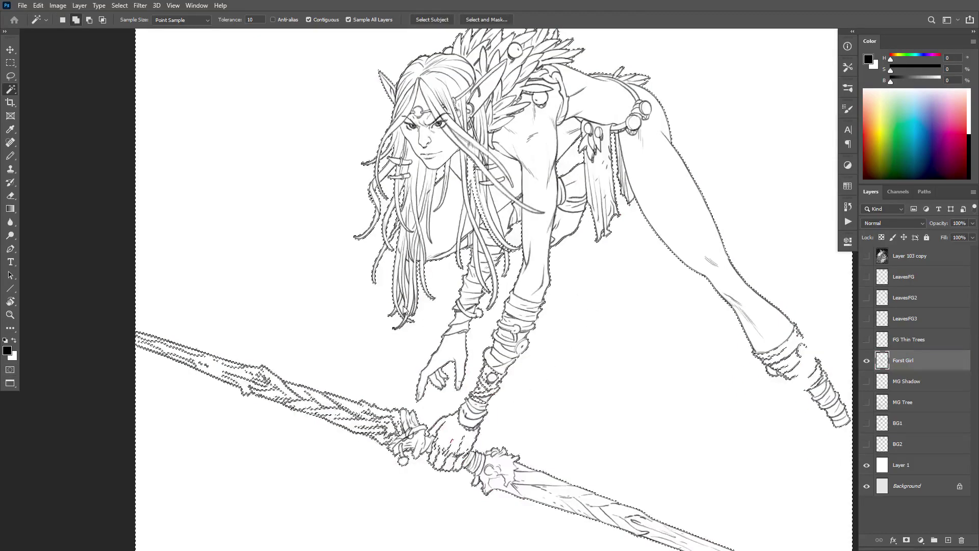
Examine the selection edges around the hair, arms, leg and sword.
{"action": "scroll", "coordinate": [404, 304], "scroll_direction": "up", "scroll_amount": 2}
{"action": "scroll", "coordinate": [404, 304], "scroll_direction": "up", "scroll_amount": 2}
{"action": "key", "text": "shift"}
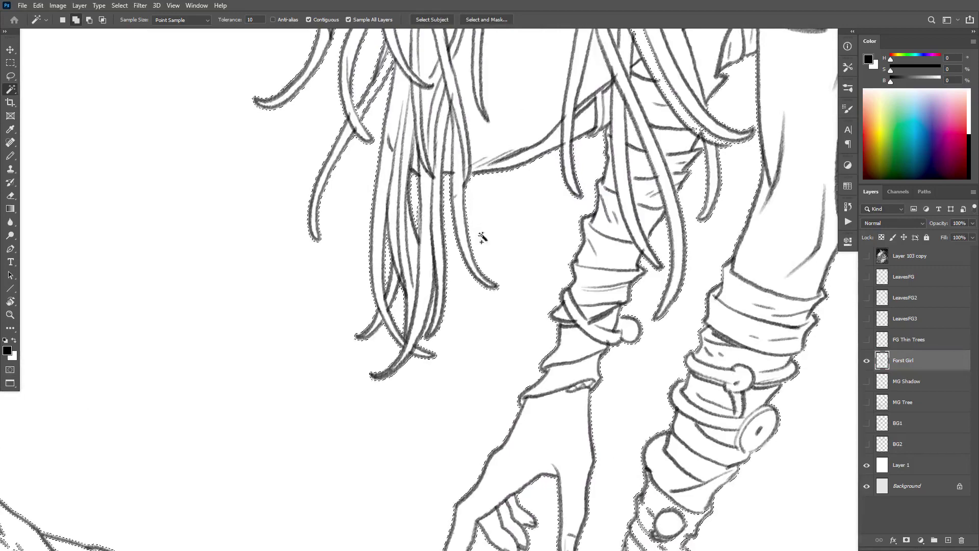
{"action": "scroll", "coordinate": [493, 260], "scroll_direction": "down", "scroll_amount": 1}
{"action": "scroll", "coordinate": [494, 260], "scroll_direction": "down", "scroll_amount": 2}
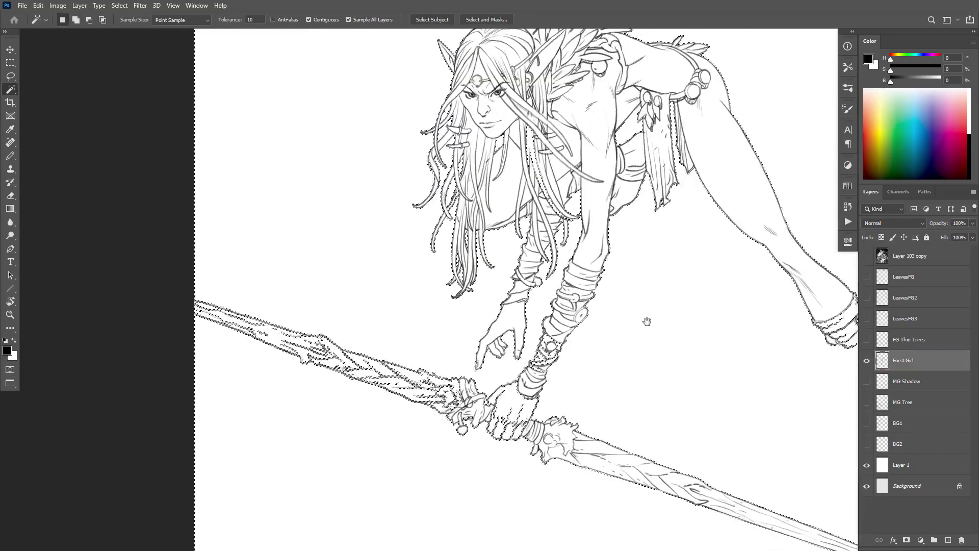
{"action": "left_click_drag", "start_coordinate": [652, 319], "coordinate": [641, 351]}
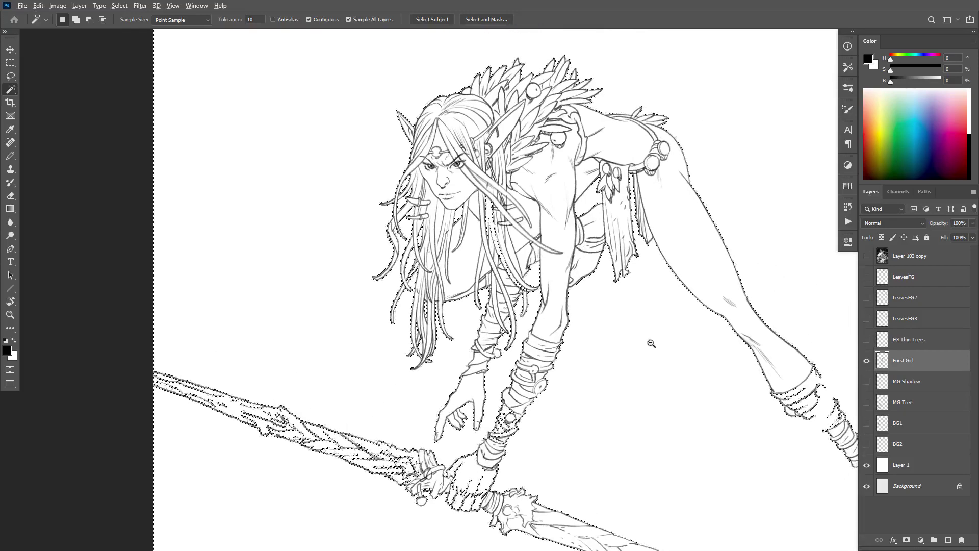
{"action": "left_click", "coordinate": [651, 344], "text": "alt"}
{"action": "left_click_drag", "start_coordinate": [713, 352], "coordinate": [658, 197]}
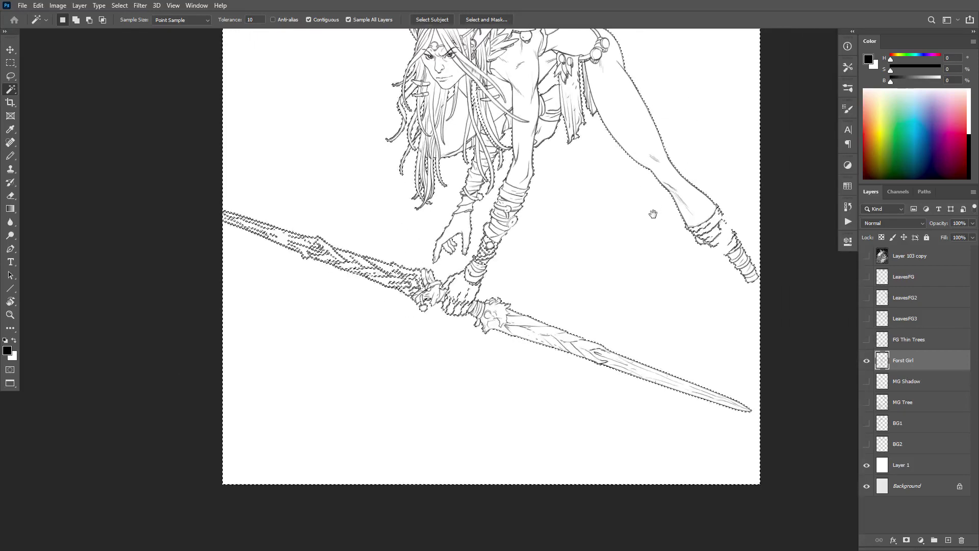
Turn the selection into a Quick Mask and inspect the masked and unmasked parts of the figure.
{"action": "key", "text": "q"}
{"action": "scroll", "coordinate": [644, 268], "scroll_direction": "down", "scroll_amount": 2}
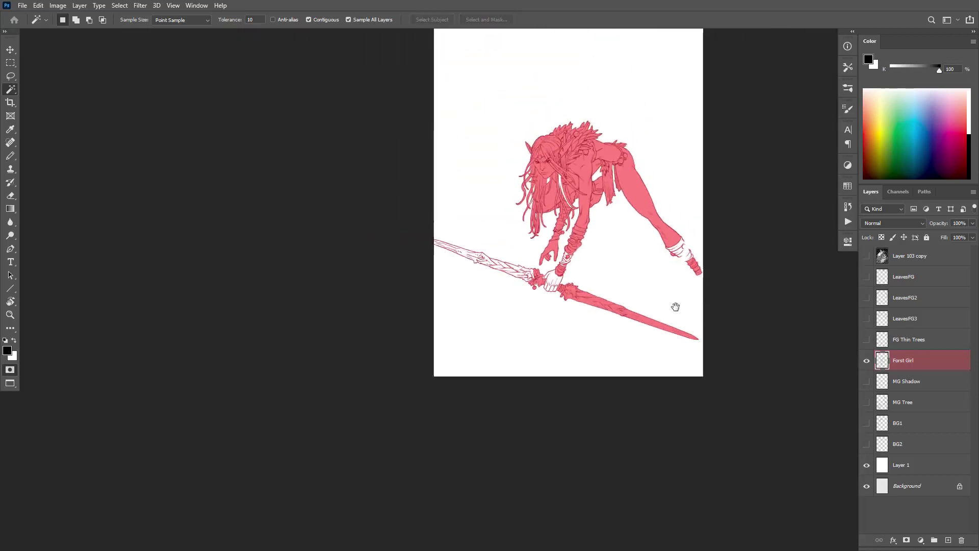
{"action": "scroll", "coordinate": [607, 245], "scroll_direction": "up", "scroll_amount": 3}
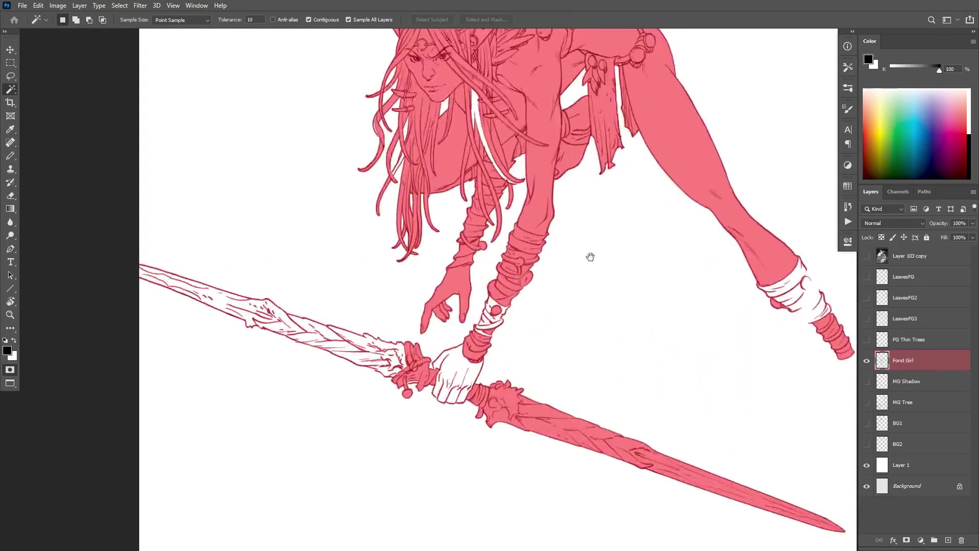
{"action": "left_click_drag", "start_coordinate": [590, 256], "coordinate": [643, 354]}
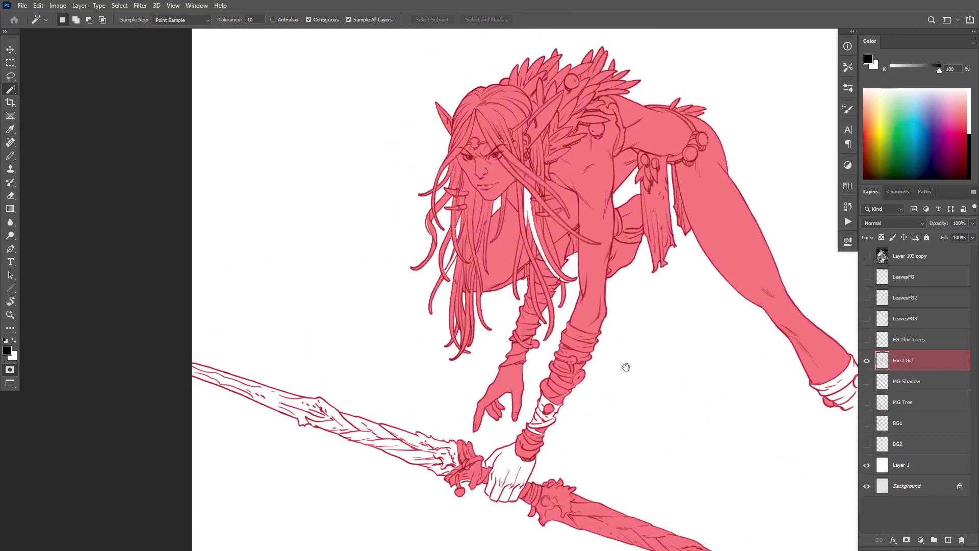
{"action": "scroll", "coordinate": [647, 300], "scroll_direction": "down", "scroll_amount": 2}
{"action": "scroll", "coordinate": [653, 337], "scroll_direction": "up", "scroll_amount": 2}
{"action": "left_click_drag", "start_coordinate": [653, 337], "coordinate": [432, 421]}
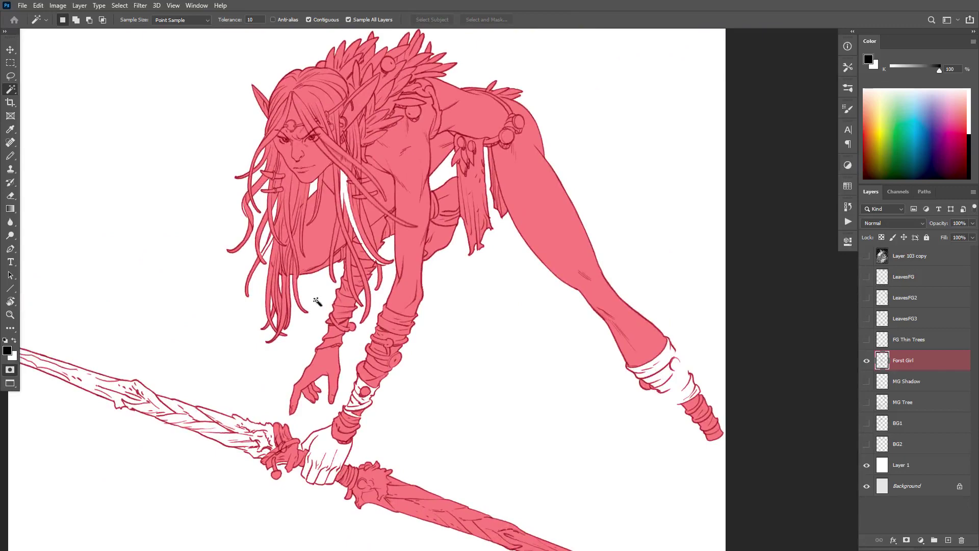
Try selecting the unmasked background with the Magic Wand inside Quick Mask mode, and clear the selection.
{"action": "left_click", "coordinate": [193, 227]}
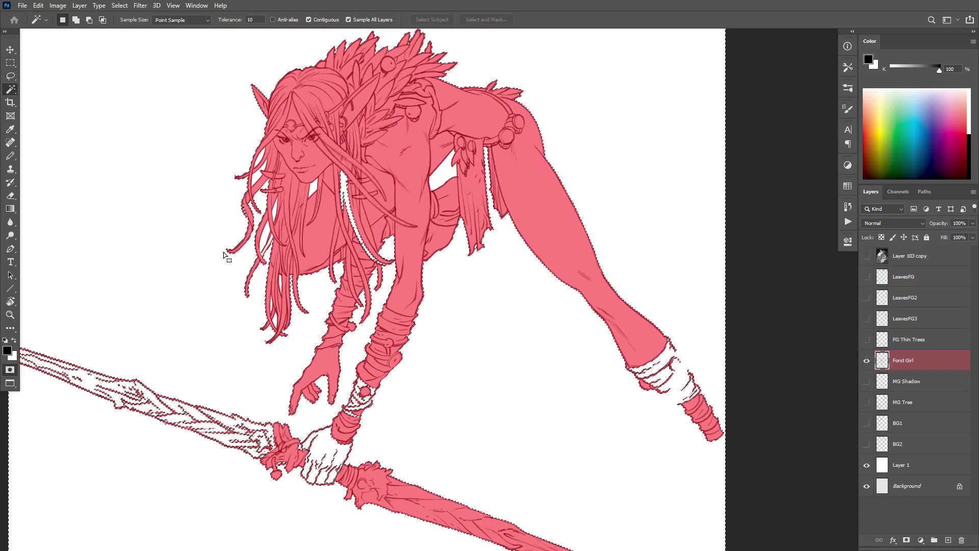
{"action": "key", "text": "ctrl+d"}
Try painting Pencil strokes across the lower leg in Quick Mask, check the resulting selection outline, and undo the strokes.
{"action": "left_click_drag", "start_coordinate": [581, 261], "coordinate": [604, 249]}
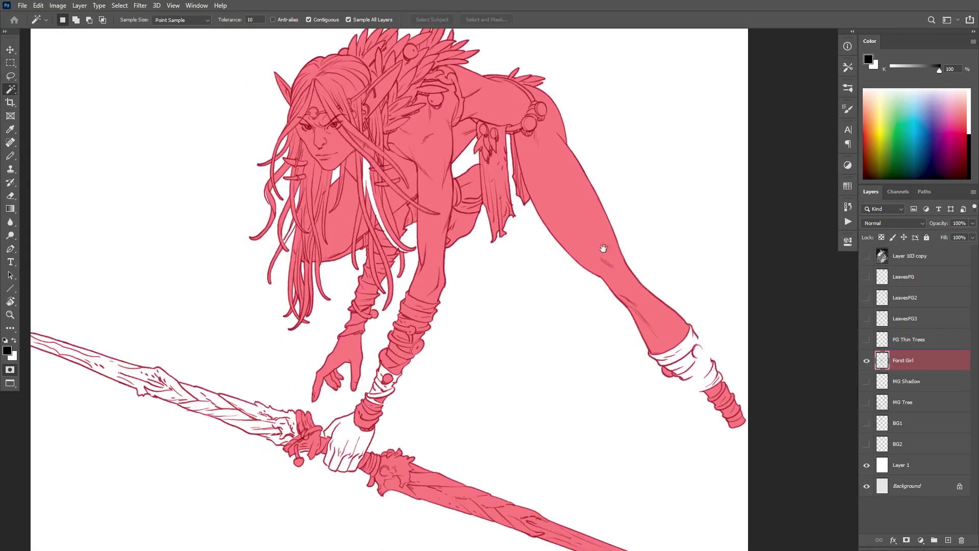
{"action": "left_click", "coordinate": [719, 365]}
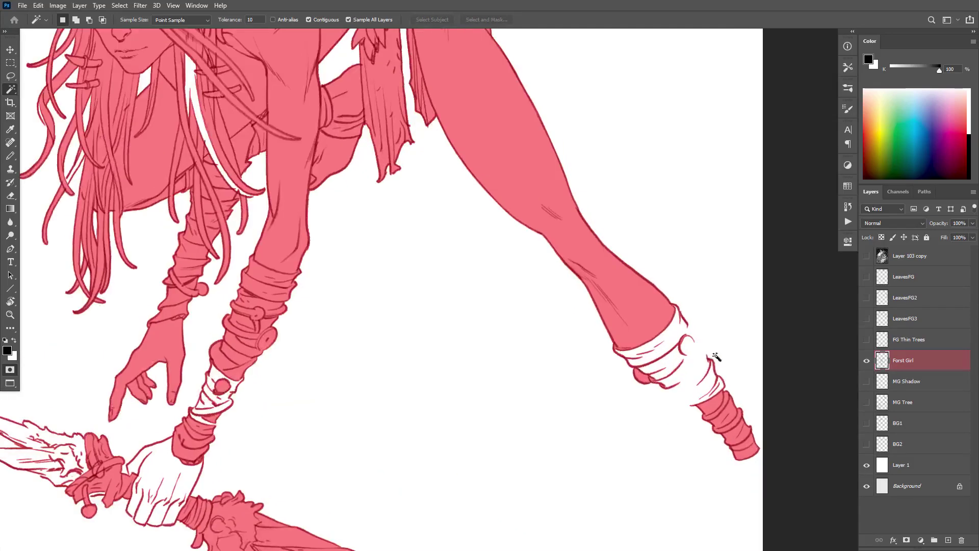
{"action": "key", "text": "b"}
{"action": "left_click_drag", "start_coordinate": [631, 350], "coordinate": [628, 355]}
{"action": "key", "text": "ctrl+z"}
{"action": "mouse_move", "coordinate": [645, 252]}
{"action": "left_mouse_down"}
{"action": "mouse_move", "coordinate": [595, 277]}
{"action": "mouse_move", "coordinate": [668, 232]}
{"action": "mouse_move", "coordinate": [652, 235]}
{"action": "mouse_move", "coordinate": [638, 254]}
{"action": "left_mouse_up"}
{"action": "key", "text": "q"}
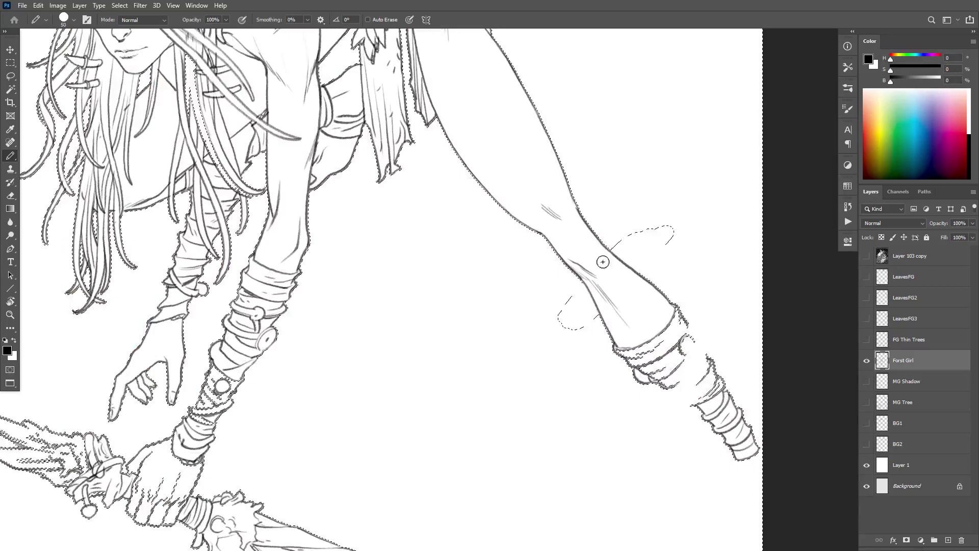
{"action": "key", "text": "q"}
{"action": "key", "text": "ctrl+z"}
{"action": "key", "text": "ctrl+z"}
{"action": "key", "text": "ctrl+z"}
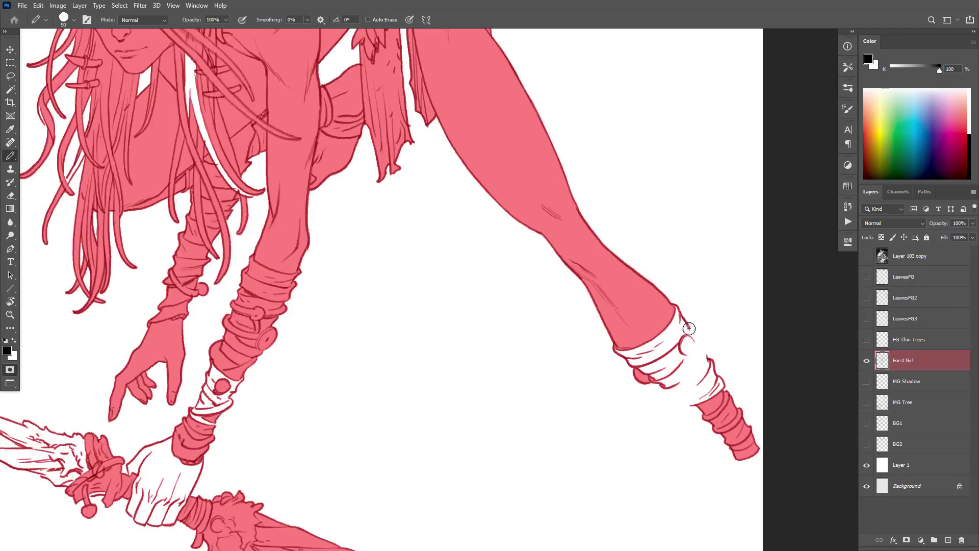
Close the gaps in both sides of the leg wrap's outline with Pencil strokes in the Quick Mask.
{"action": "key", "text": "q"}
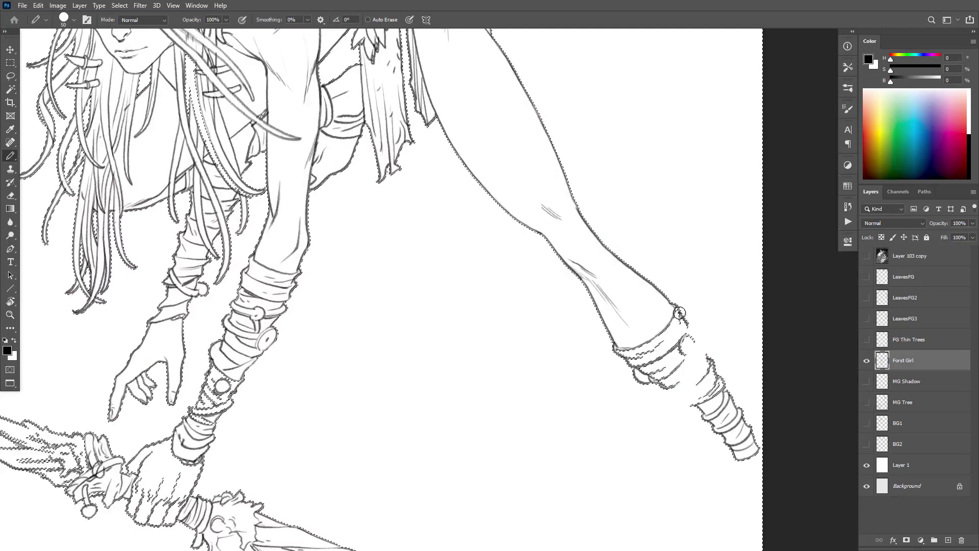
{"action": "key", "text": "q"}
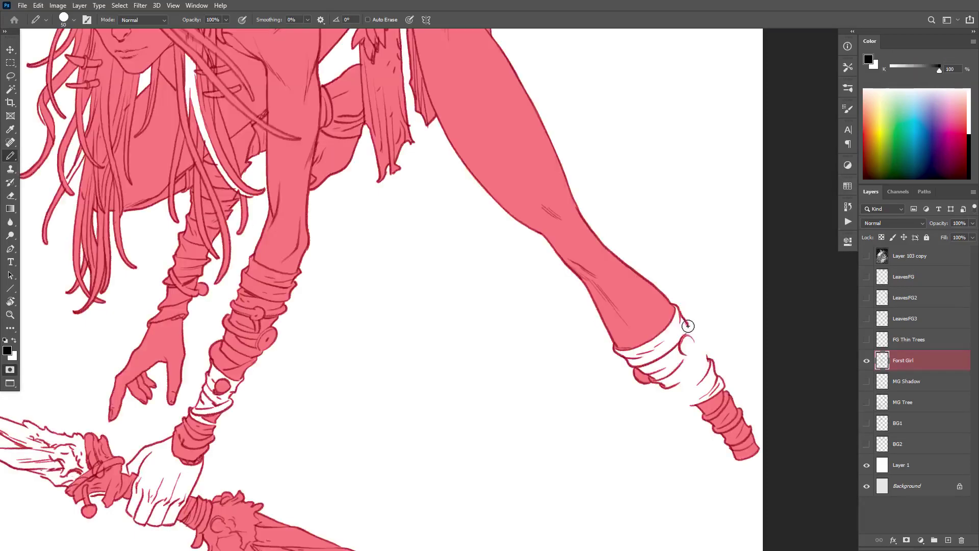
{"action": "left_click_drag", "start_coordinate": [704, 354], "coordinate": [708, 360]}
{"action": "left_click_drag", "start_coordinate": [692, 404], "coordinate": [659, 383]}
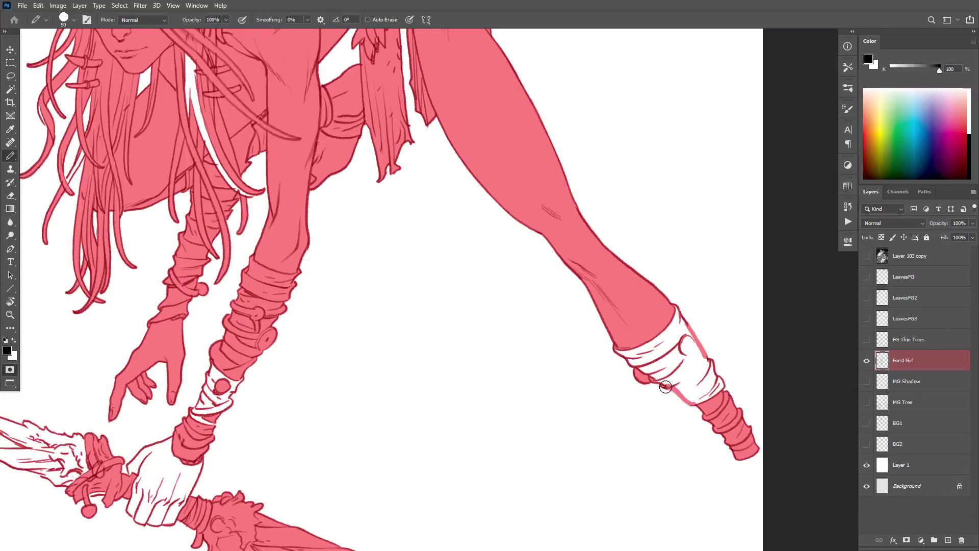
Fill the unmasked areas of the leg wrap, including its upper band, with the Paint Bucket in the Quick Mask.
{"action": "key", "text": "g"}
{"action": "key", "text": "shift+g"}
{"action": "left_click", "coordinate": [703, 378]}
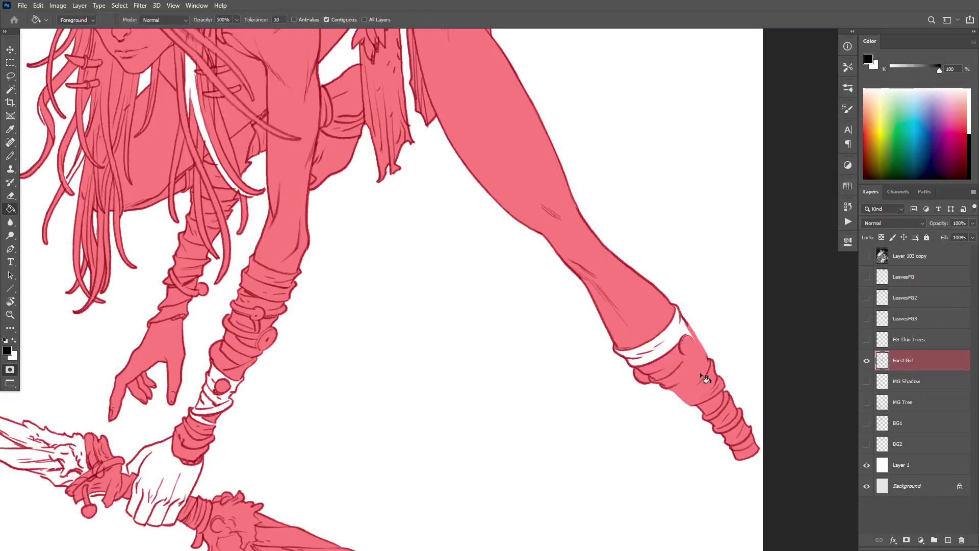
{"action": "left_click", "coordinate": [676, 335]}
Invert the Quick Mask to swap the masked and unmasked areas of the figure and background.
{"action": "key", "text": "b"}
{"action": "mouse_move", "coordinate": [756, 347]}
{"action": "left_mouse_down"}
{"action": "mouse_move", "coordinate": [800, 299]}
{"action": "mouse_move", "coordinate": [811, 339]}
{"action": "left_mouse_up"}
{"action": "mouse_move", "coordinate": [725, 323]}
{"action": "left_mouse_down"}
{"action": "mouse_move", "coordinate": [779, 389]}
{"action": "mouse_move", "coordinate": [837, 382]}
{"action": "left_mouse_up"}
{"action": "left_click_drag", "start_coordinate": [575, 152], "coordinate": [730, 198]}
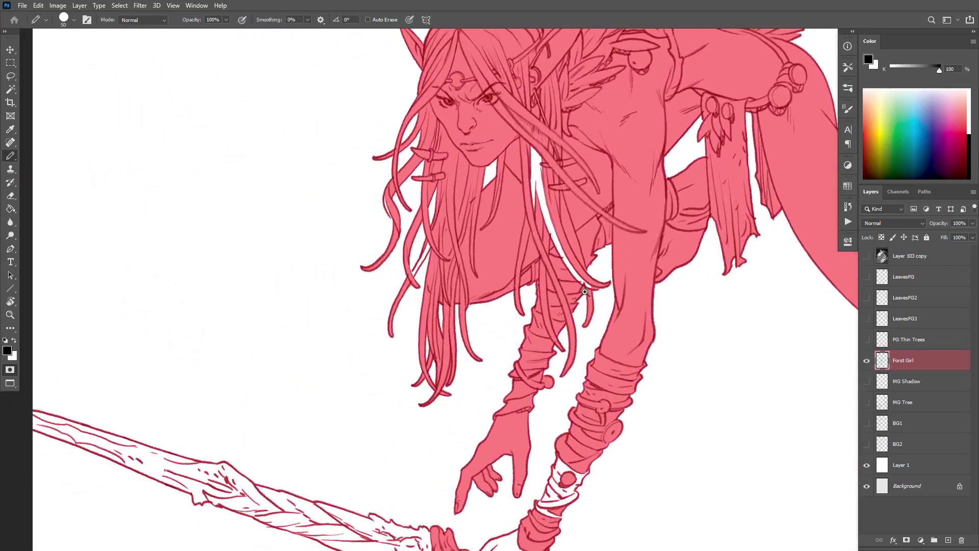
{"action": "scroll", "coordinate": [589, 293], "scroll_direction": "up", "scroll_amount": 1}
{"action": "key", "text": "w"}
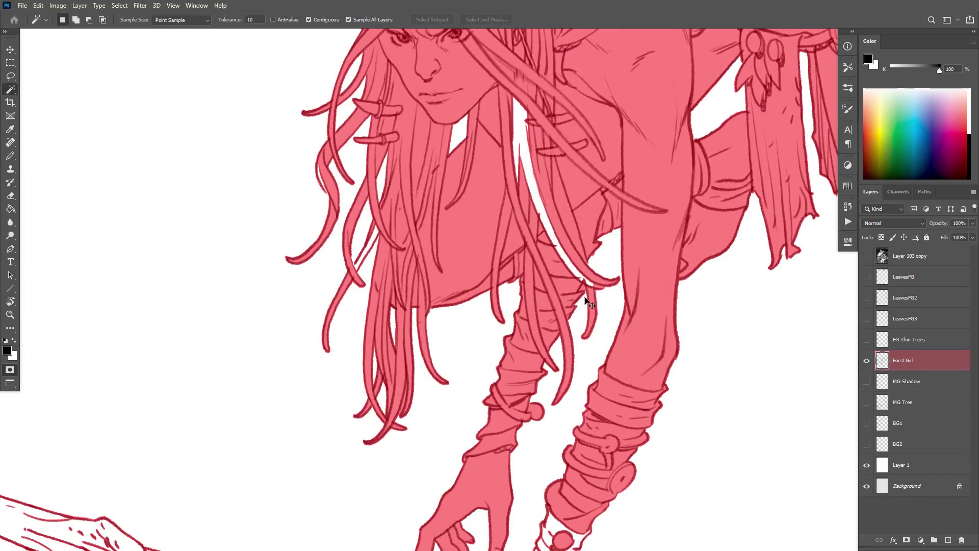
{"action": "key", "text": "ctrl+i"}
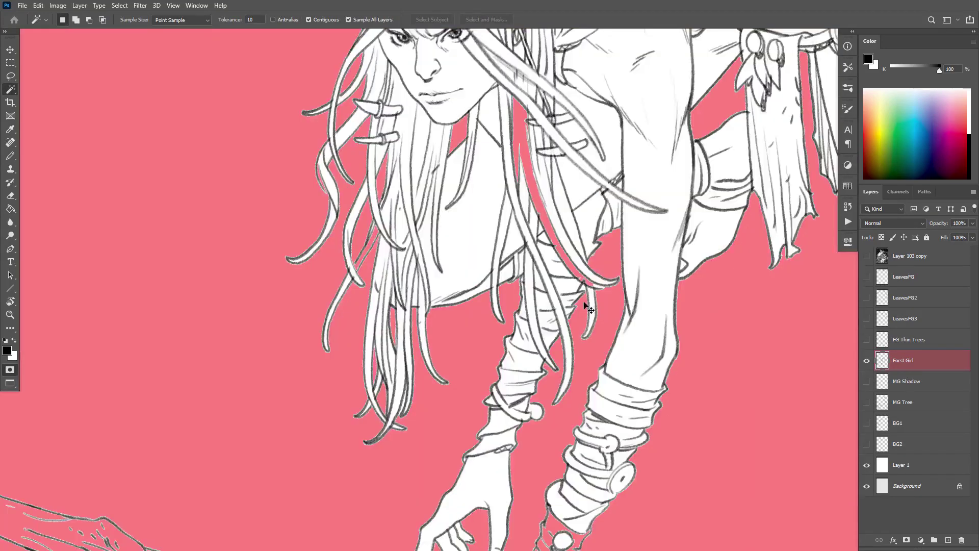
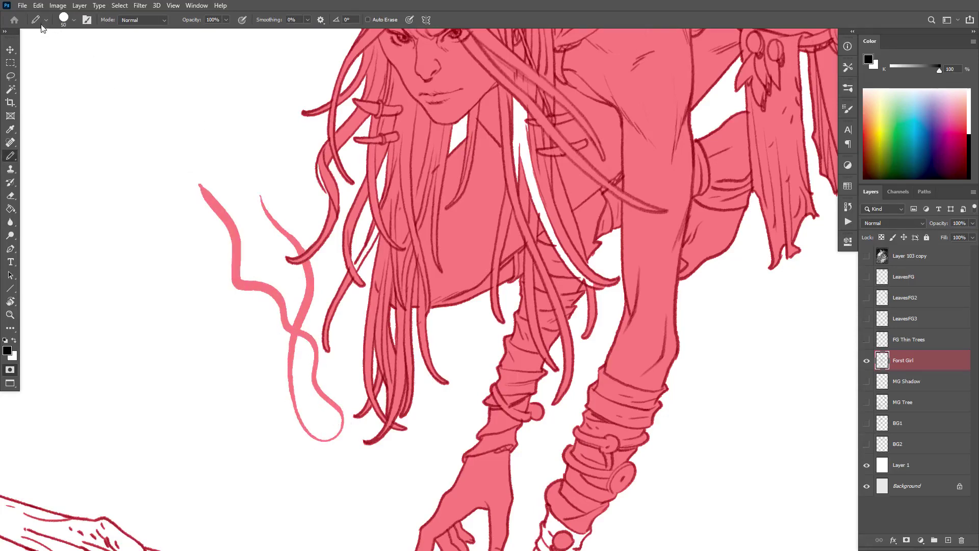
Compare the Brush and Pencil tool modes, then undo the test stroke on the empty background of the Quick Mask.
{"action": "key", "text": "shift+b"}
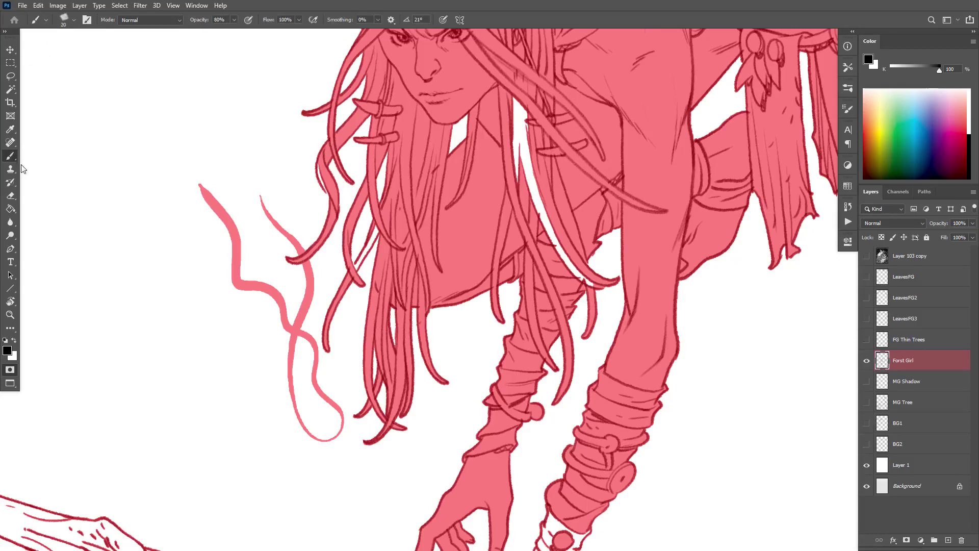
{"action": "key", "text": "shift+b"}
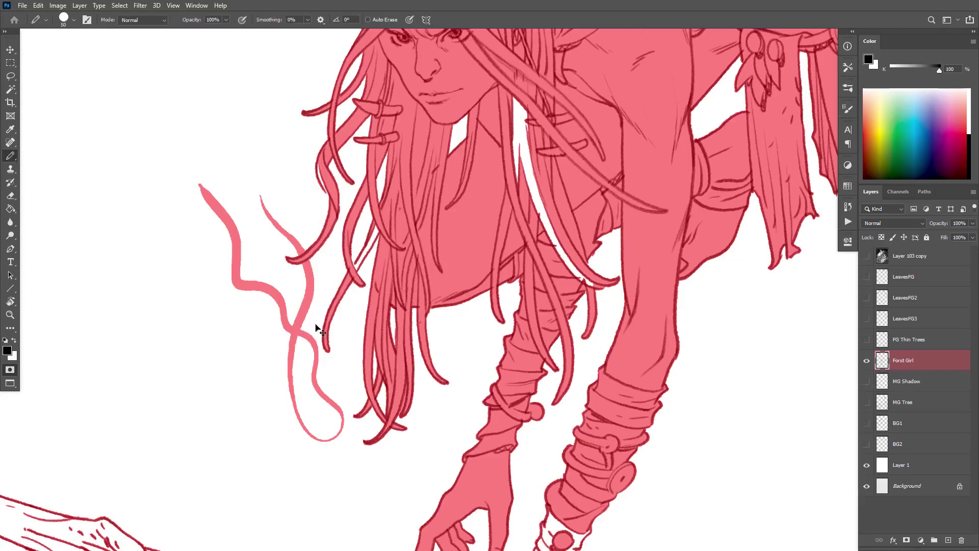
{"action": "key", "text": "ctrl+z"}
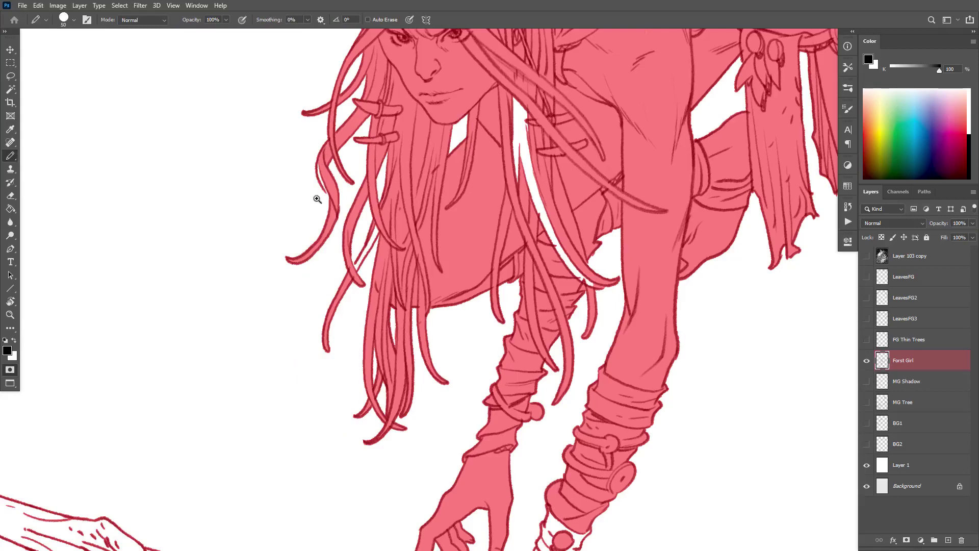
Try hard-edged Pencil strokes on the empty area beside the outer hair strand in the Quick Mask, and undo them.
{"action": "left_click", "coordinate": [317, 199], "text": "ctrl"}
{"action": "left_click", "coordinate": [321, 205], "text": "ctrl"}
{"action": "left_click", "coordinate": [355, 229], "text": "ctrl"}
{"action": "left_click_drag", "start_coordinate": [368, 244], "coordinate": [589, 259]}
{"action": "mouse_move", "coordinate": [506, 189]}
{"action": "left_mouse_down"}
{"action": "mouse_move", "coordinate": [297, 251]}
{"action": "mouse_move", "coordinate": [233, 332]}
{"action": "mouse_move", "coordinate": [274, 405]}
{"action": "mouse_move", "coordinate": [349, 391]}
{"action": "mouse_move", "coordinate": [370, 313]}
{"action": "mouse_move", "coordinate": [424, 275]}
{"action": "mouse_move", "coordinate": [404, 280]}
{"action": "left_mouse_up"}
{"action": "scroll", "coordinate": [428, 260], "scroll_direction": "up", "scroll_amount": 2}
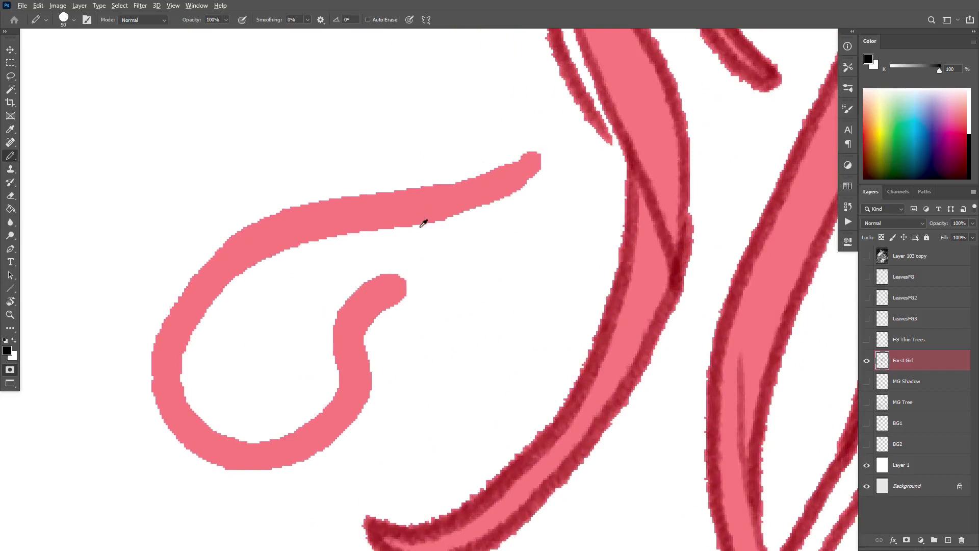
{"action": "left_click_drag", "start_coordinate": [471, 212], "coordinate": [403, 313]}
{"action": "key", "text": "ctrl+z"}
{"action": "key", "text": "ctrl+z"}
Try a Brush stroke on the same empty area for comparison, undo it, and return to the Pencil.
{"action": "key", "text": "shift+b"}
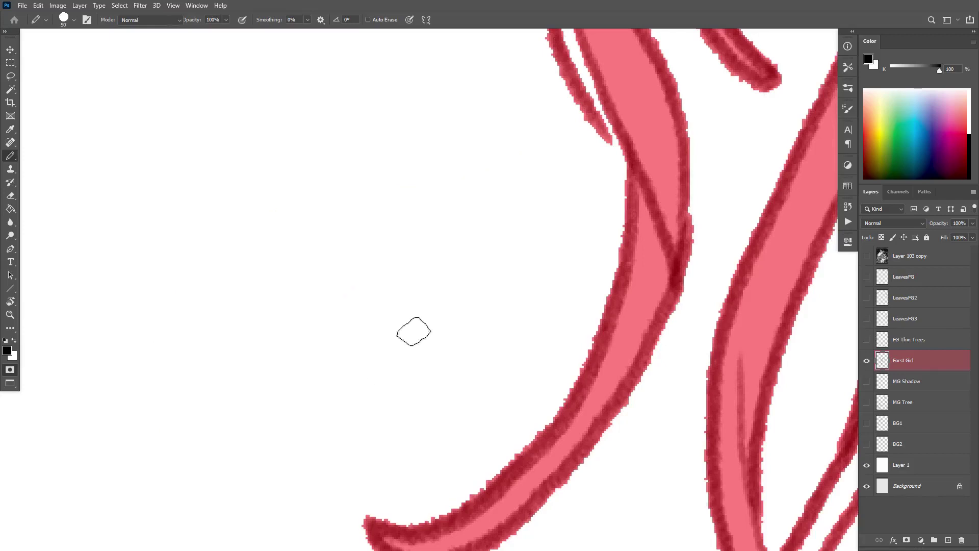
{"action": "mouse_move", "coordinate": [510, 157]}
{"action": "left_mouse_down"}
{"action": "mouse_move", "coordinate": [485, 260]}
{"action": "mouse_move", "coordinate": [555, 293]}
{"action": "mouse_move", "coordinate": [618, 257]}
{"action": "mouse_move", "coordinate": [575, 338]}
{"action": "mouse_move", "coordinate": [362, 461]}
{"action": "mouse_move", "coordinate": [278, 482]}
{"action": "left_mouse_up"}
{"action": "key", "text": "ctrl+z"}
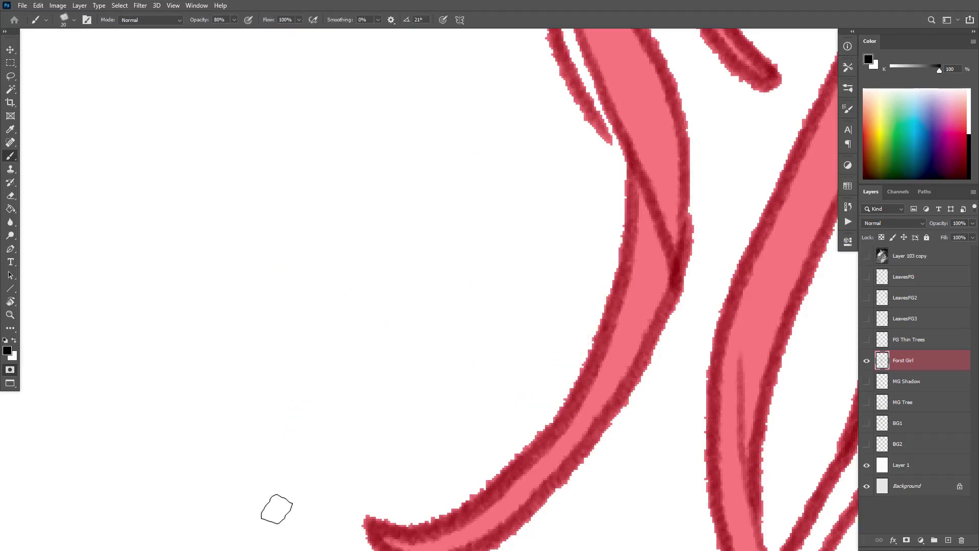
{"action": "key", "text": "shift+b"}
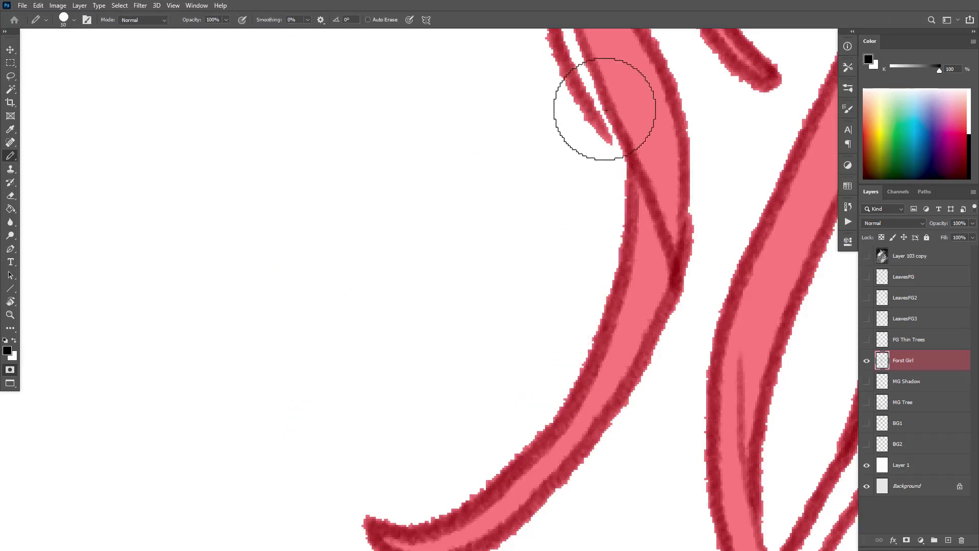
Paint over the unmasked sliver along the outer hair strand with the Pencil in the Quick Mask.
{"action": "scroll", "coordinate": [617, 147], "scroll_direction": "down", "scroll_amount": 2}
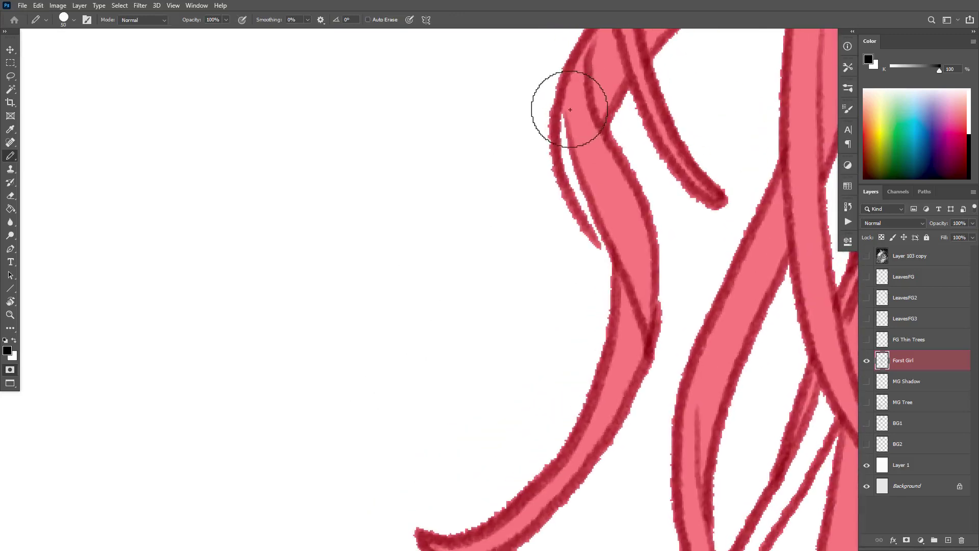
{"action": "mouse_move", "coordinate": [571, 155]}
{"action": "left_mouse_down"}
{"action": "mouse_move", "coordinate": [586, 208]}
{"action": "mouse_move", "coordinate": [634, 299]}
{"action": "mouse_move", "coordinate": [645, 298]}
{"action": "left_mouse_up"}
{"action": "left_click", "coordinate": [645, 297], "text": "alt"}
{"action": "left_click_drag", "start_coordinate": [666, 330], "coordinate": [563, 488]}
{"action": "left_click_drag", "start_coordinate": [601, 198], "coordinate": [678, 207]}
{"action": "mouse_move", "coordinate": [711, 305]}
{"action": "left_mouse_down"}
{"action": "mouse_move", "coordinate": [658, 333]}
{"action": "mouse_move", "coordinate": [515, 353]}
{"action": "mouse_move", "coordinate": [513, 320]}
{"action": "left_mouse_up"}
{"action": "left_click_drag", "start_coordinate": [556, 321], "coordinate": [605, 319]}
Fill the unmasked long hair strand in front of the chest with the Paint Bucket in the Quick Mask.
{"action": "key", "text": "g"}
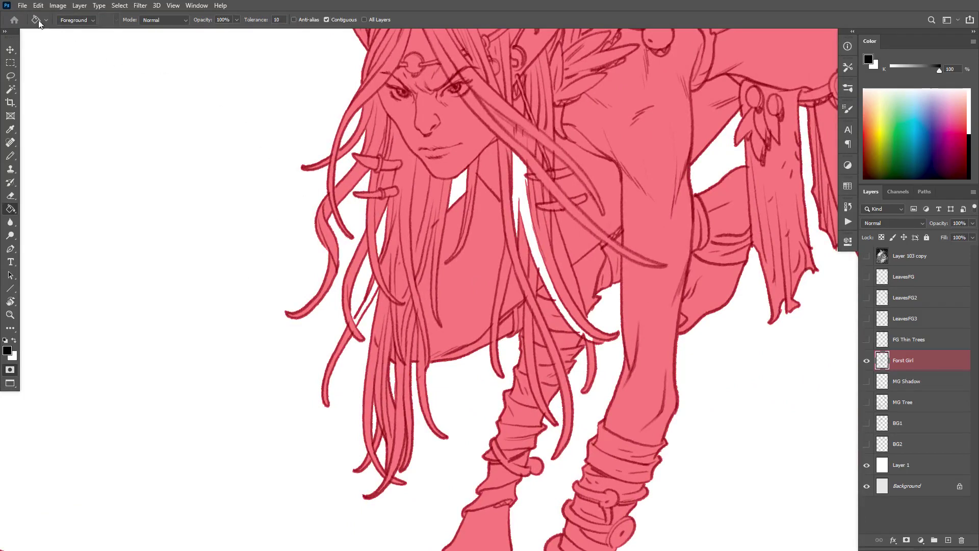
{"action": "key", "text": "shift+g"}
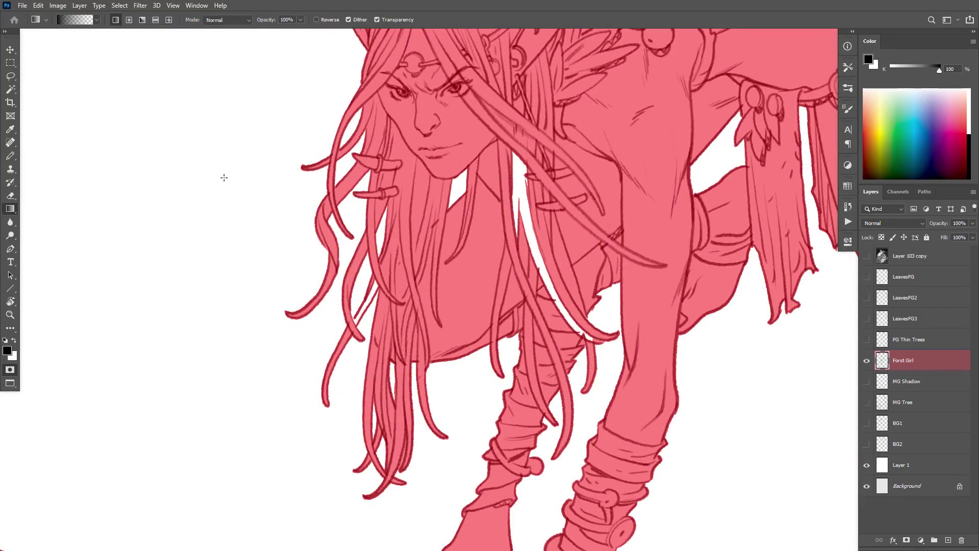
{"action": "key", "text": "shift+g"}
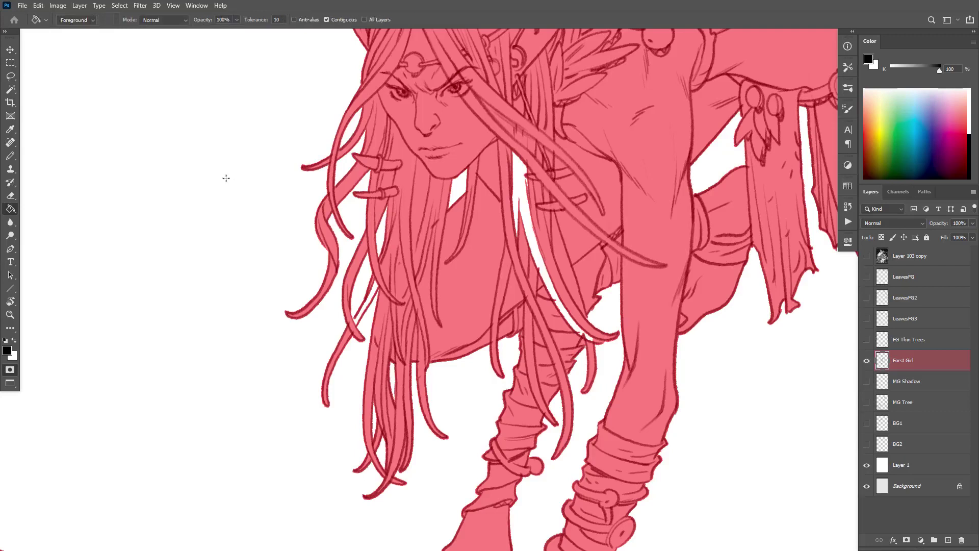
{"action": "left_click", "coordinate": [545, 274]}
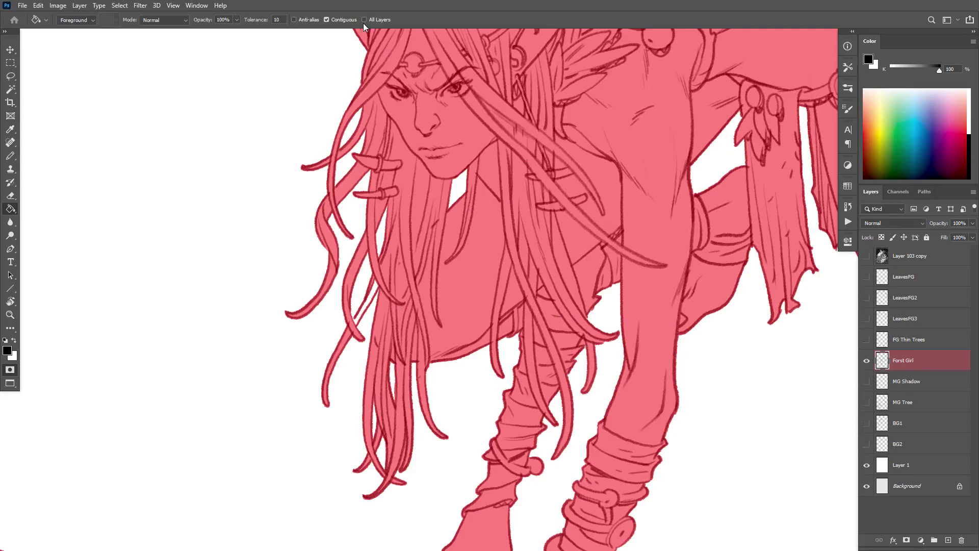
Try filling the unmasked narrow band of the wrist wrap with the Paint Bucket, and undo the fill.
{"action": "left_click_drag", "start_coordinate": [714, 227], "coordinate": [768, 250]}
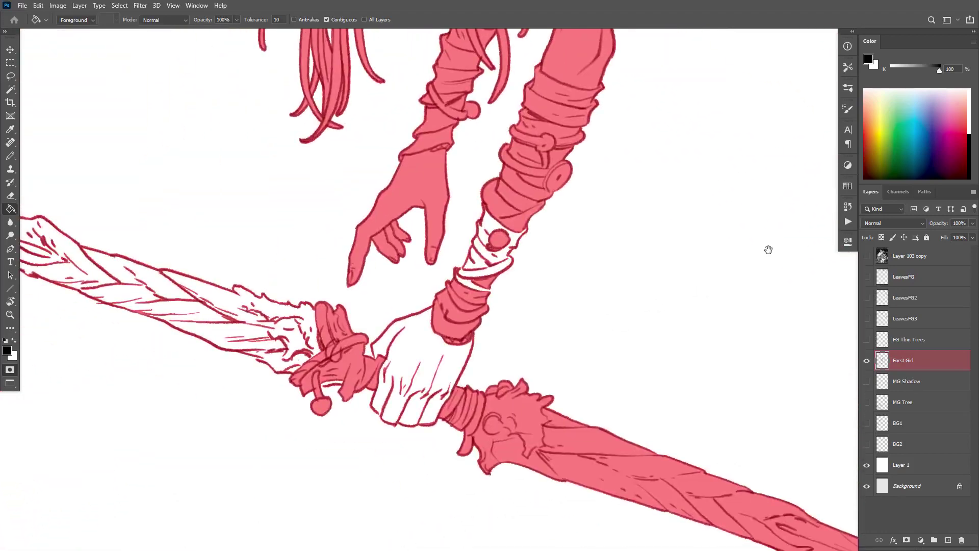
{"action": "left_click", "coordinate": [519, 259], "text": "ctrl"}
{"action": "key", "text": "b"}
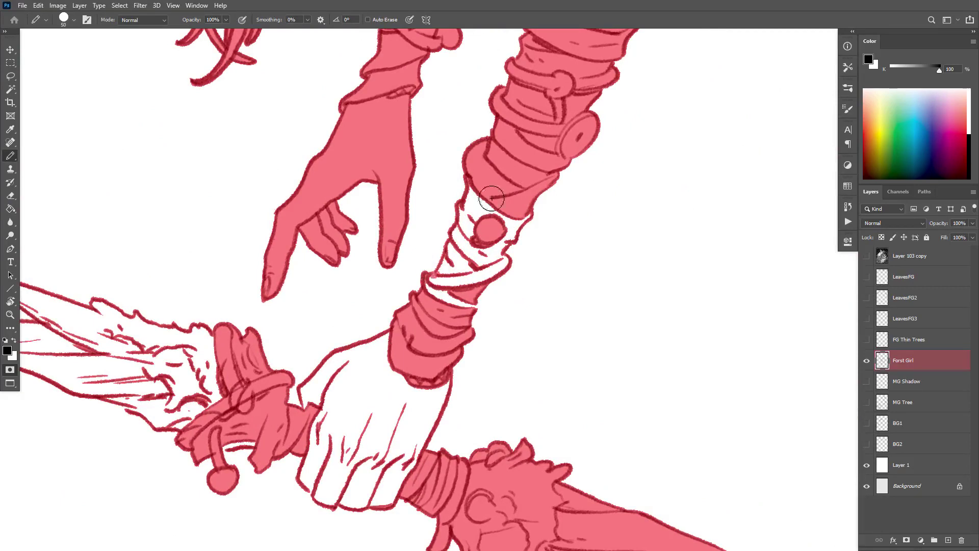
{"action": "key", "text": "h"}
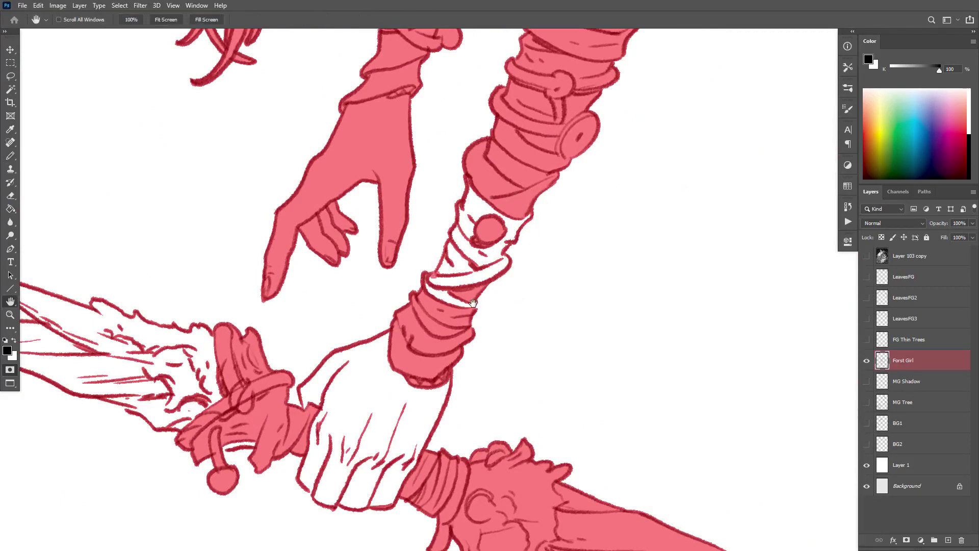
{"action": "left_click", "coordinate": [475, 306]}
{"action": "key", "text": "space"}
{"action": "key", "text": "g"}
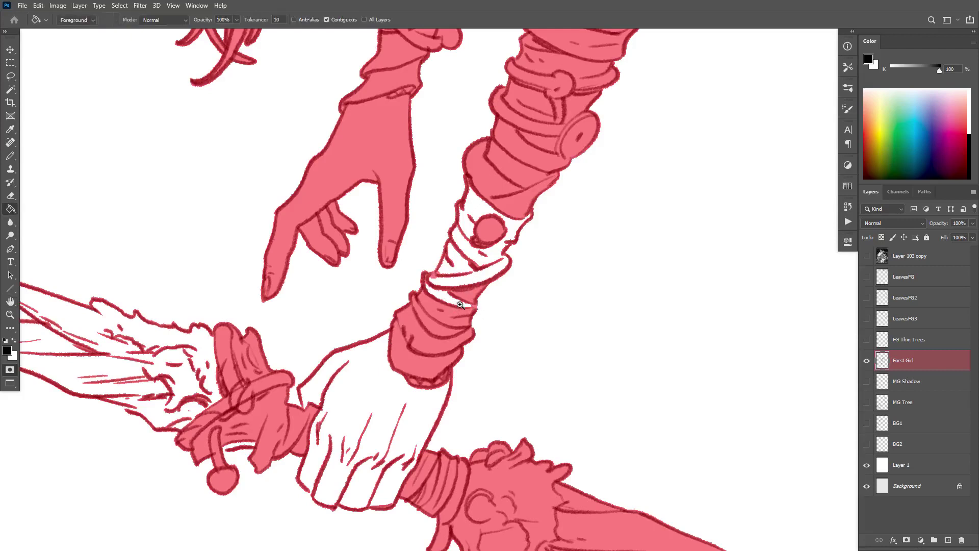
{"action": "left_click", "coordinate": [460, 304]}
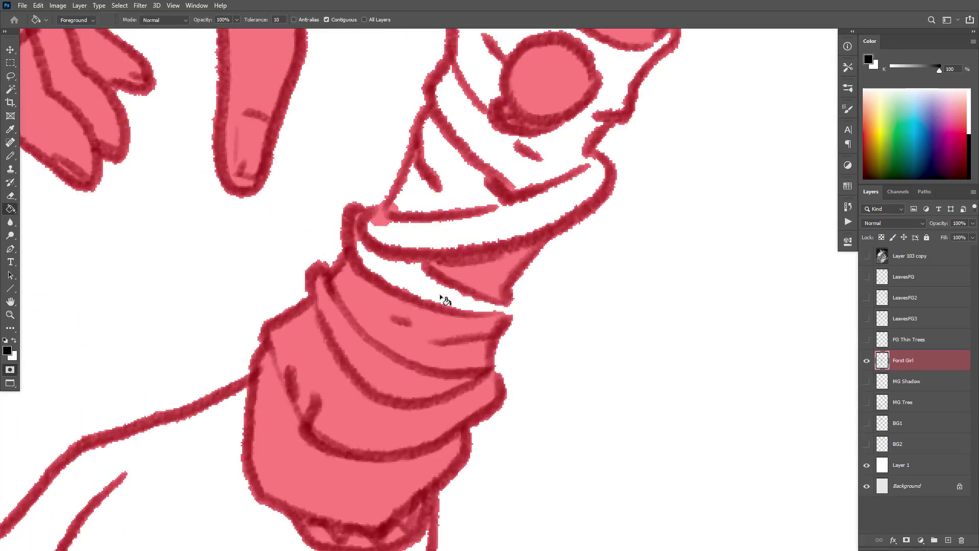
{"action": "left_click", "coordinate": [444, 300]}
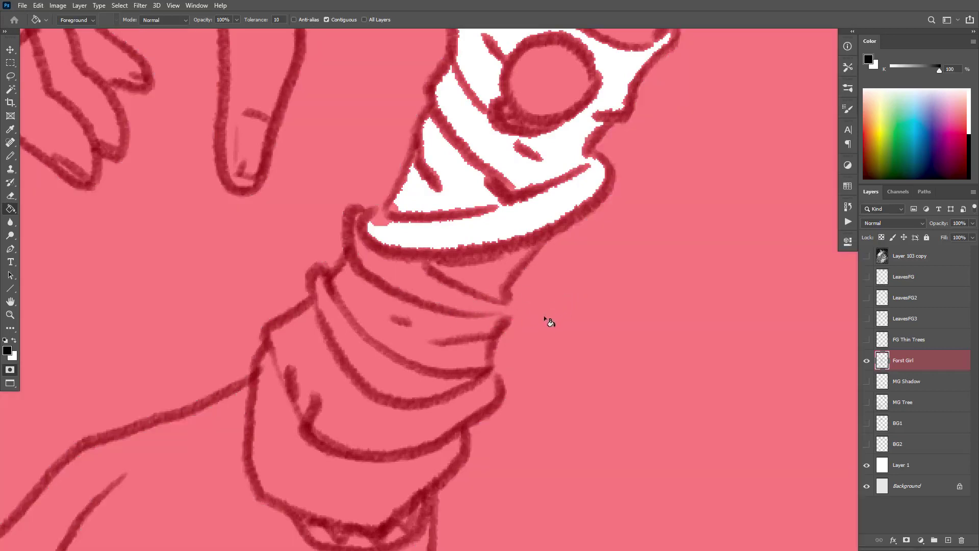
{"action": "key", "text": "ctrl+z"}
Close the gap at the edge of the narrow wrist wrap band with the Pencil and fill the band with the Paint Bucket.
{"action": "key", "text": "b"}
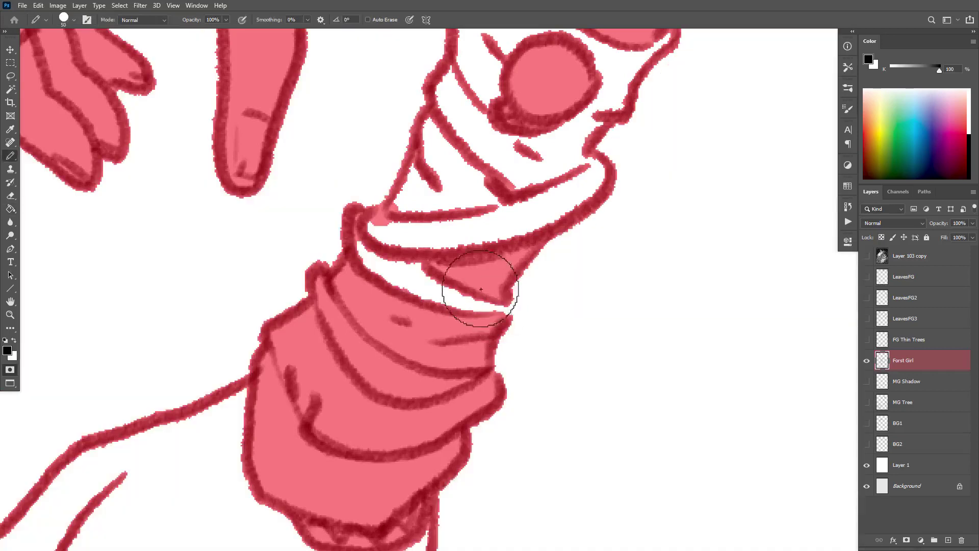
{"action": "mouse_move", "coordinate": [406, 275]}
{"action": "left_mouse_down"}
{"action": "mouse_move", "coordinate": [411, 260]}
{"action": "mouse_move", "coordinate": [356, 250]}
{"action": "mouse_move", "coordinate": [466, 316]}
{"action": "mouse_move", "coordinate": [500, 310]}
{"action": "left_mouse_up"}
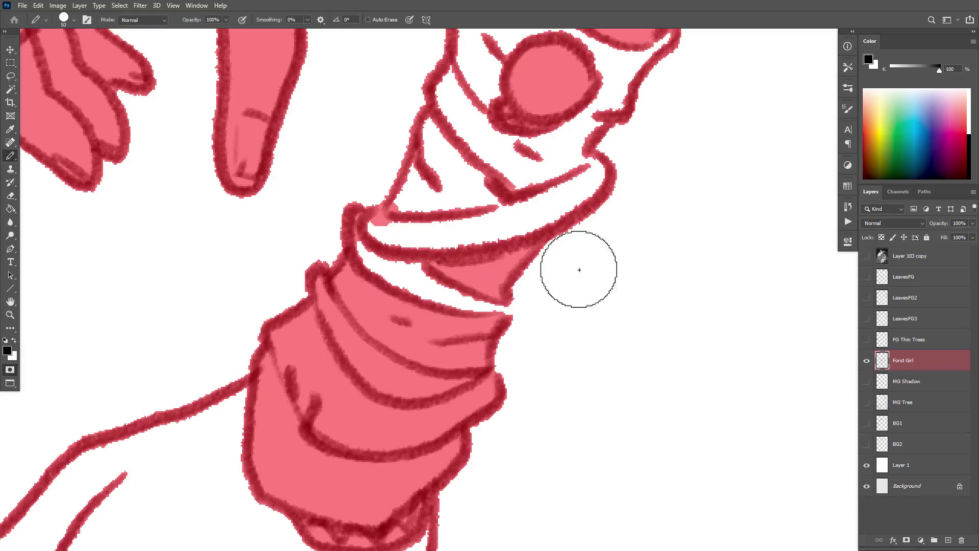
{"action": "left_click", "coordinate": [505, 308]}
{"action": "key", "text": "g"}
{"action": "left_click", "coordinate": [451, 304]}
Fill the remaining unmasked forearm wrap around the round bead with the Paint Bucket in the Quick Mask.
{"action": "key", "text": "b"}
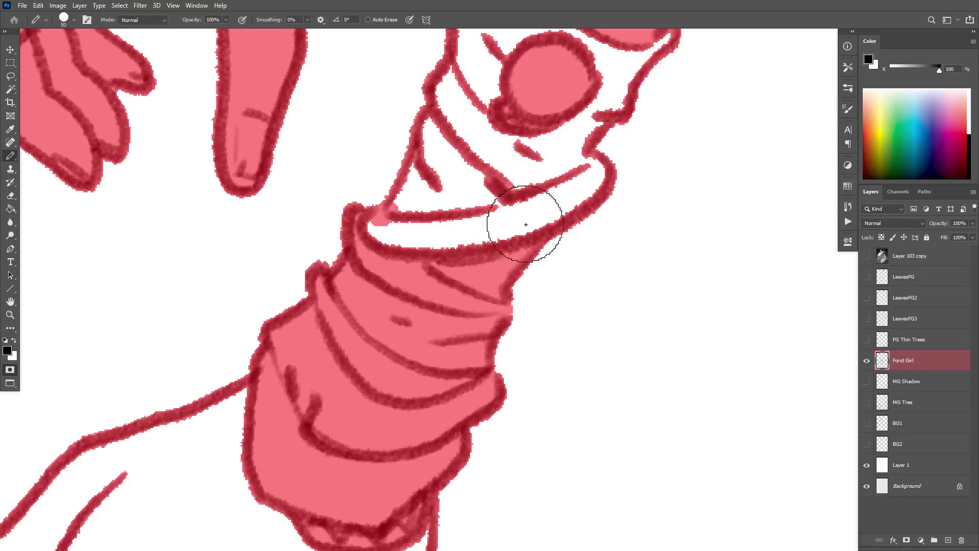
{"action": "mouse_move", "coordinate": [578, 225]}
{"action": "left_mouse_down"}
{"action": "mouse_move", "coordinate": [560, 313]}
{"action": "mouse_move", "coordinate": [522, 284]}
{"action": "mouse_move", "coordinate": [529, 306]}
{"action": "mouse_move", "coordinate": [492, 347]}
{"action": "left_mouse_up"}
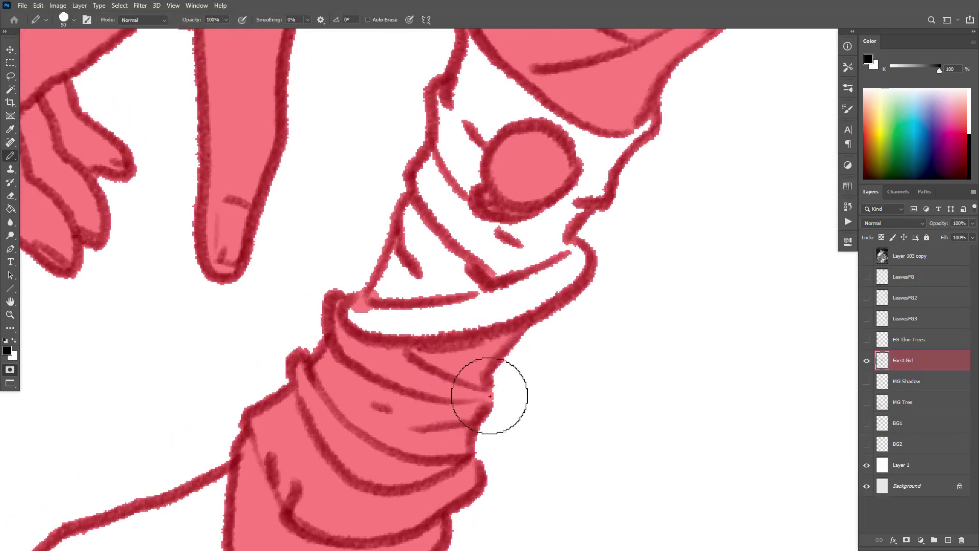
{"action": "key", "text": "g"}
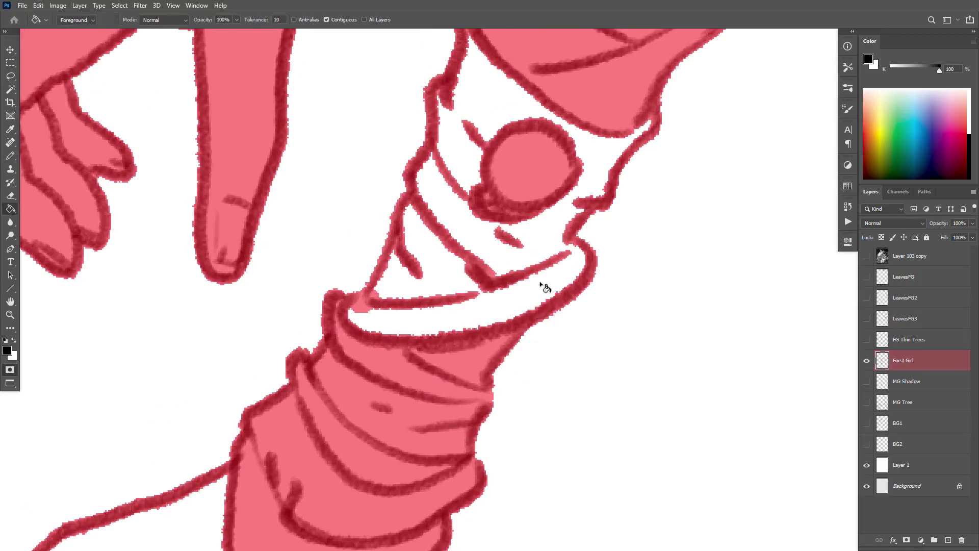
{"action": "left_click", "coordinate": [550, 292]}
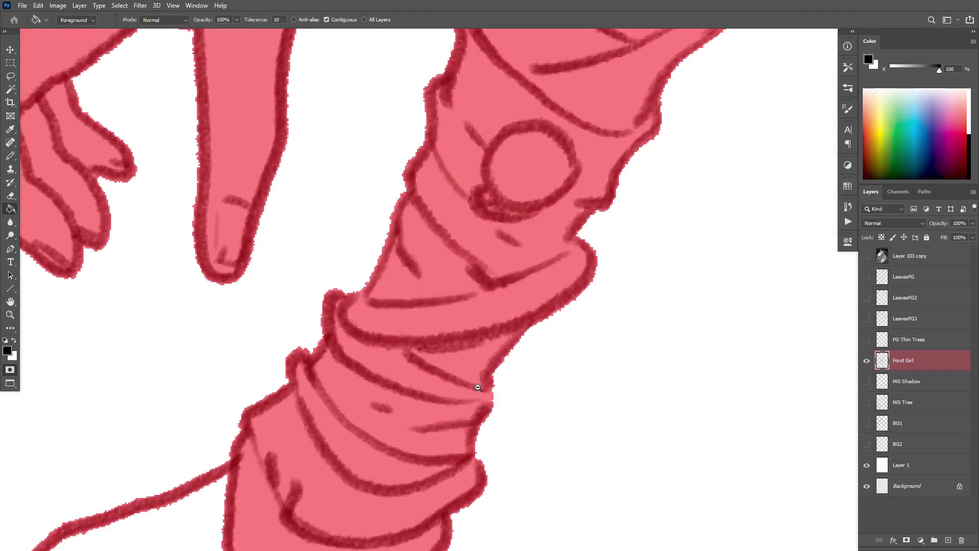
Try filling the unmasked hand gripping the weapon with the Paint Bucket, and undo the fill.
{"action": "left_click", "coordinate": [478, 388], "text": "alt"}
{"action": "left_click_drag", "start_coordinate": [465, 385], "coordinate": [590, 173]}
{"action": "left_click", "coordinate": [563, 224], "text": "ctrl"}
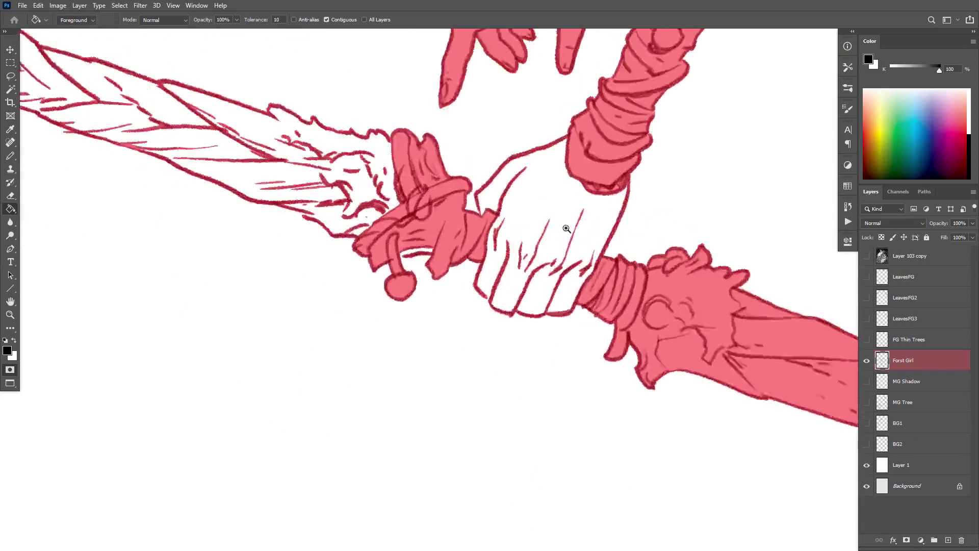
{"action": "left_click", "coordinate": [563, 224], "text": "ctrl"}
{"action": "key", "text": "b"}
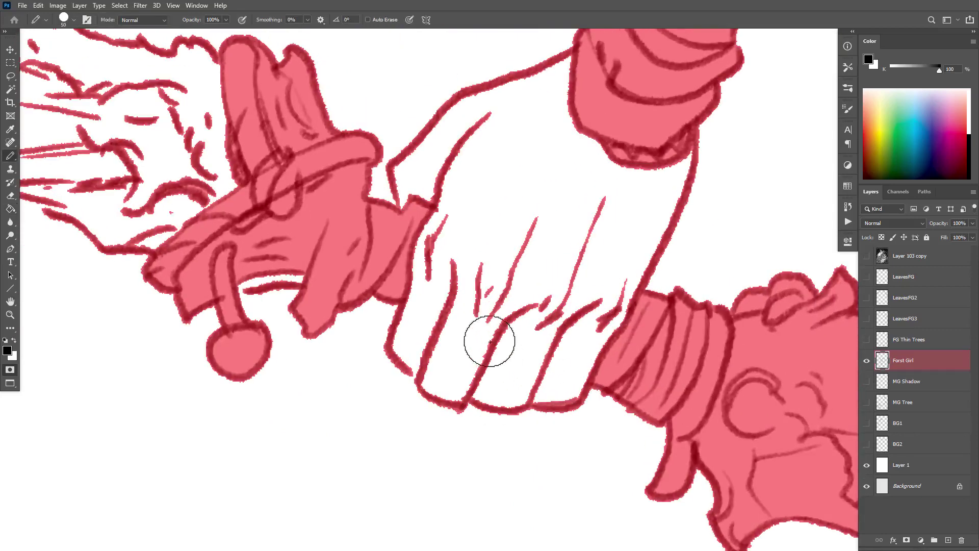
{"action": "key", "text": "g"}
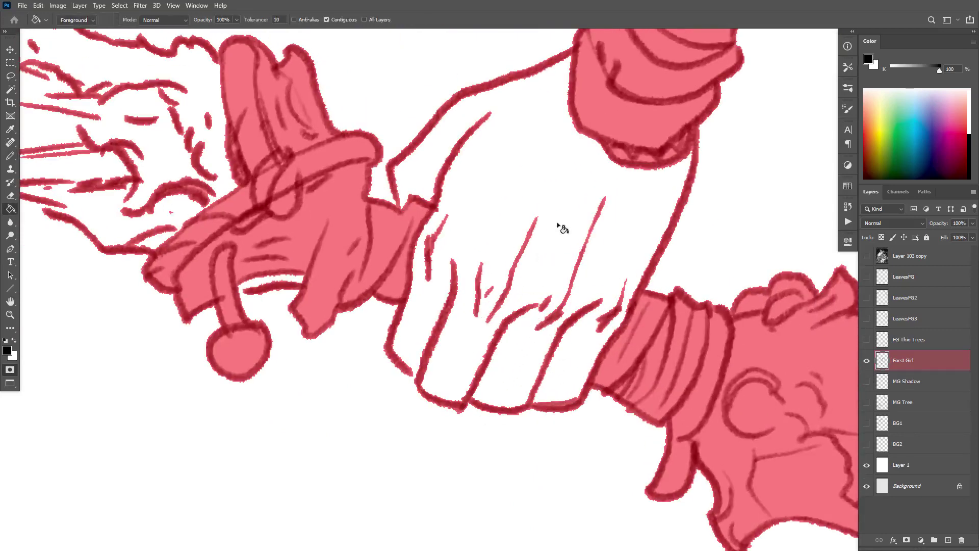
{"action": "left_click", "coordinate": [559, 243]}
{"action": "key", "text": "ctrl+z"}
Close the outline gap at the gripping hand's fingertips with the Pencil and fill the hand with the Paint Bucket.
{"action": "key", "text": "b"}
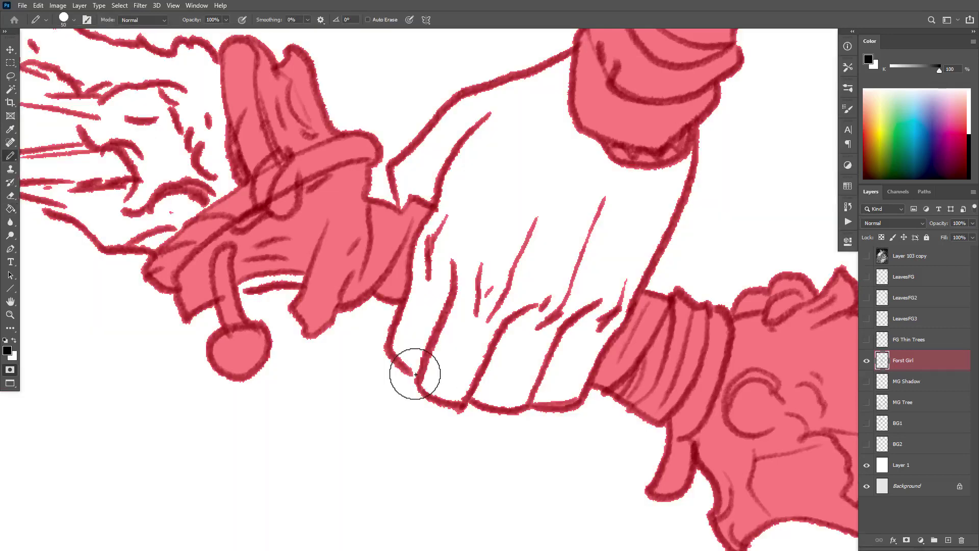
{"action": "left_click", "coordinate": [415, 374]}
{"action": "key", "text": "g"}
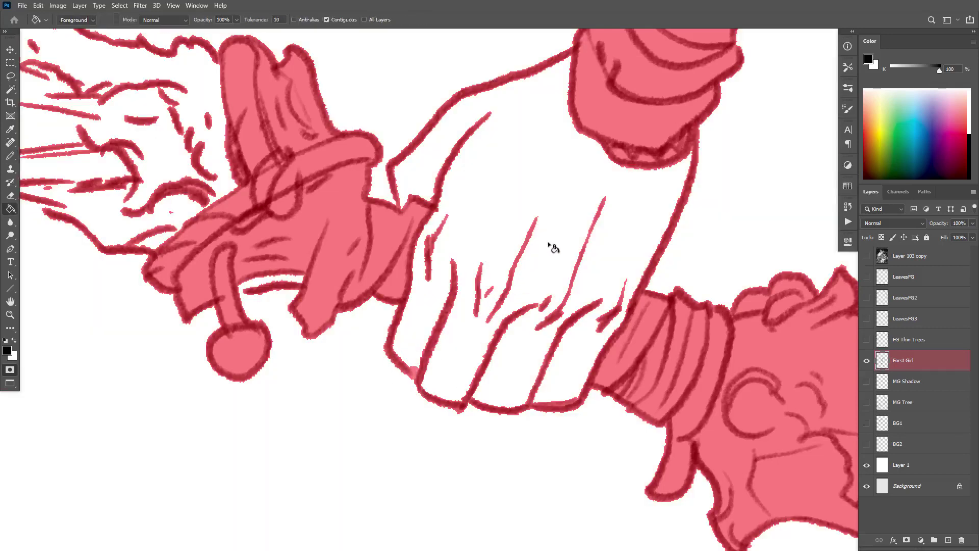
{"action": "left_click", "coordinate": [551, 248]}
Close the gap in the weapon's guard wrap beside the hanging knob with the Pencil and fill the small unmasked area.
{"action": "left_click_drag", "start_coordinate": [528, 362], "coordinate": [774, 444]}
{"action": "key", "text": "b"}
{"action": "left_click", "coordinate": [486, 371]}
{"action": "key", "text": "g"}
{"action": "left_click", "coordinate": [531, 361]}
Close the gaps in the unmasked wooden blade's outline with the Pencil and fill the blade with the Paint Bucket.
{"action": "left_click_drag", "start_coordinate": [555, 318], "coordinate": [721, 337]}
{"action": "key", "text": "b"}
{"action": "left_click", "coordinate": [594, 226], "text": "alt"}
{"action": "left_click", "coordinate": [526, 264]}
{"action": "left_click_drag", "start_coordinate": [481, 257], "coordinate": [737, 361]}
{"action": "left_click_drag", "start_coordinate": [427, 260], "coordinate": [485, 304]}
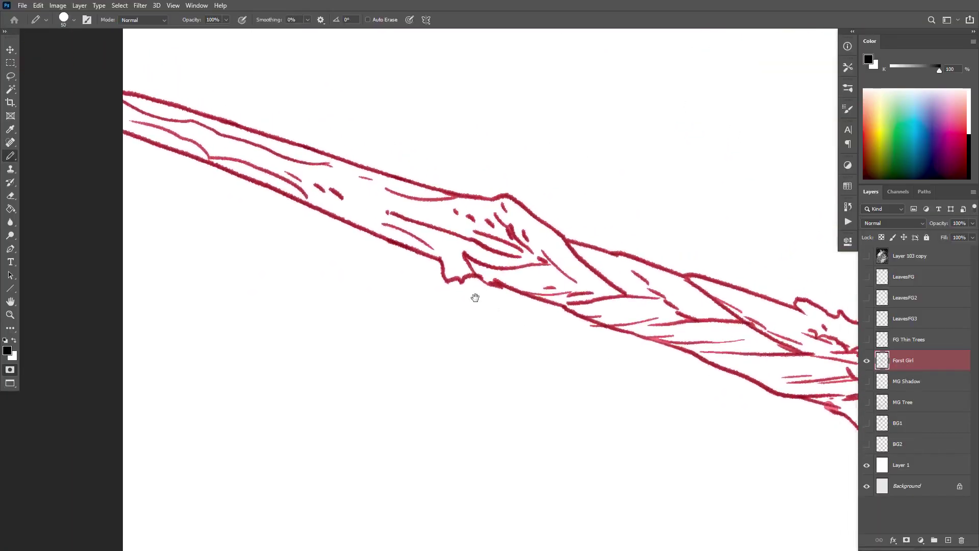
{"action": "left_click_drag", "start_coordinate": [676, 397], "coordinate": [605, 359]}
{"action": "left_click_drag", "start_coordinate": [712, 321], "coordinate": [621, 330]}
{"action": "key", "text": "g"}
{"action": "key", "text": "g"}
{"action": "left_click", "coordinate": [609, 366]}
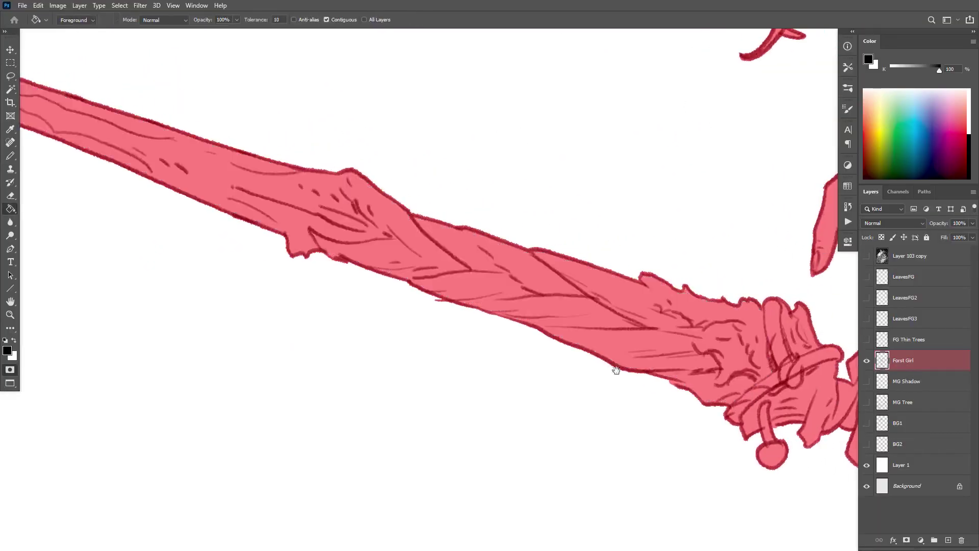
Examine the Quick Mask across the weapon, legs, arms, hair and head for remaining unmasked areas.
{"action": "left_click", "coordinate": [628, 374], "text": "alt"}
{"action": "left_click_drag", "start_coordinate": [754, 297], "coordinate": [285, 298]}
{"action": "left_click_drag", "start_coordinate": [633, 363], "coordinate": [624, 207]}
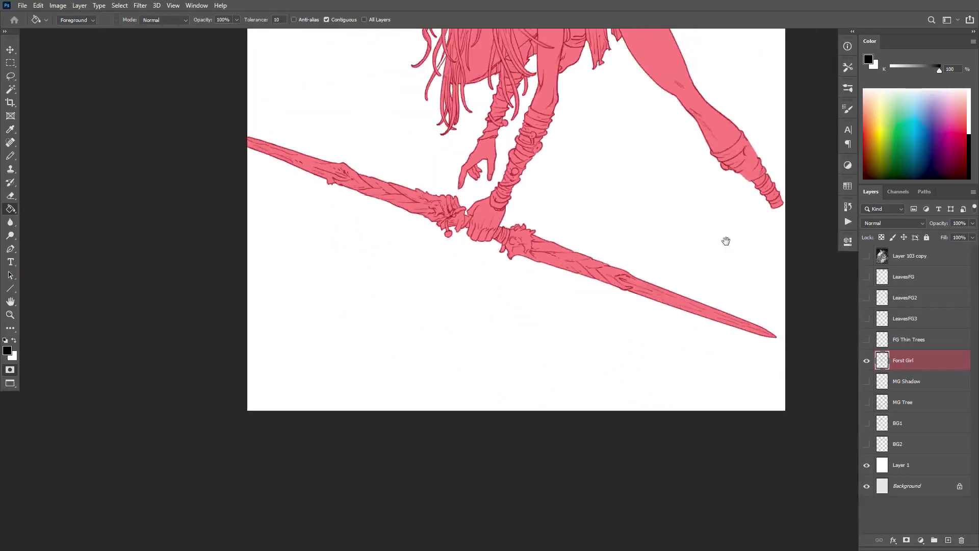
{"action": "left_click_drag", "start_coordinate": [726, 241], "coordinate": [688, 312]}
{"action": "scroll", "coordinate": [688, 312], "scroll_direction": "down", "scroll_amount": 2}
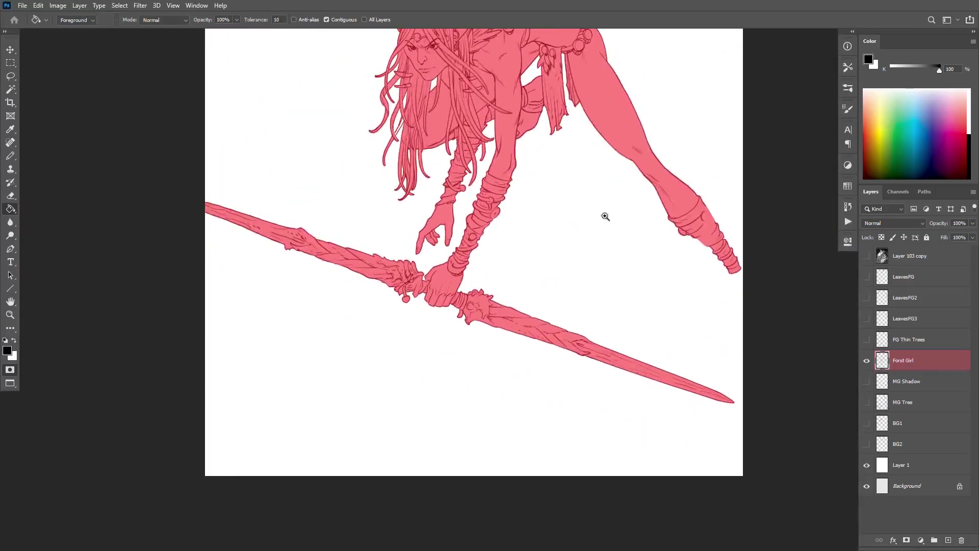
{"action": "left_click_drag", "start_coordinate": [612, 174], "coordinate": [656, 174]}
{"action": "key", "text": "b"}
{"action": "left_click_drag", "start_coordinate": [618, 224], "coordinate": [742, 456]}
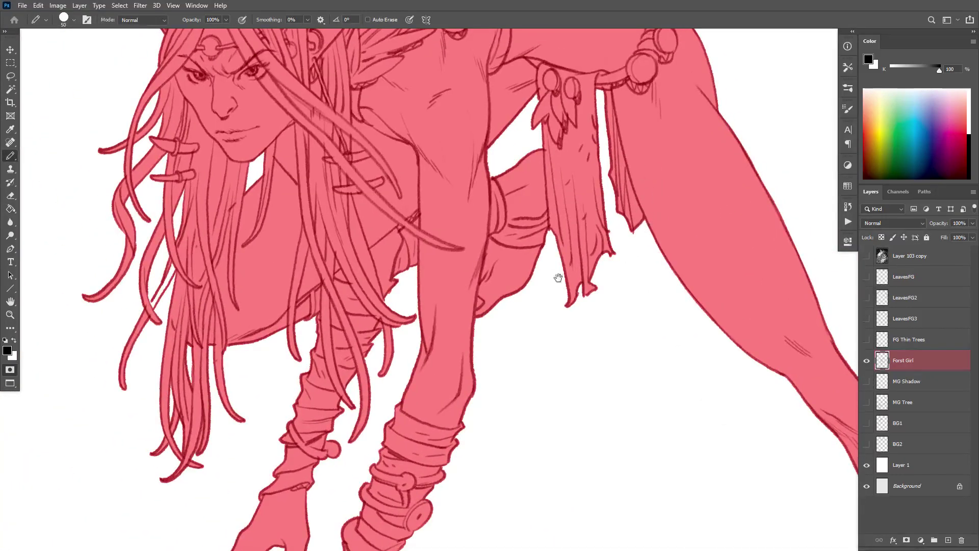
{"action": "left_click_drag", "start_coordinate": [615, 315], "coordinate": [717, 419]}
{"action": "left_click_drag", "start_coordinate": [316, 177], "coordinate": [467, 236]}
{"action": "left_click_drag", "start_coordinate": [449, 236], "coordinate": [468, 236]}
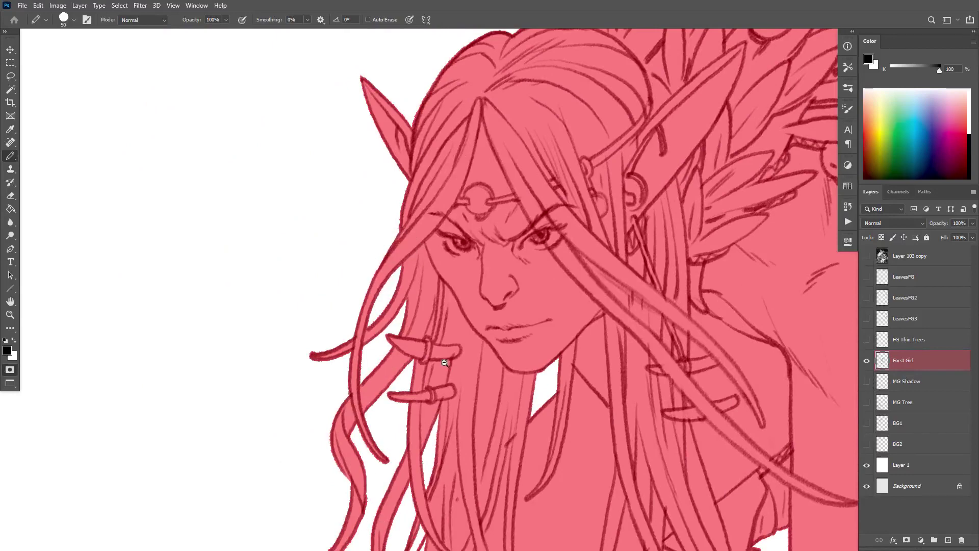
{"action": "scroll", "coordinate": [445, 363], "scroll_direction": "down", "scroll_amount": 2}
{"action": "left_click_drag", "start_coordinate": [568, 345], "coordinate": [585, 216]}
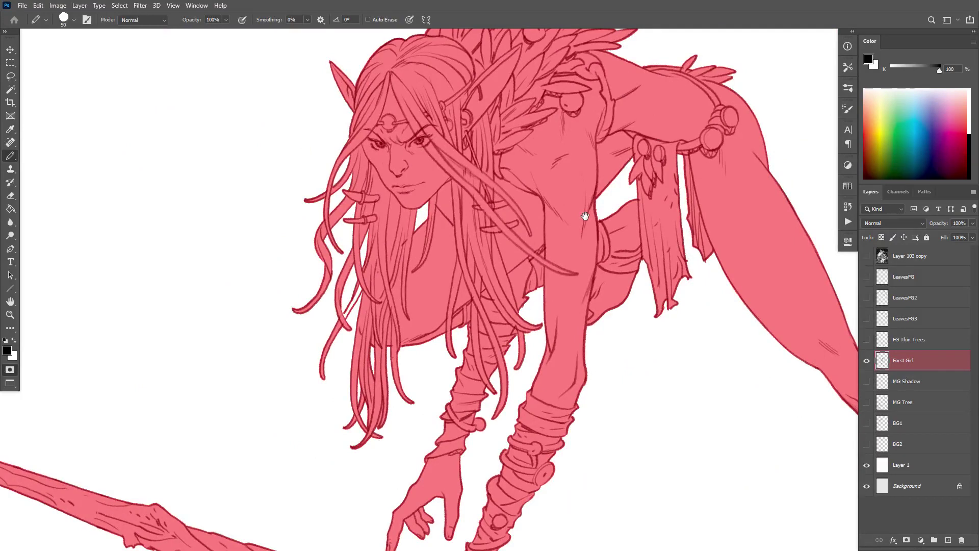
Turn the Quick Mask into a black silhouette on the Forst Girl layer, with the tinted Lines copy 10 clipped above it.
{"action": "left_click_drag", "start_coordinate": [477, 331], "coordinate": [486, 367]}
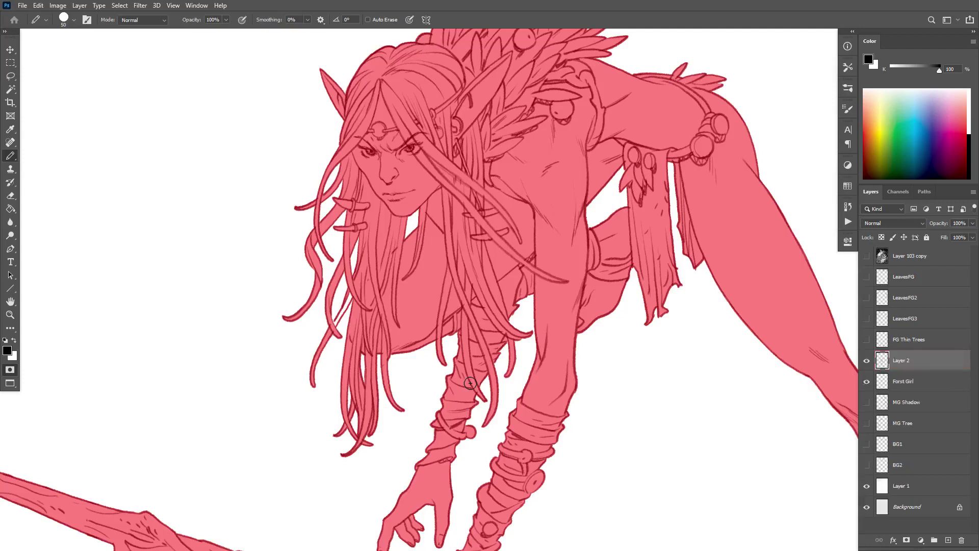
{"action": "key", "text": "ctrl+z"}
{"action": "key", "text": "ctrl+z"}
{"action": "key", "text": "ctrl+z"}
{"action": "key", "text": "ctrl+z"}
{"action": "key", "text": "ctrl+z"}
{"action": "key", "text": "ctrl+z"}
{"action": "key", "text": "ctrl+z"}
{"action": "key", "text": "ctrl+z"}
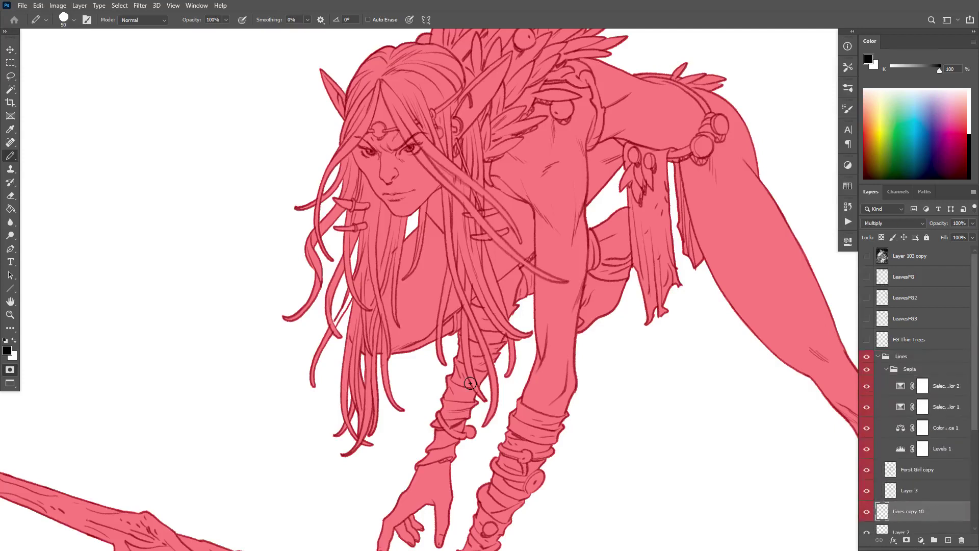
{"action": "key", "text": "ctrl+z"}
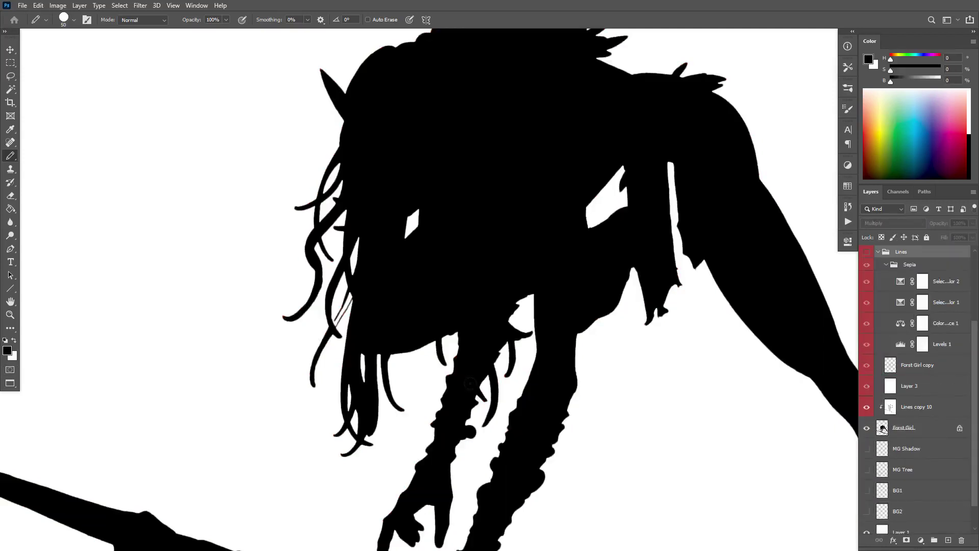
Collapse the Lines group and move it above the LeavesFG layer.
{"action": "left_click", "coordinate": [878, 252]}
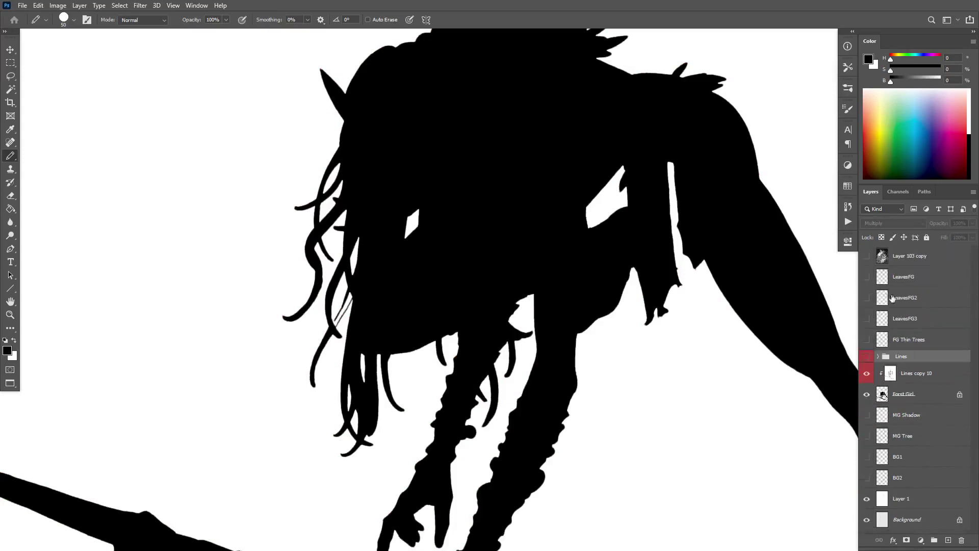
{"action": "left_click_drag", "start_coordinate": [887, 360], "coordinate": [878, 285]}
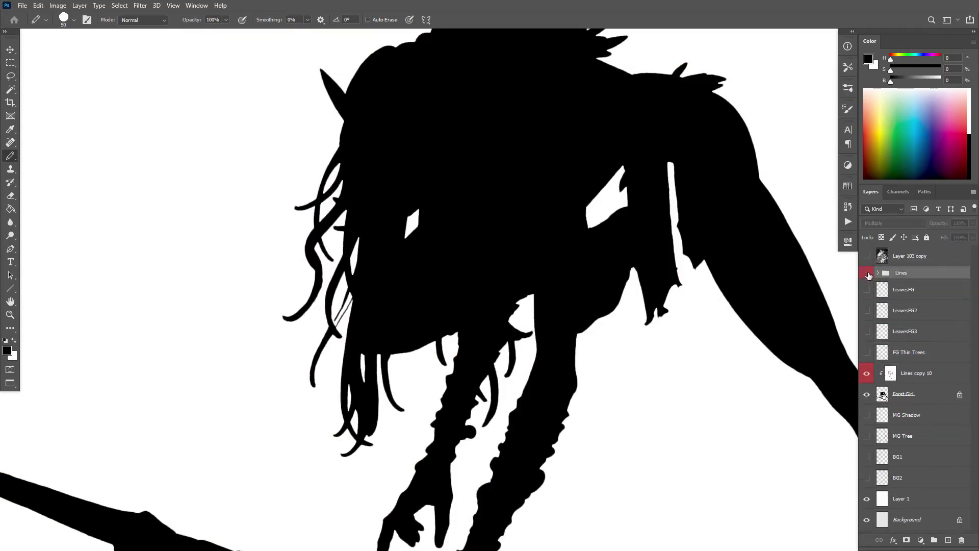
{"action": "left_click", "coordinate": [868, 273]}
{"action": "left_click", "coordinate": [867, 273]}
Place the Lines group inside a new group, name the new group Lines and hide it.
{"action": "key", "text": "ctrl+g"}
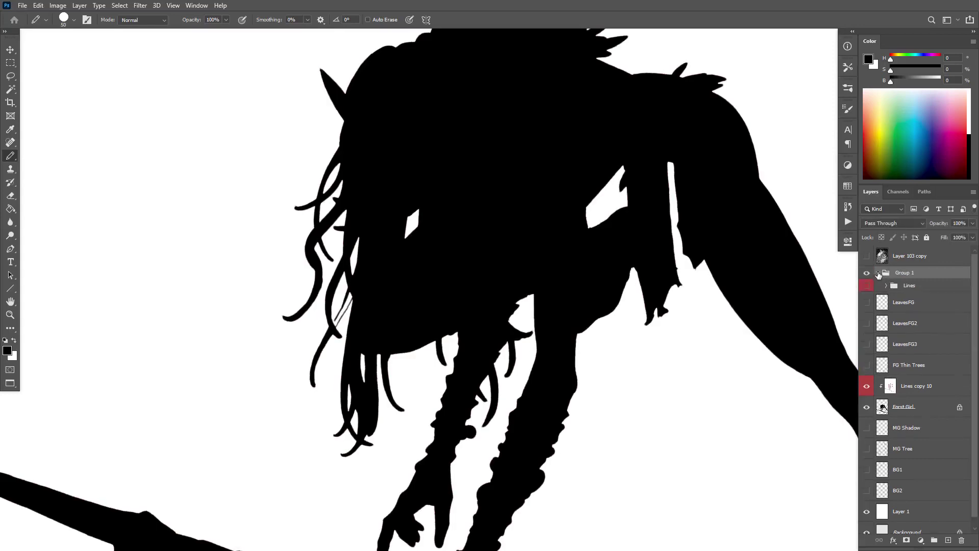
{"action": "left_click", "coordinate": [878, 273]}
{"action": "double_click", "coordinate": [902, 272]}
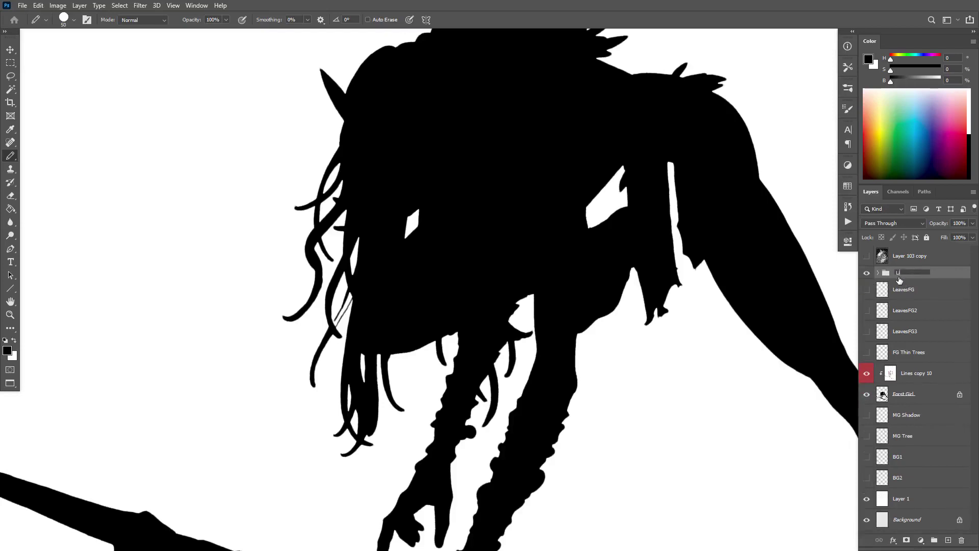
{"action": "key", "text": "Return"}
{"action": "left_click", "coordinate": [867, 273]}
{"action": "scroll", "coordinate": [819, 380], "scroll_direction": "down", "scroll_amount": 3}
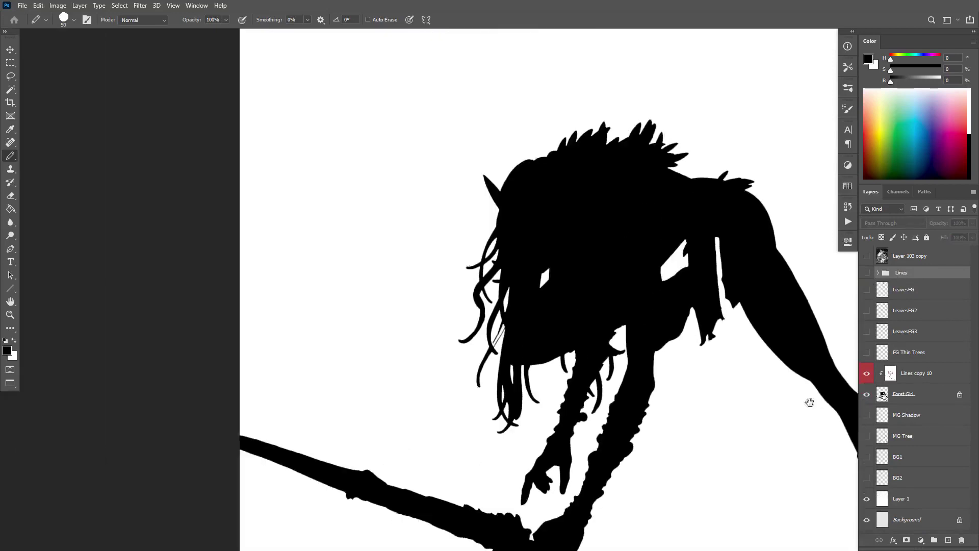
Expand the nested Lines groups and check the Forst Girl copy layer by isolating its visibility.
{"action": "left_click", "coordinate": [878, 273]}
{"action": "left_click", "coordinate": [887, 286]}
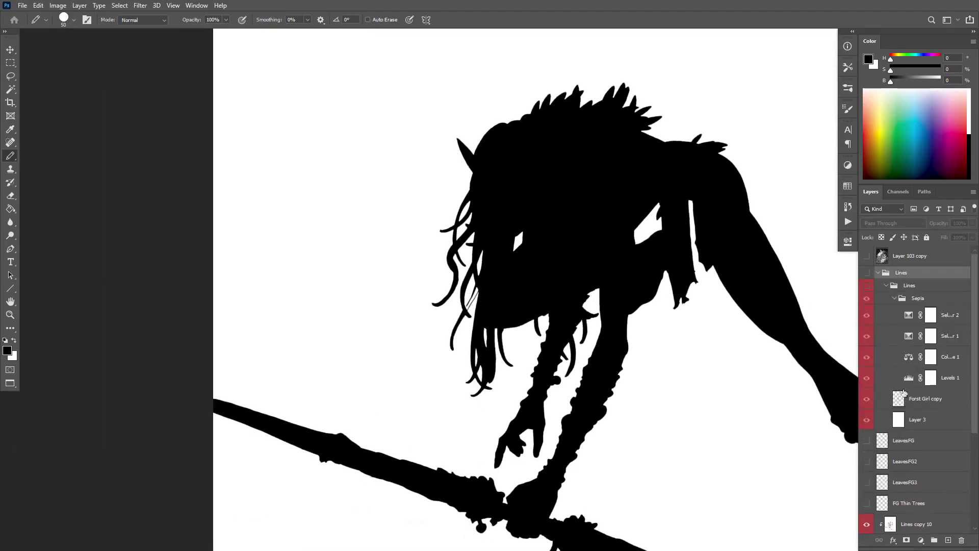
{"action": "left_click", "coordinate": [866, 401], "text": "alt"}
{"action": "left_click", "coordinate": [866, 403], "text": "alt"}
{"action": "left_click", "coordinate": [868, 274]}
{"action": "left_click", "coordinate": [867, 402], "text": "alt"}
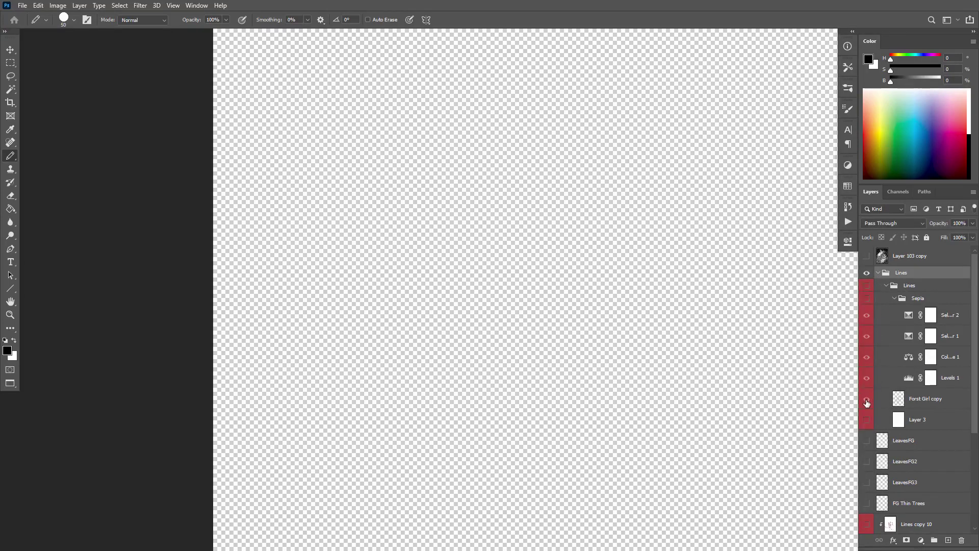
{"action": "left_click", "coordinate": [866, 403], "text": "alt"}
Try moving Forst Girl copy above the Lines groups to view its line art alone, and undo the move.
{"action": "left_click_drag", "start_coordinate": [899, 403], "coordinate": [903, 267]}
{"action": "left_click", "coordinate": [866, 278], "text": "alt"}
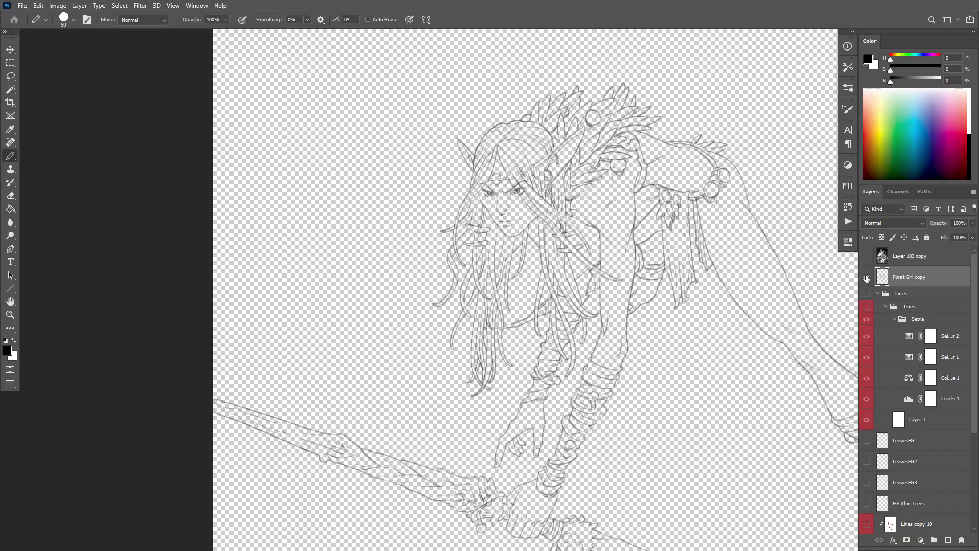
{"action": "key", "text": "ctrl+z"}
{"action": "key", "text": "ctrl+shift+z"}
{"action": "key", "text": "ctrl+z"}
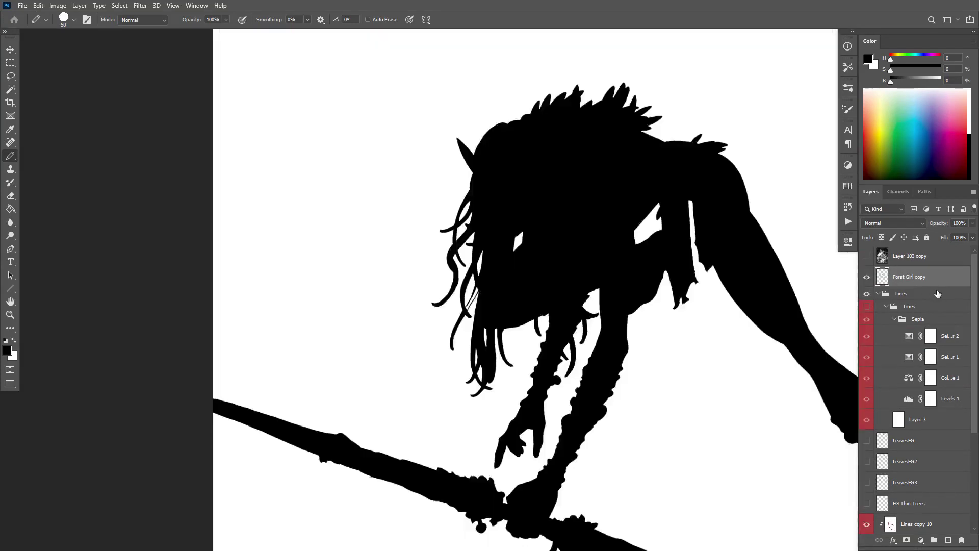
{"action": "key", "text": "ctrl+z"}
{"action": "key", "text": "ctrl+z"}
{"action": "key", "text": "ctrl+z"}
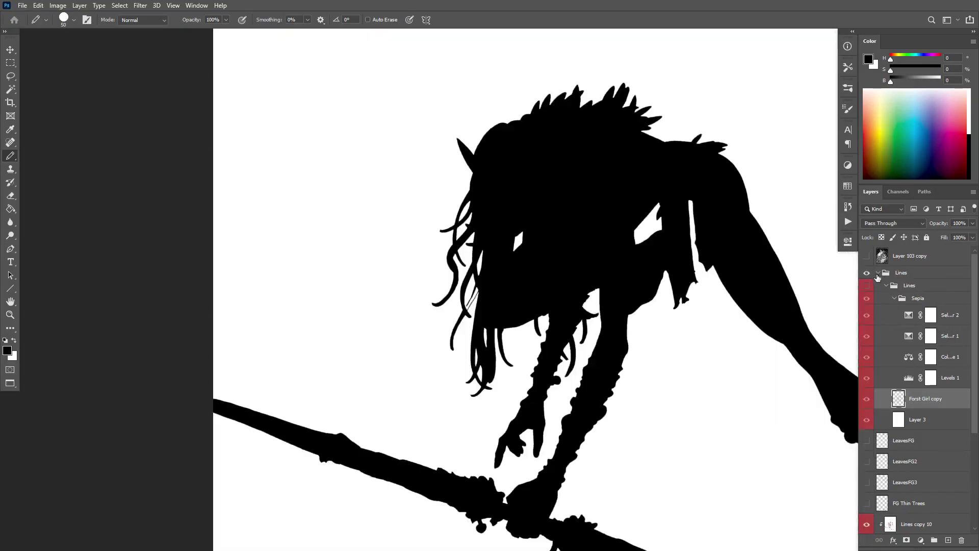
Collapse the outer Lines group and hide it.
{"action": "left_click", "coordinate": [878, 272]}
{"action": "left_click", "coordinate": [867, 272]}
{"action": "left_click", "coordinate": [783, 383], "text": "alt"}
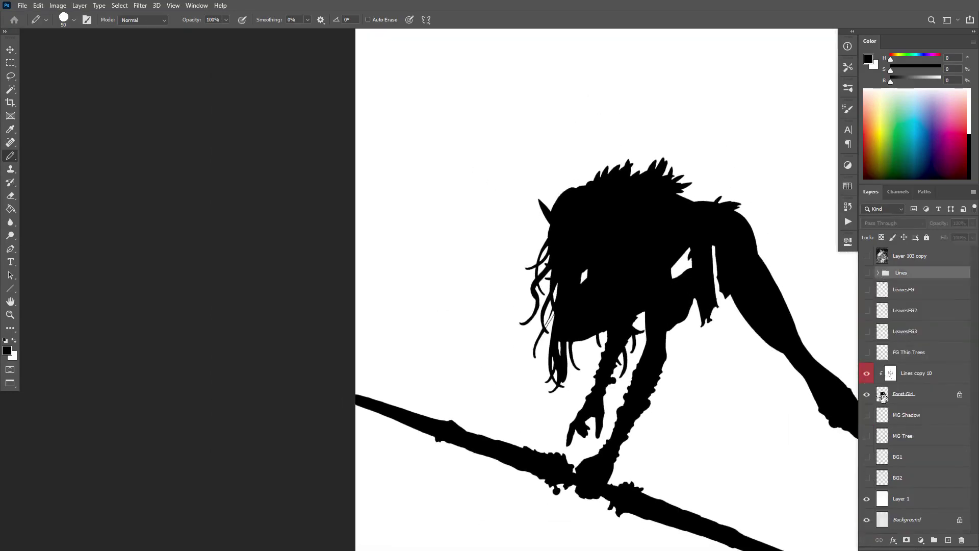
Recolor the transparency-locked Forst Girl silhouette with a neutral grey fill at 61% brightness.
{"action": "left_click", "coordinate": [883, 400]}
{"action": "left_click", "coordinate": [921, 79]}
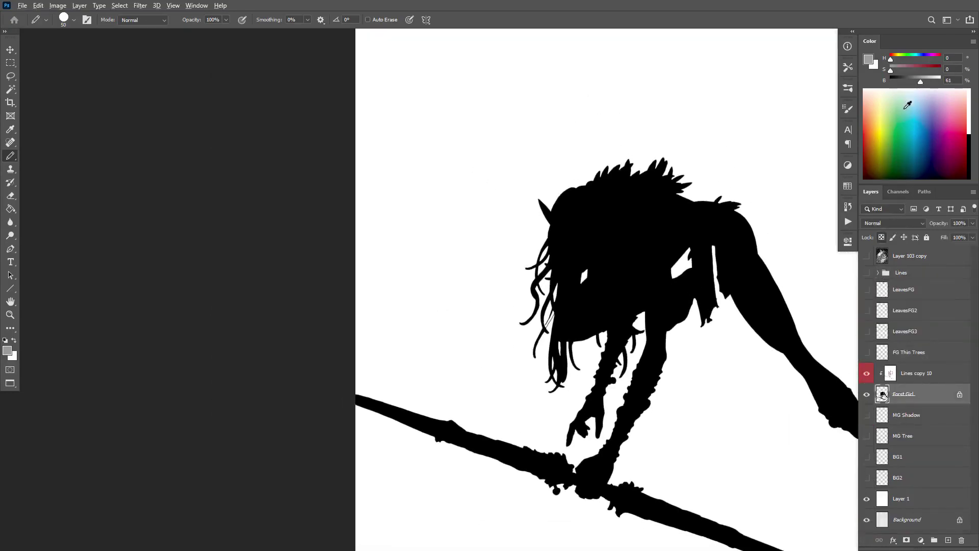
{"action": "key", "text": "alt+BackSpace"}
{"action": "left_click_drag", "start_coordinate": [724, 365], "coordinate": [623, 357]}
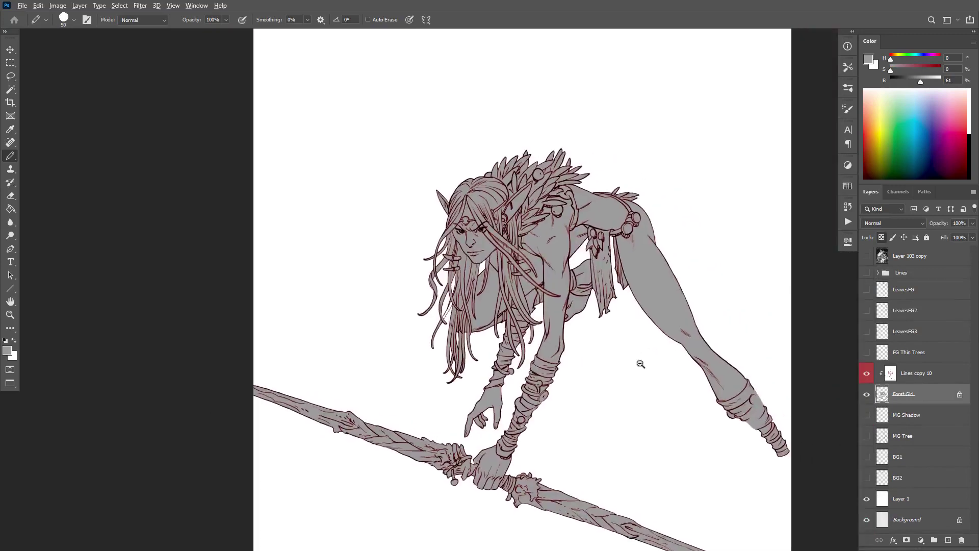
{"action": "left_click", "coordinate": [645, 364], "text": "alt"}
{"action": "left_click_drag", "start_coordinate": [690, 407], "coordinate": [710, 391]}
{"action": "scroll", "coordinate": [625, 334], "scroll_direction": "up", "scroll_amount": 5, "text": "alt"}
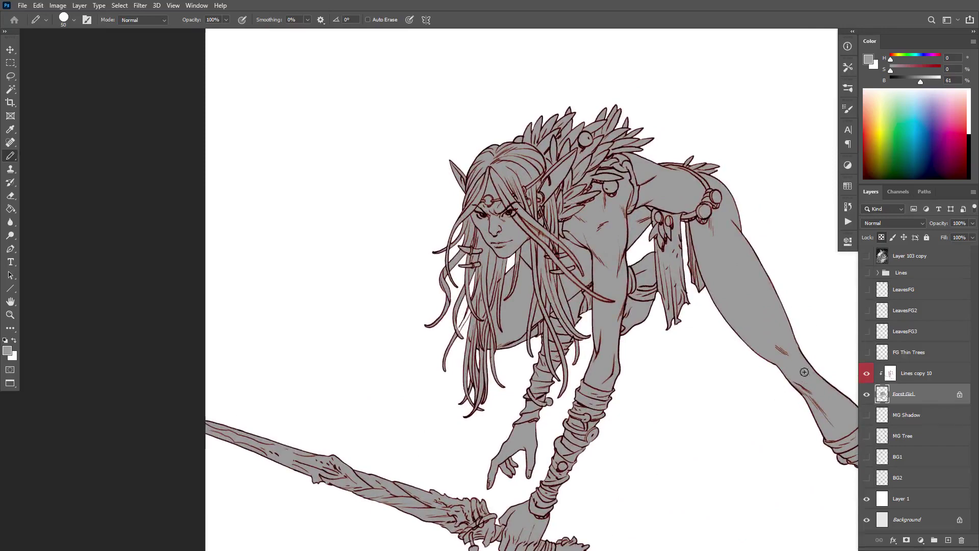
Compare the grey figure with the clipped Lines copy 10 layer hidden and shown.
{"action": "left_click", "coordinate": [867, 377]}
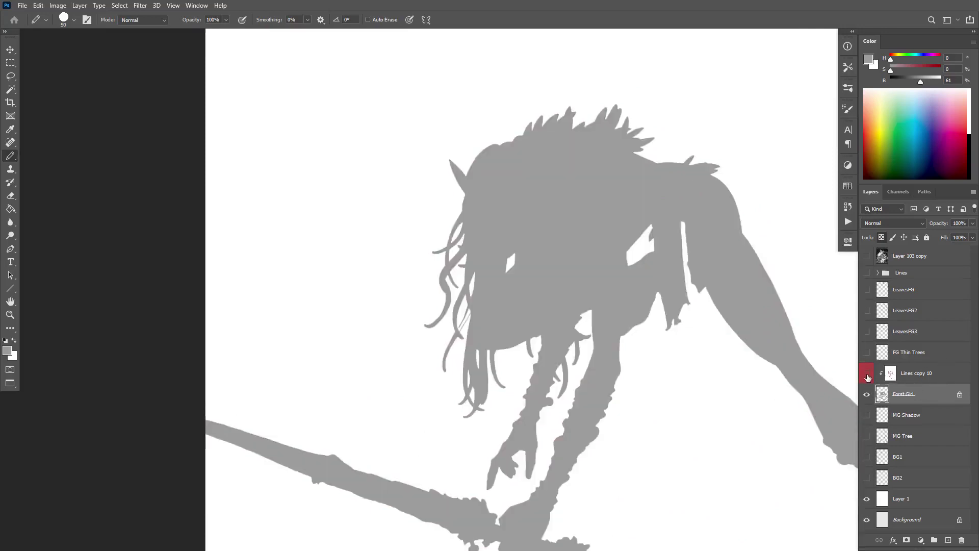
{"action": "left_click", "coordinate": [867, 376]}
{"action": "left_click", "coordinate": [867, 375]}
{"action": "left_click", "coordinate": [867, 376]}
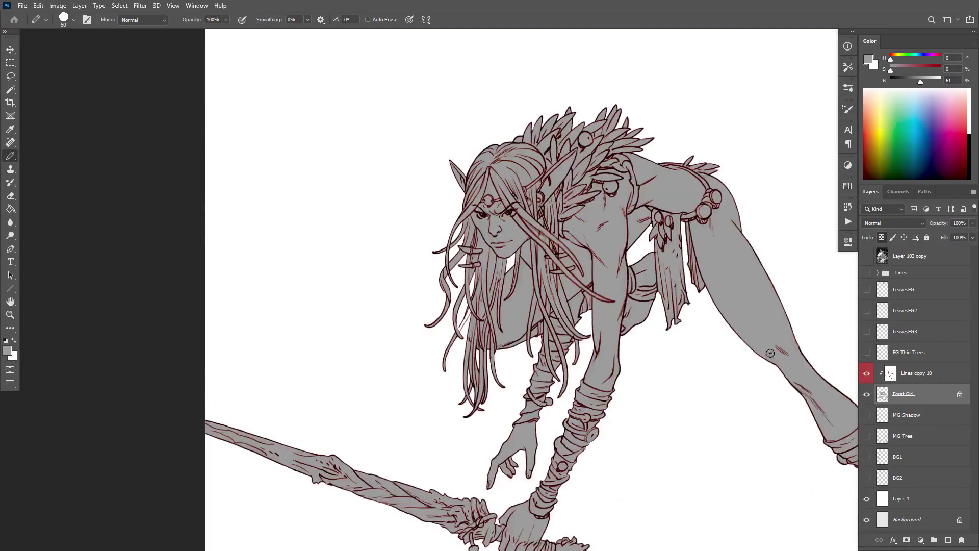
Fill the unfilled thin hair strands beside the figure's chest with grey on the Forst Girl layer.
{"action": "scroll", "coordinate": [454, 328], "scroll_direction": "up", "scroll_amount": 4, "text": "alt"}
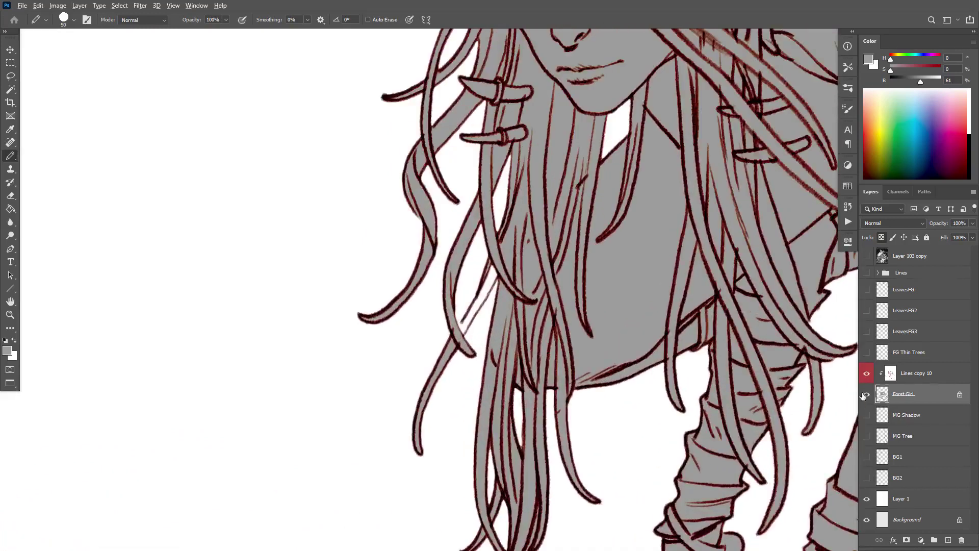
{"action": "left_click", "coordinate": [866, 394], "text": "alt"}
{"action": "key", "text": "ctrl+z"}
{"action": "left_click", "coordinate": [866, 395], "text": "alt"}
{"action": "mouse_move", "coordinate": [501, 252]}
{"action": "left_mouse_down"}
{"action": "mouse_move", "coordinate": [461, 331]}
{"action": "mouse_move", "coordinate": [497, 262]}
{"action": "mouse_move", "coordinate": [461, 328]}
{"action": "left_mouse_up"}
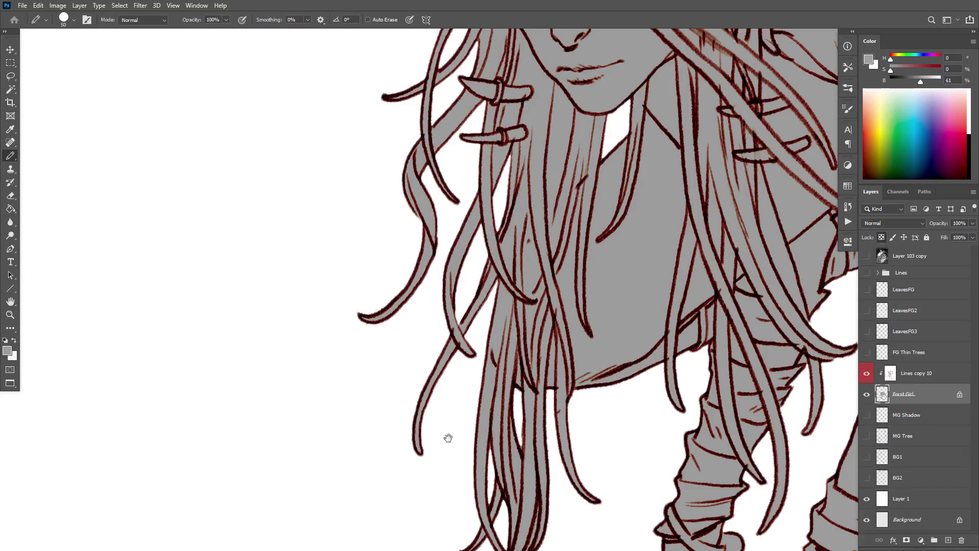
{"action": "left_click", "coordinate": [490, 404], "text": "alt"}
{"action": "left_click_drag", "start_coordinate": [533, 408], "coordinate": [495, 380]}
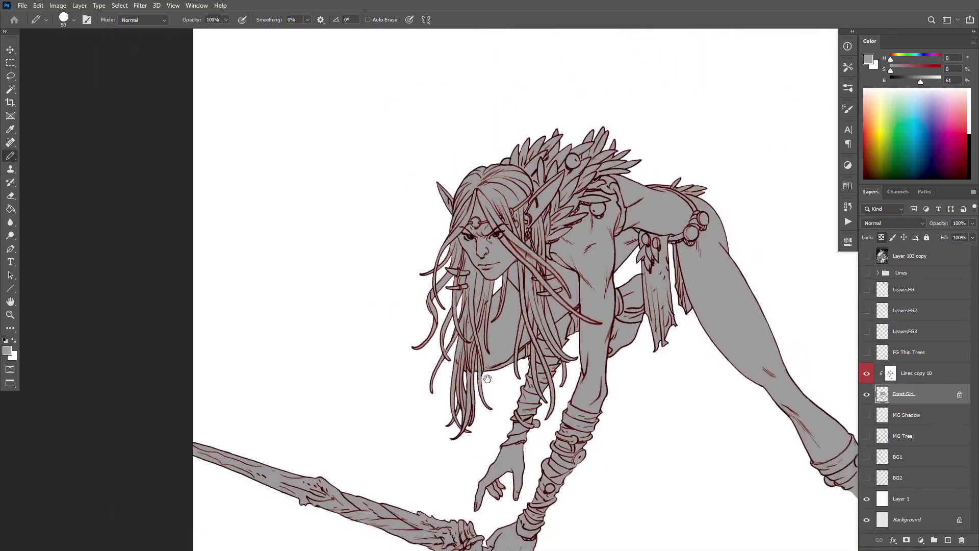
{"action": "left_click", "coordinate": [508, 387], "text": "alt"}
{"action": "scroll", "coordinate": [507, 386], "scroll_direction": "down", "scroll_amount": 3}
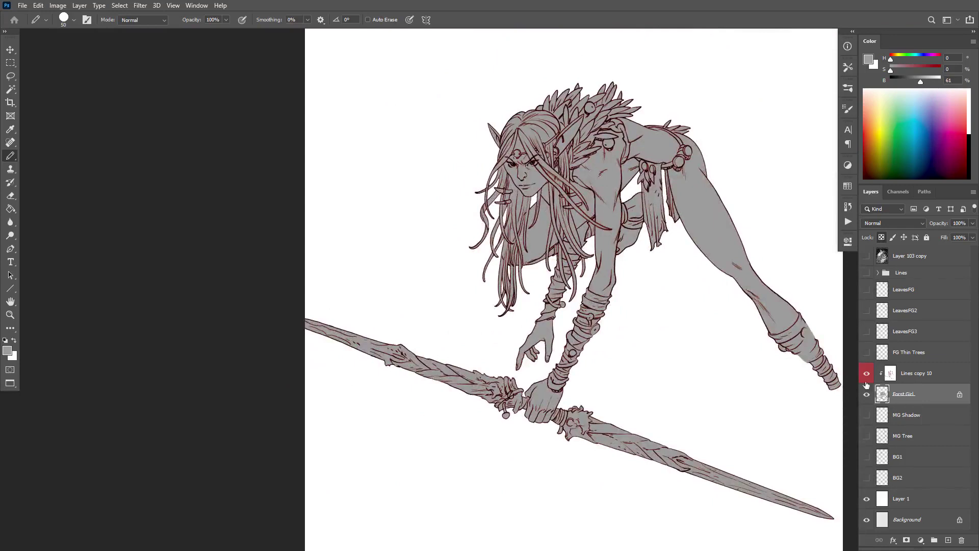
Test-paint a muted red at 49% saturation across the figure's torso and arms on Forst Girl, and undo the strokes.
{"action": "scroll", "coordinate": [706, 281], "scroll_direction": "up", "scroll_amount": 2}
{"action": "left_click", "coordinate": [915, 71]}
{"action": "mouse_move", "coordinate": [587, 134]}
{"action": "left_mouse_down"}
{"action": "mouse_move", "coordinate": [561, 199]}
{"action": "mouse_move", "coordinate": [586, 214]}
{"action": "mouse_move", "coordinate": [607, 111]}
{"action": "left_mouse_up"}
{"action": "left_click_drag", "start_coordinate": [618, 227], "coordinate": [497, 304]}
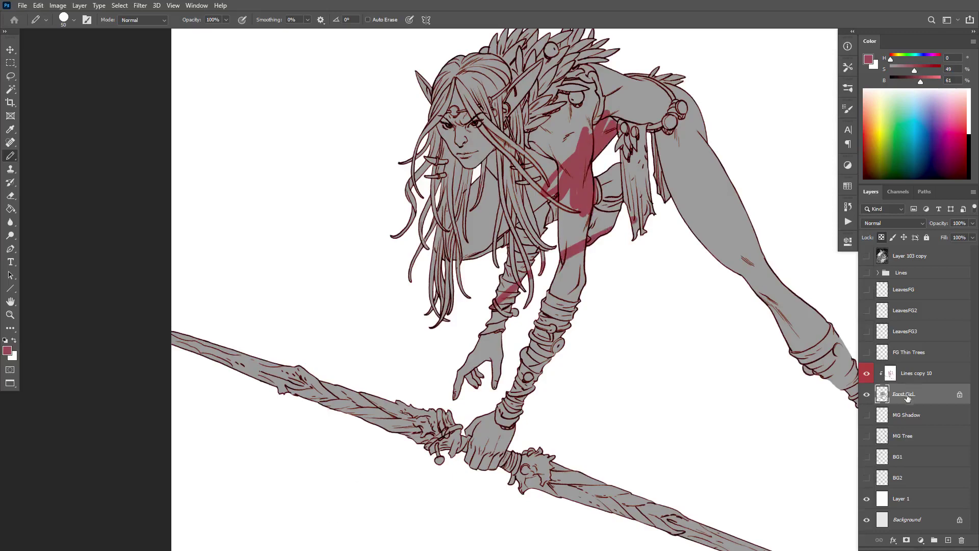
{"action": "left_click", "coordinate": [867, 395], "text": "alt"}
{"action": "left_click", "coordinate": [867, 395], "text": "alt"}
{"action": "key", "text": "ctrl+z"}
{"action": "key", "text": "ctrl+z"}
{"action": "key", "text": "ctrl+z"}
{"action": "key", "text": "ctrl+z"}
{"action": "key", "text": "ctrl+z"}
{"action": "key", "text": "ctrl+z"}
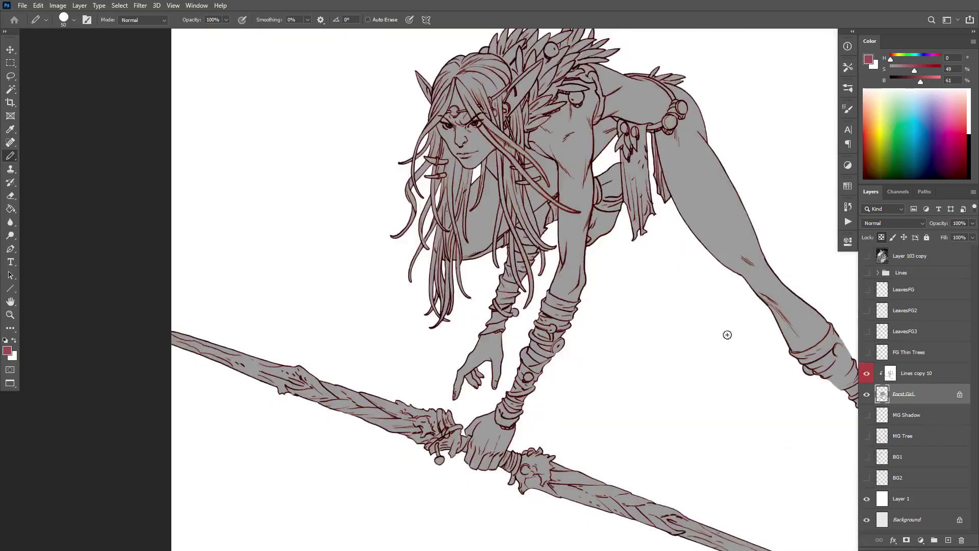
Check the whole figure with the Forst Girl base layer hidden and shown.
{"action": "left_click", "coordinate": [621, 271], "text": "alt"}
{"action": "left_click", "coordinate": [622, 271], "text": "alt"}
{"action": "left_click", "coordinate": [673, 310], "text": "alt"}
{"action": "left_click_drag", "start_coordinate": [723, 347], "coordinate": [712, 382]}
{"action": "scroll", "coordinate": [678, 380], "scroll_direction": "up", "scroll_amount": 2}
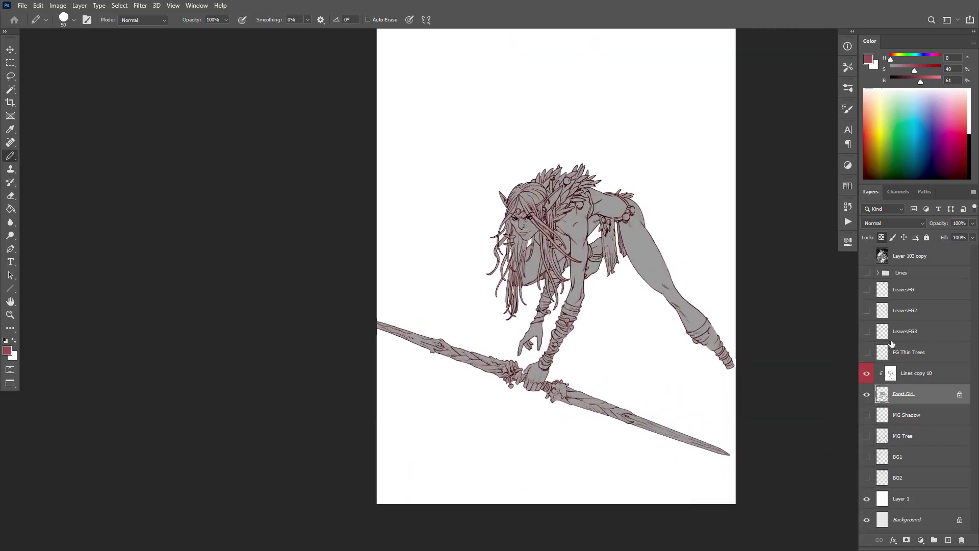
{"action": "left_click", "coordinate": [867, 396]}
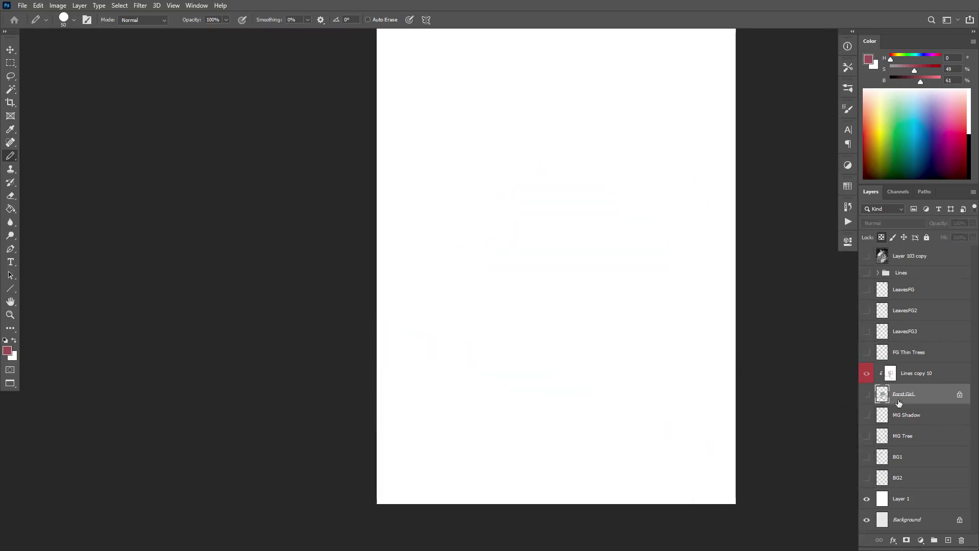
{"action": "left_click", "coordinate": [866, 394]}
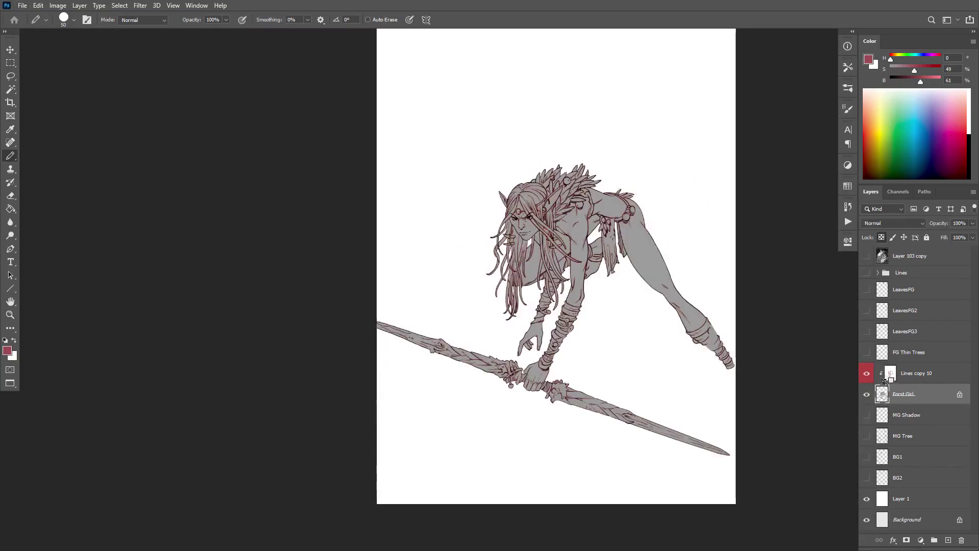
Release Lines copy 10 from its clipping mask, view its lines alone, and clip it back to Forst Girl.
{"action": "left_click", "coordinate": [884, 380], "text": "alt"}
{"action": "left_click", "coordinate": [866, 373], "text": "alt"}
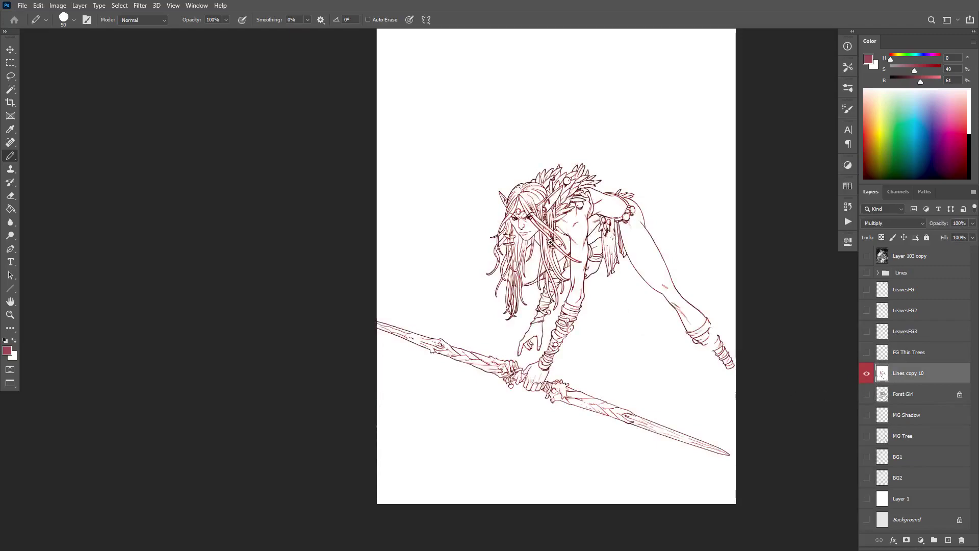
{"action": "scroll", "coordinate": [551, 244], "scroll_direction": "up", "scroll_amount": 10}
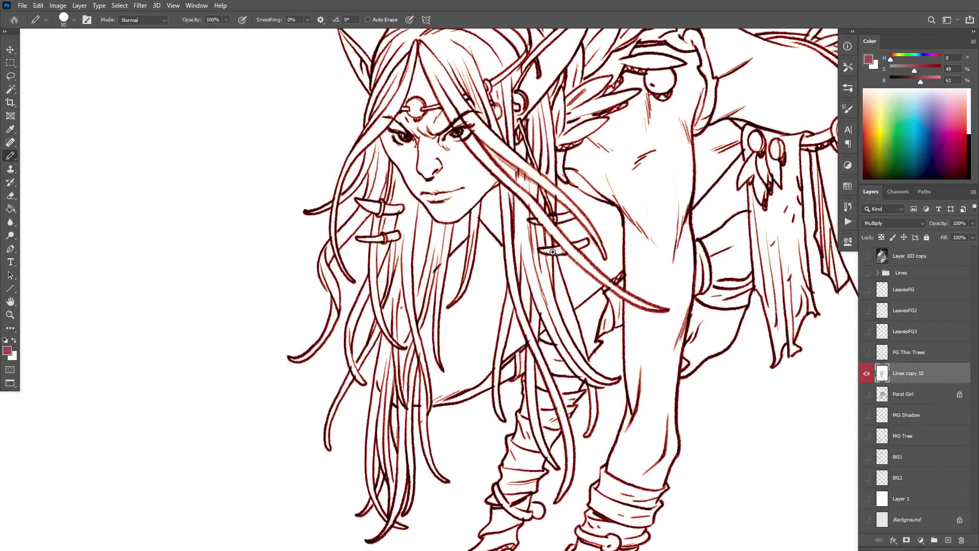
{"action": "scroll", "coordinate": [694, 352], "scroll_direction": "down", "scroll_amount": 3}
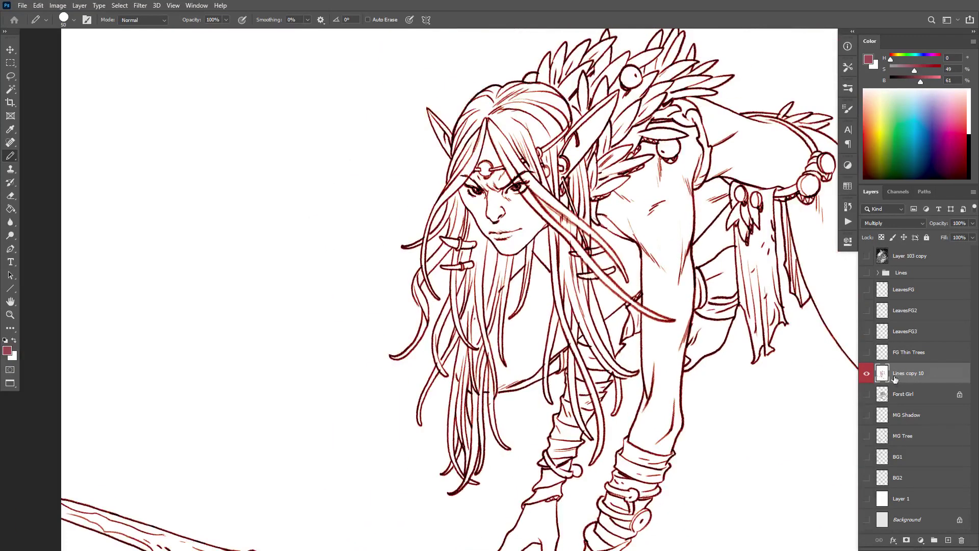
{"action": "left_click", "coordinate": [884, 384], "text": "alt"}
Show the Forst Girl layer on transparency and examine how the clipped lines sit on its grey fill.
{"action": "left_click", "coordinate": [867, 393]}
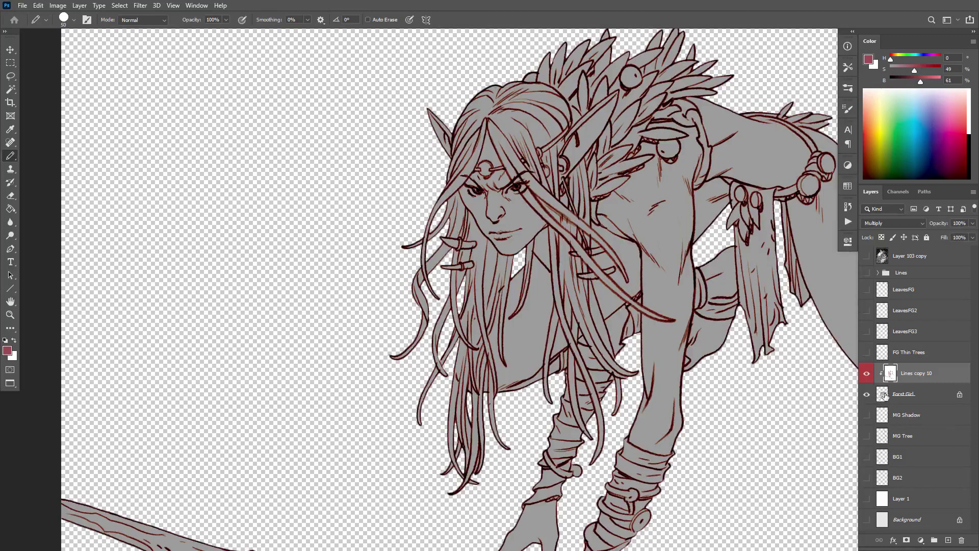
{"action": "left_click", "coordinate": [768, 384], "text": "alt"}
{"action": "left_click_drag", "start_coordinate": [791, 427], "coordinate": [713, 410]}
{"action": "left_click", "coordinate": [773, 377], "text": "ctrl"}
{"action": "left_click", "coordinate": [783, 388], "text": "ctrl+alt"}
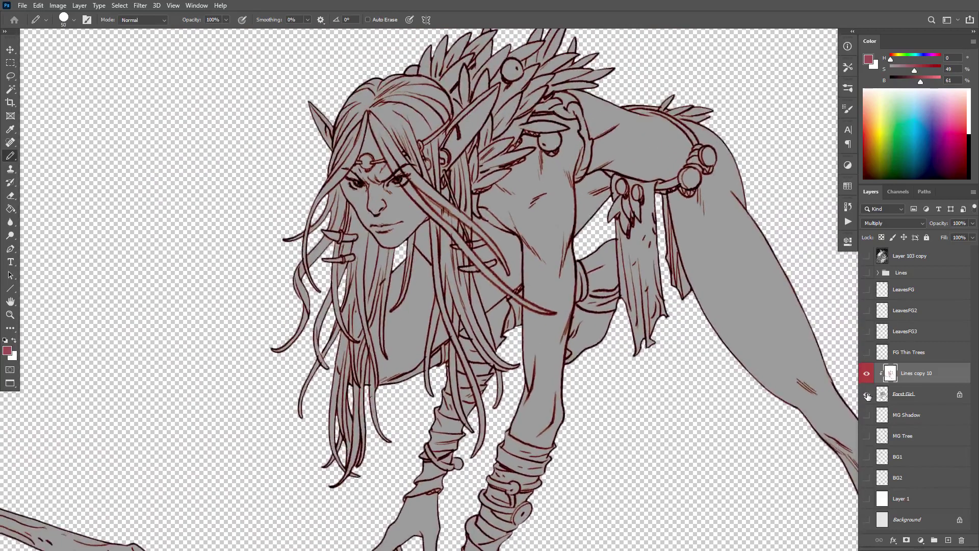
Hide the Forst Girl layer and show the LeavesFG line art over the white Layer 1.
{"action": "left_click", "coordinate": [867, 393]}
{"action": "left_click", "coordinate": [882, 296]}
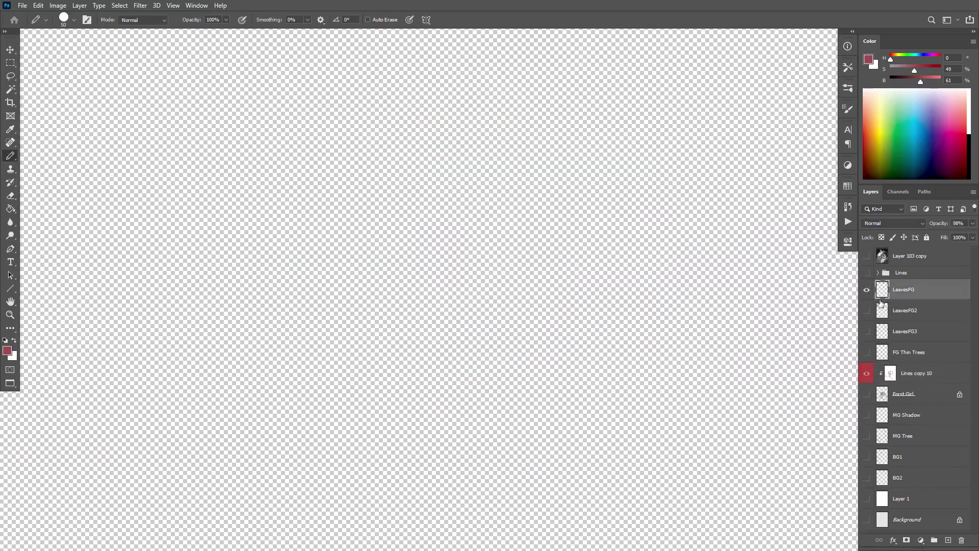
{"action": "left_click", "coordinate": [867, 499]}
{"action": "left_click_drag", "start_coordinate": [633, 313], "coordinate": [844, 315]}
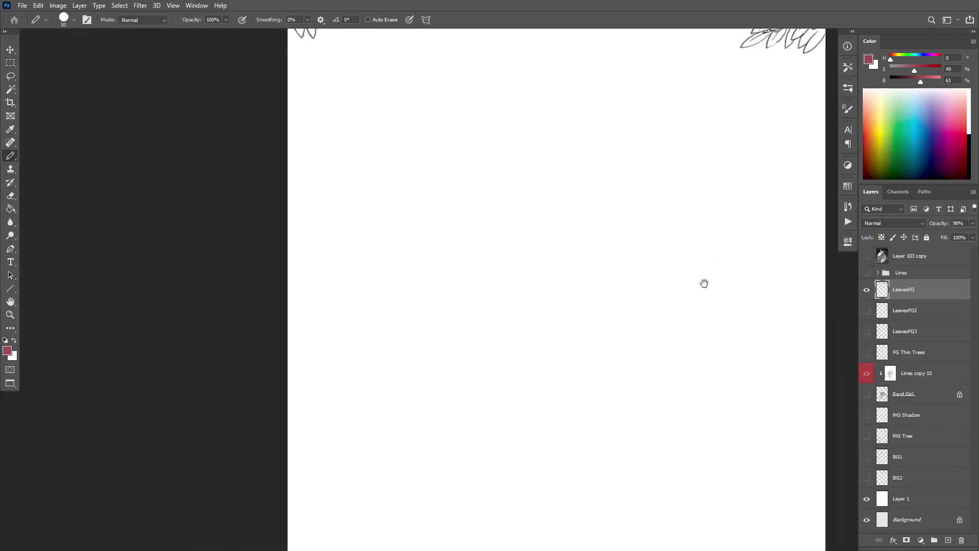
Select the empty white area around the LeavesFG leaf clusters with the Magic Wand at tolerance 10, sampling all layers.
{"action": "left_click_drag", "start_coordinate": [709, 269], "coordinate": [627, 536]}
{"action": "left_click_drag", "start_coordinate": [629, 326], "coordinate": [711, 275]}
{"action": "left_click", "coordinate": [700, 255], "text": "ctrl"}
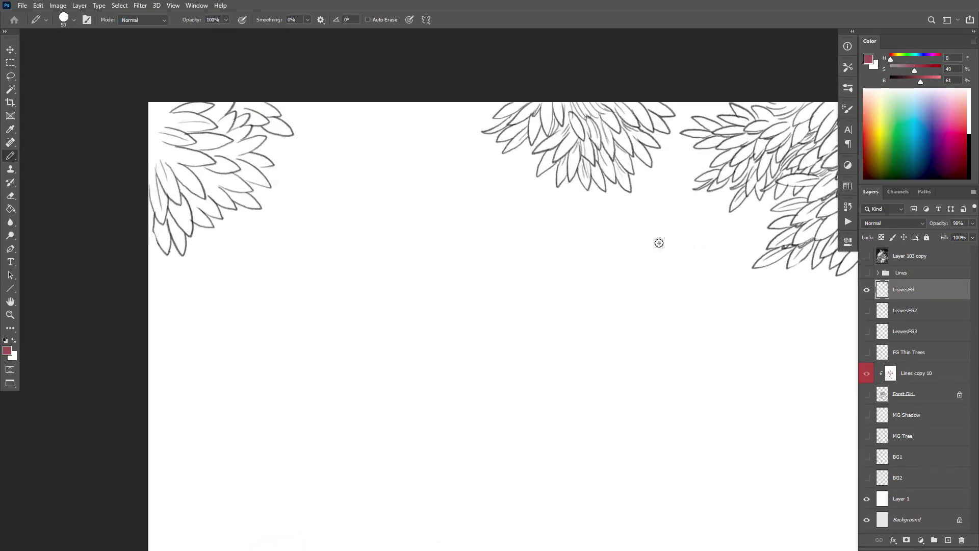
{"action": "key", "text": "w"}
{"action": "left_click", "coordinate": [637, 361]}
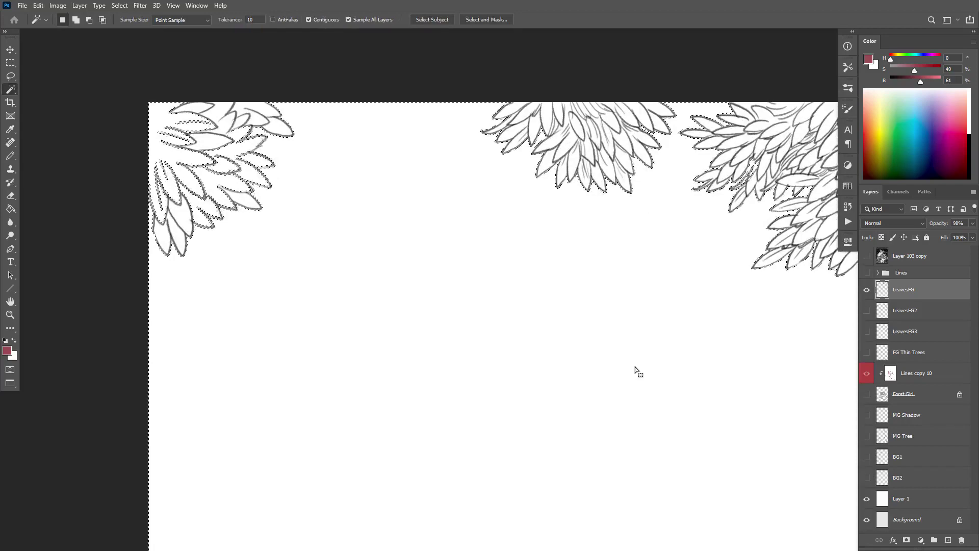
{"action": "left_click_drag", "start_coordinate": [739, 343], "coordinate": [574, 349]}
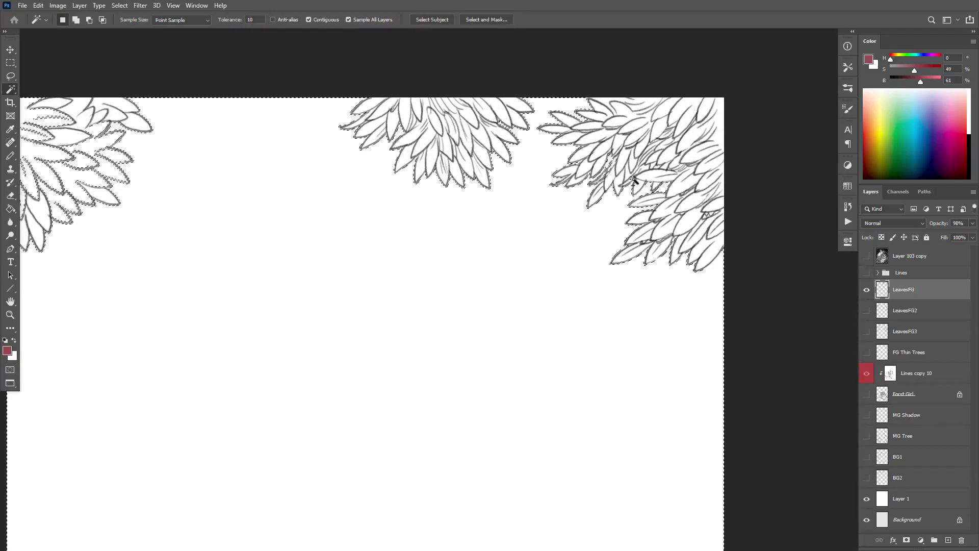
{"action": "left_click", "coordinate": [655, 173], "text": "shift"}
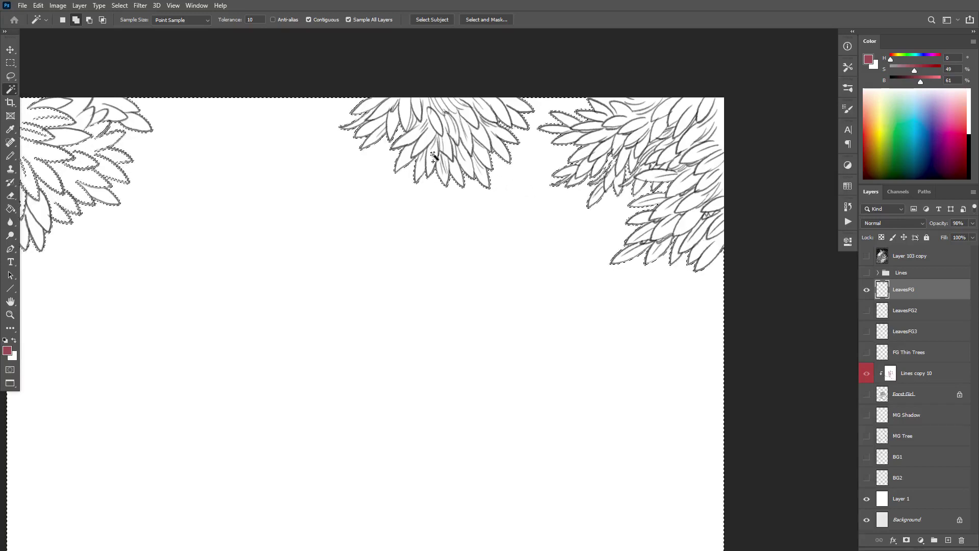
{"action": "left_click_drag", "start_coordinate": [298, 155], "coordinate": [391, 163]}
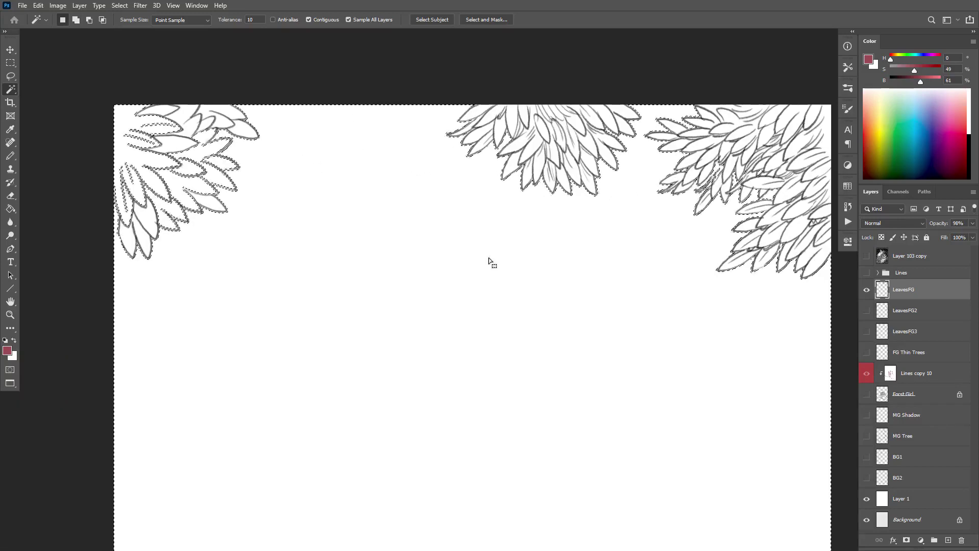
Display the selection as a Quick Mask and check its coverage over the upper-right leaf clusters with the Pencil ready.
{"action": "key", "text": "q"}
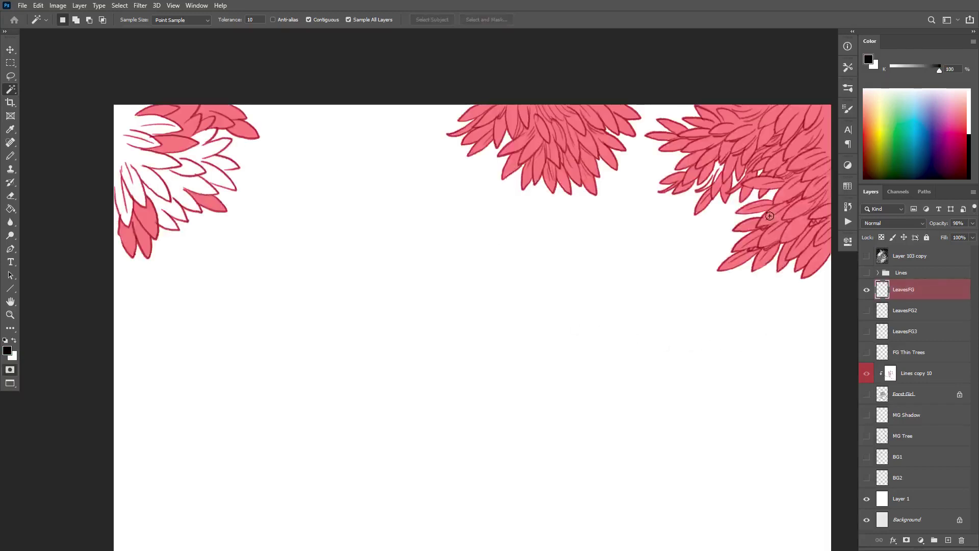
{"action": "key", "text": "b"}
{"action": "scroll", "coordinate": [718, 179], "scroll_direction": "up", "scroll_amount": 3}
{"action": "mouse_move", "coordinate": [684, 201]}
{"action": "left_mouse_down"}
{"action": "mouse_move", "coordinate": [726, 144]}
{"action": "mouse_move", "coordinate": [704, 188]}
{"action": "left_mouse_up"}
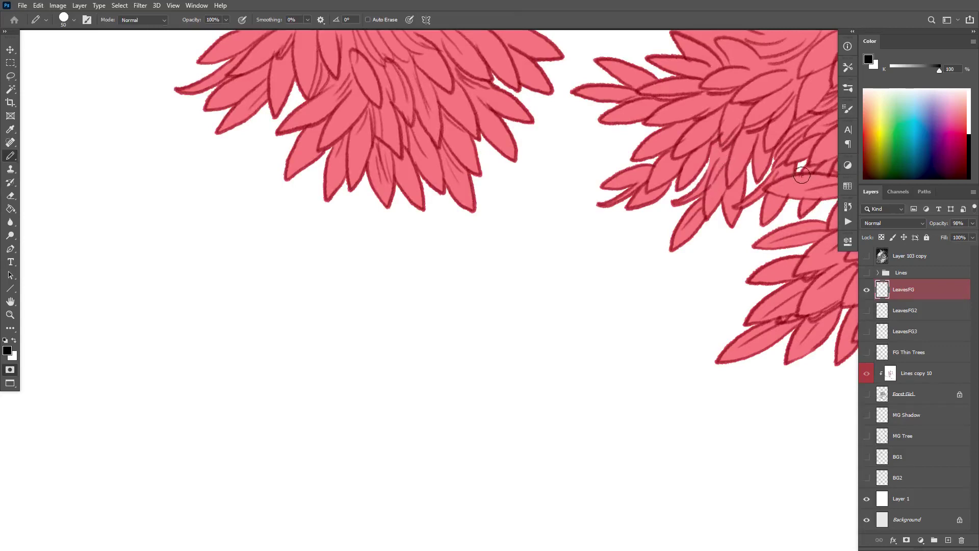
{"action": "left_click_drag", "start_coordinate": [763, 242], "coordinate": [665, 328]}
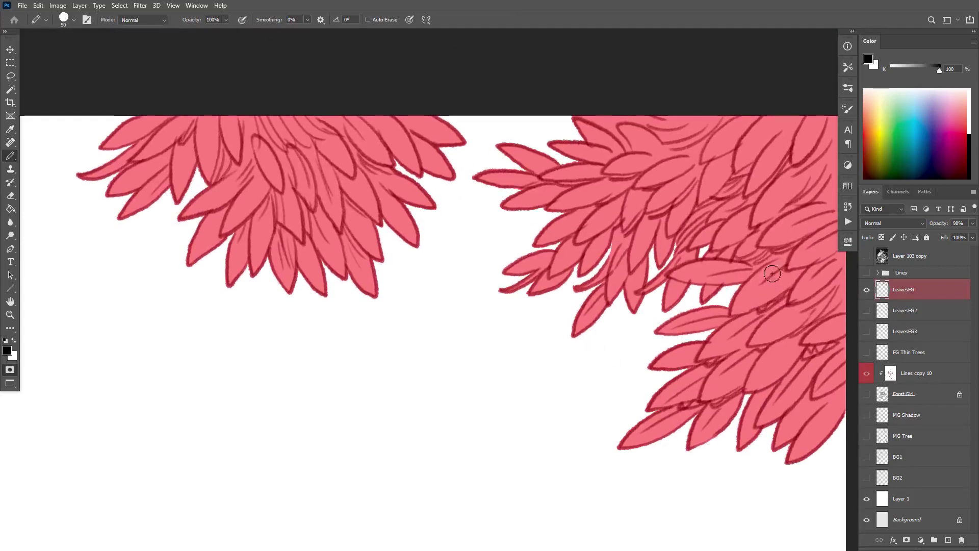
{"action": "left_click_drag", "start_coordinate": [766, 351], "coordinate": [695, 360]}
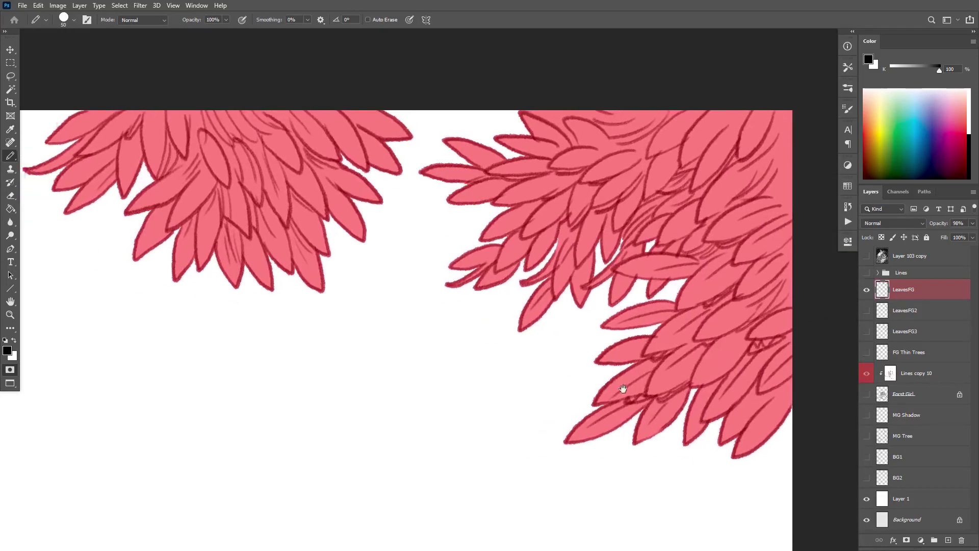
Close the open edges of the upper-left leaf cluster with the Pencil and fill its unmasked leaves with the Paint Bucket.
{"action": "left_click_drag", "start_coordinate": [595, 393], "coordinate": [821, 376]}
{"action": "left_click_drag", "start_coordinate": [185, 214], "coordinate": [664, 282]}
{"action": "left_click_drag", "start_coordinate": [383, 271], "coordinate": [640, 270]}
{"action": "left_click", "coordinate": [480, 333]}
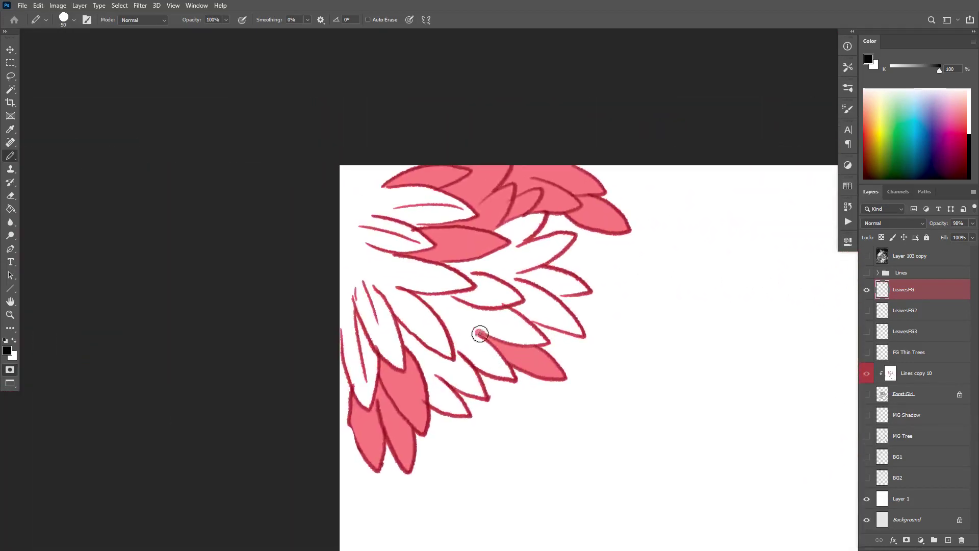
{"action": "left_click_drag", "start_coordinate": [350, 390], "coordinate": [341, 425]}
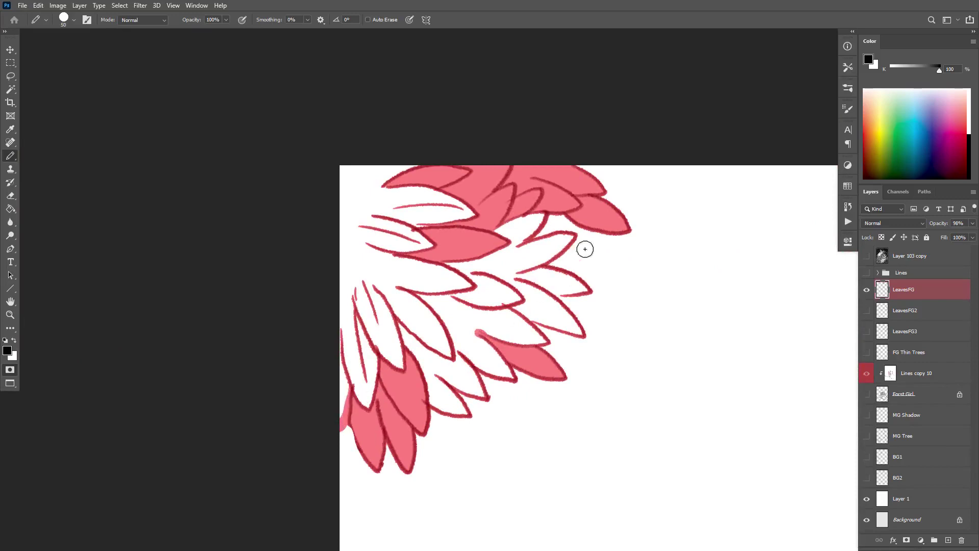
{"action": "key", "text": "g"}
{"action": "left_click", "coordinate": [565, 287]}
{"action": "left_click", "coordinate": [414, 281]}
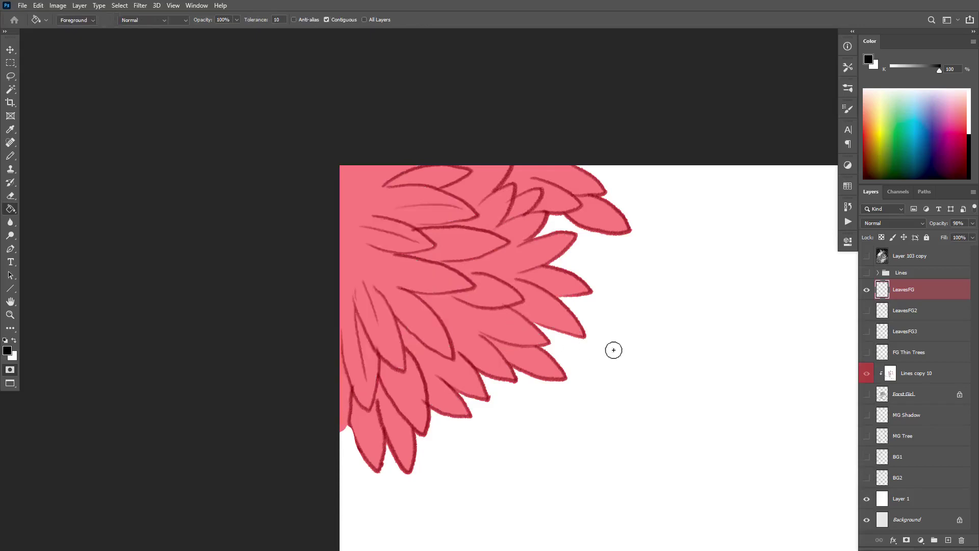
Examine the mask edges around the central and upper-right leaf clusters up close.
{"action": "key", "text": "b"}
{"action": "mouse_move", "coordinate": [709, 343]}
{"action": "left_mouse_down"}
{"action": "mouse_move", "coordinate": [530, 343]}
{"action": "mouse_move", "coordinate": [603, 349]}
{"action": "mouse_move", "coordinate": [648, 389]}
{"action": "mouse_move", "coordinate": [485, 363]}
{"action": "left_mouse_up"}
{"action": "scroll", "coordinate": [663, 320], "scroll_direction": "up", "scroll_amount": 1}
{"action": "left_click", "coordinate": [580, 390], "text": "alt"}
{"action": "left_click_drag", "start_coordinate": [537, 416], "coordinate": [606, 400]}
{"action": "left_click", "coordinate": [616, 331], "text": "ctrl"}
{"action": "left_click", "coordinate": [616, 331], "text": "ctrl"}
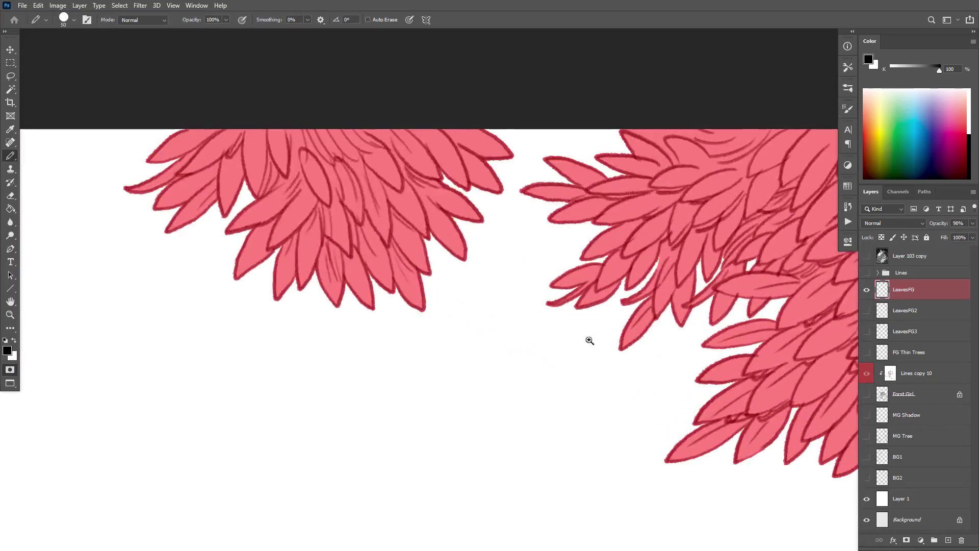
{"action": "scroll", "coordinate": [598, 339], "scroll_direction": "up", "scroll_amount": 3}
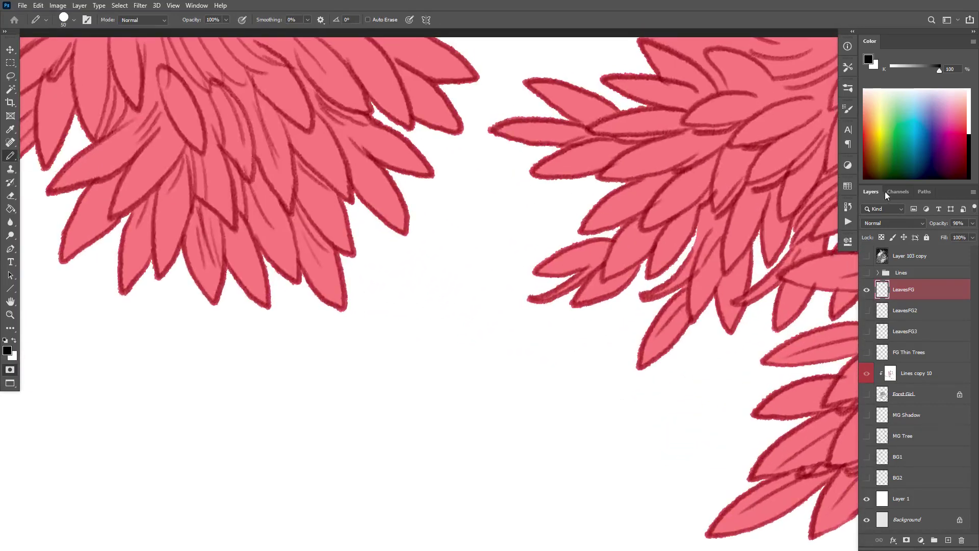
Review the recorded commands of the "Make Shape From Selection +Add lines to stack" action.
{"action": "left_click", "coordinate": [848, 222]}
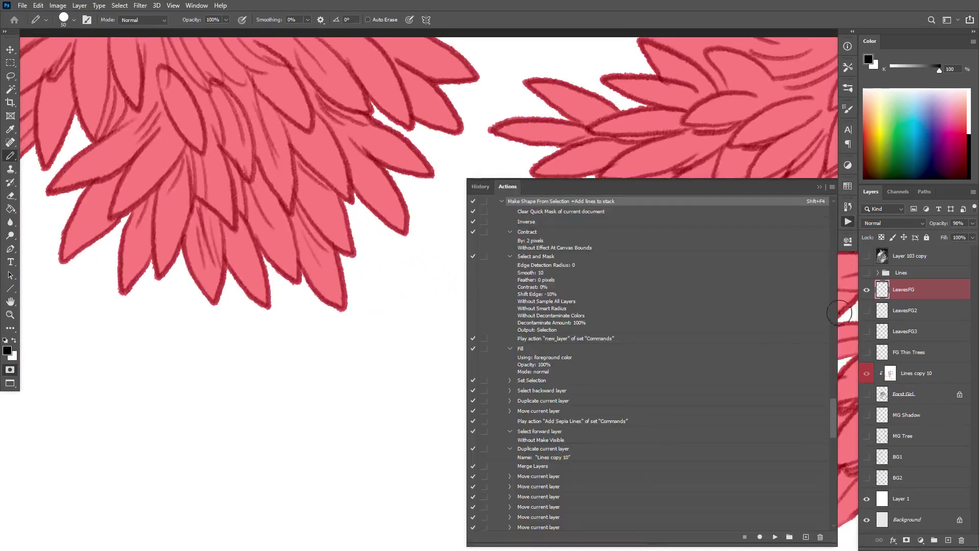
{"action": "scroll", "coordinate": [833, 413], "scroll_direction": "up", "scroll_amount": 6}
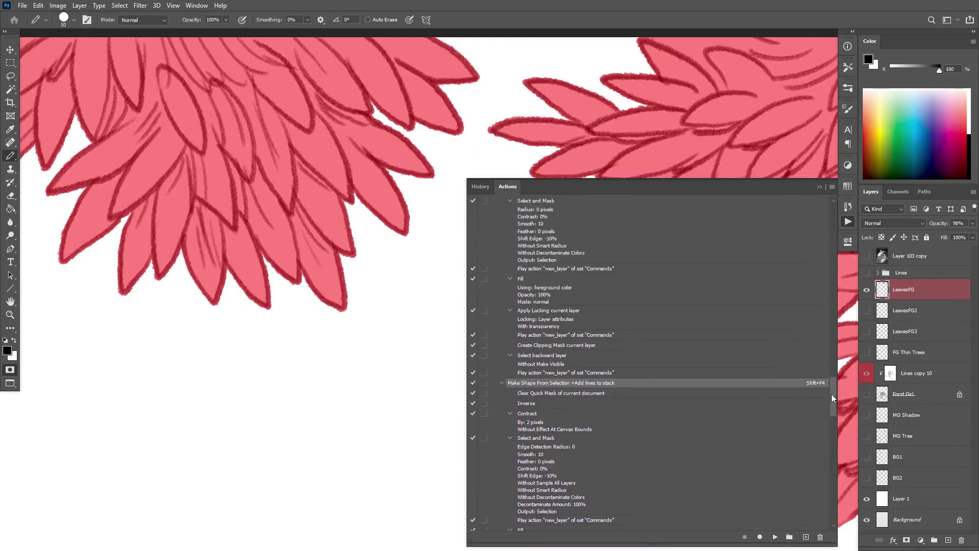
{"action": "left_click_drag", "start_coordinate": [832, 400], "coordinate": [831, 399]}
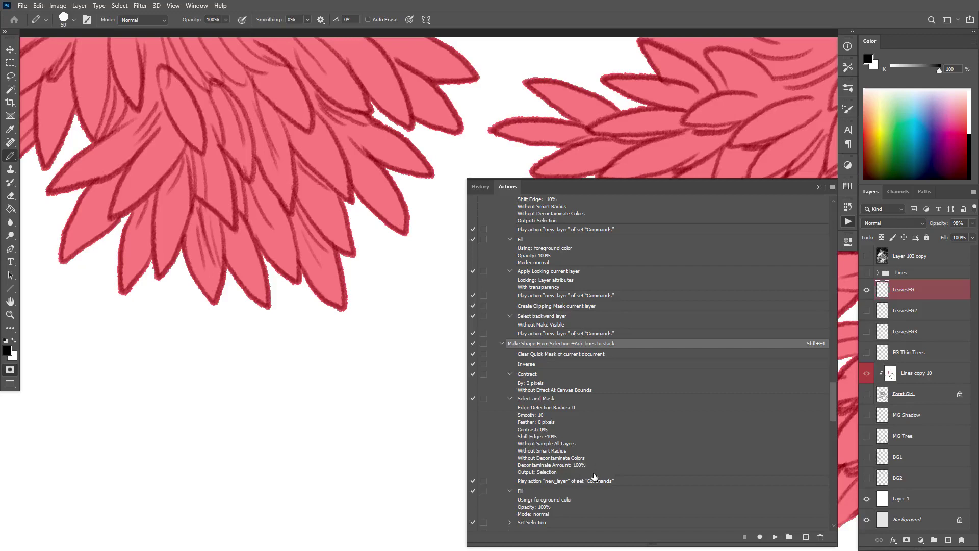
{"action": "left_click", "coordinate": [491, 19]}
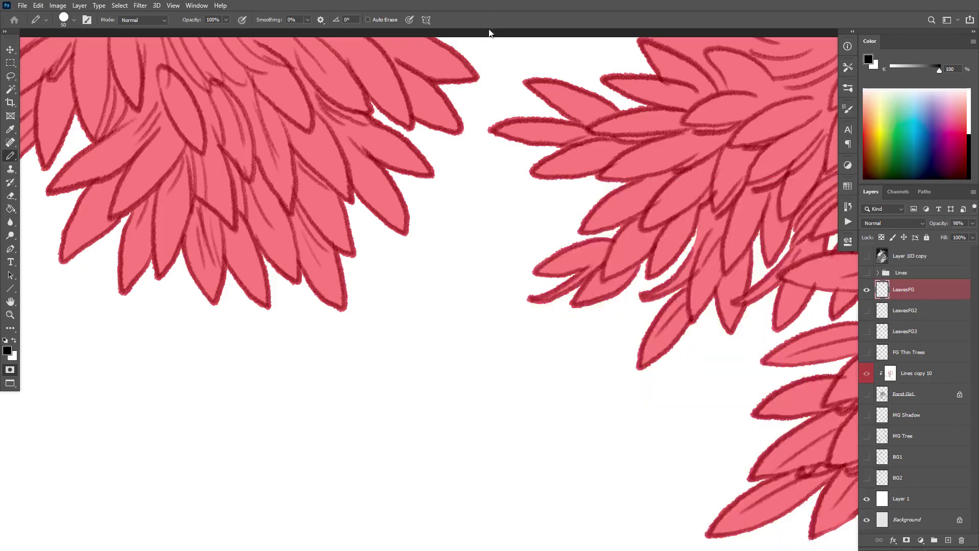
{"action": "left_click_drag", "start_coordinate": [512, 344], "coordinate": [544, 382]}
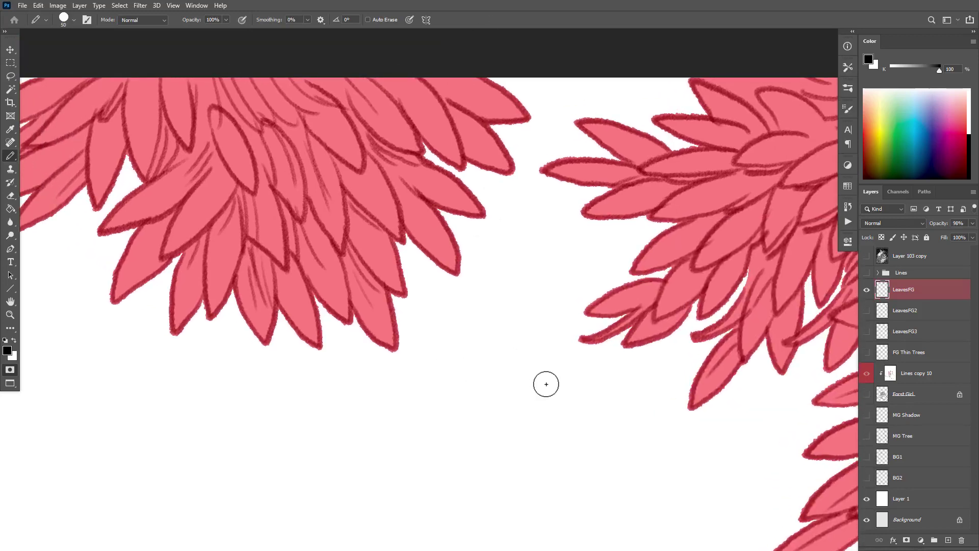
{"action": "key", "text": "q"}
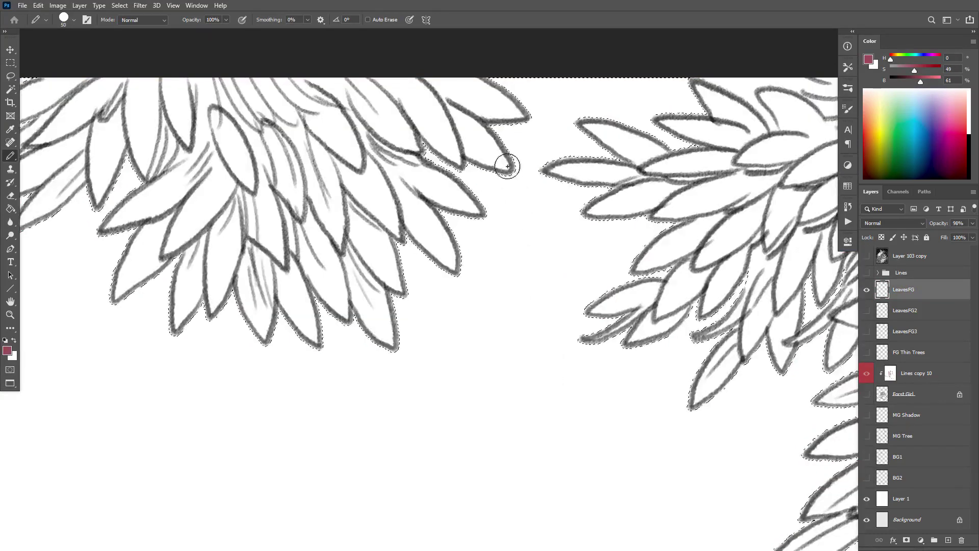
{"action": "left_click", "coordinate": [140, 5]}
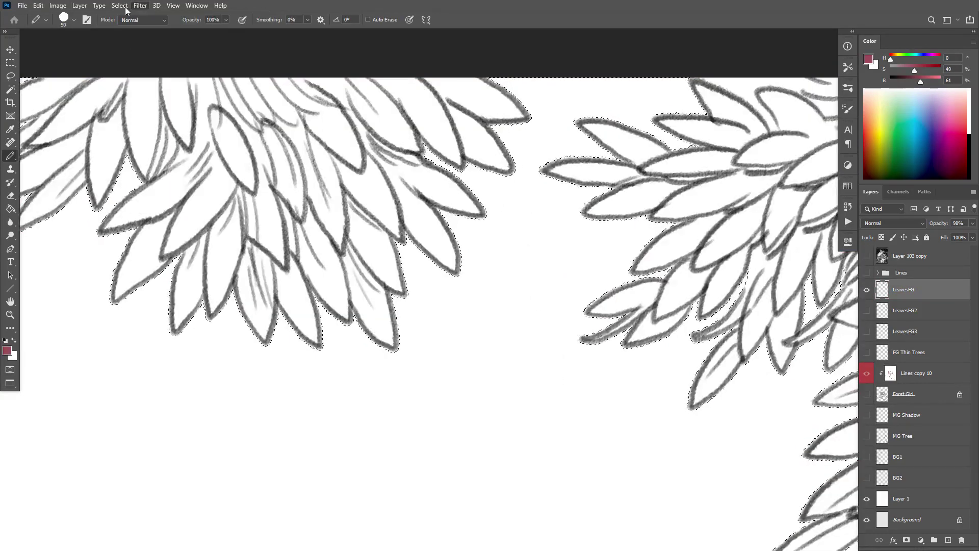
{"action": "mouse_move", "coordinate": [122, 7]}
{"action": "mouse_move", "coordinate": [153, 149]}
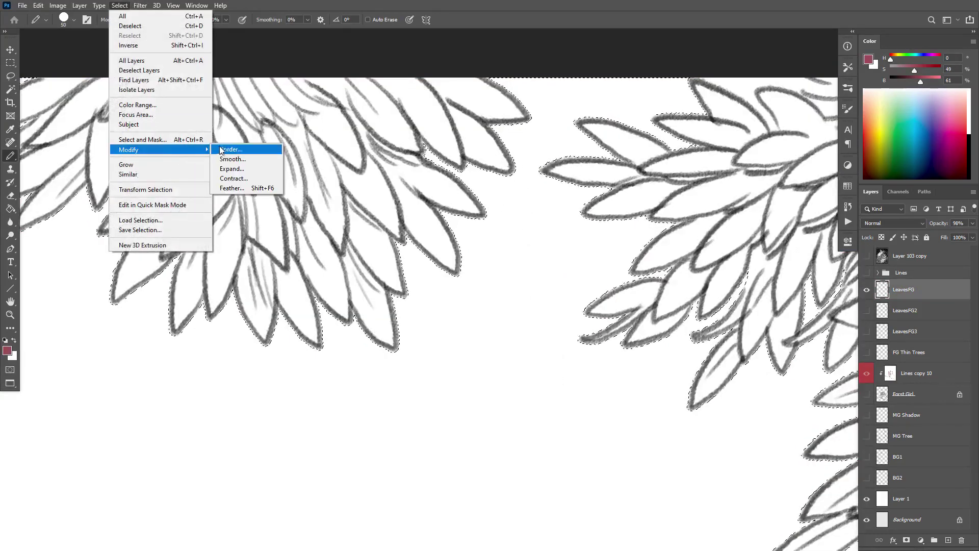
{"action": "left_click", "coordinate": [258, 182]}
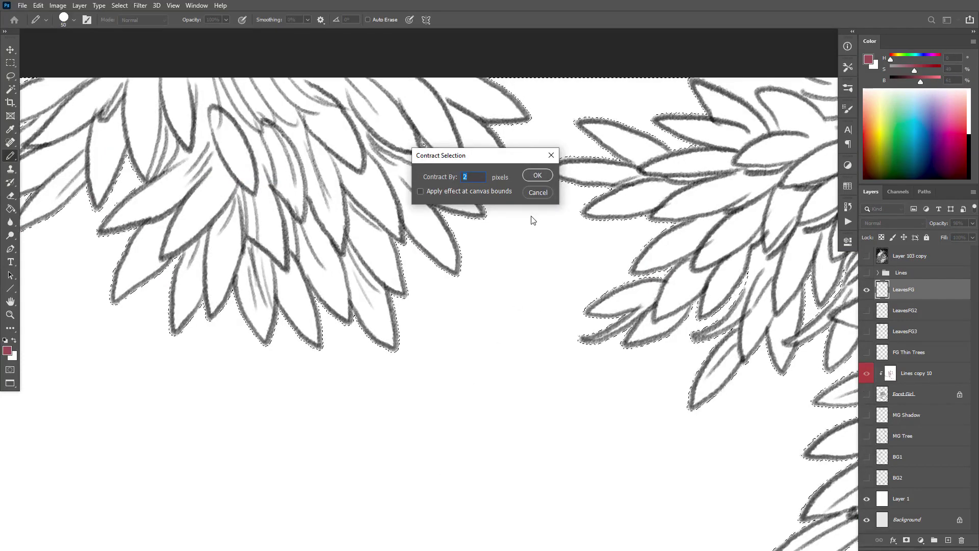
{"action": "left_click", "coordinate": [538, 193]}
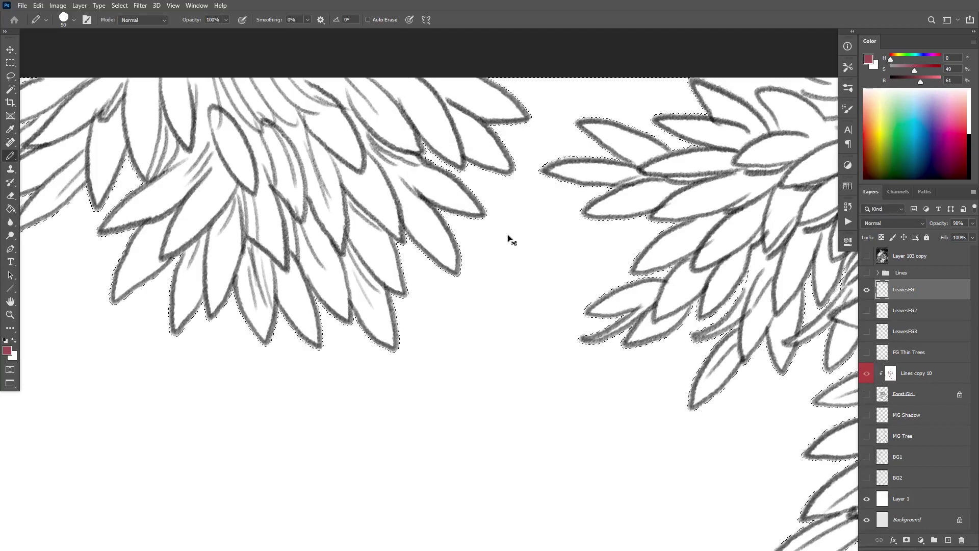
Compare the Quick Mask with its selection outline, leave the mask, and invert the selection to cover the leaf clusters.
{"action": "key", "text": "q"}
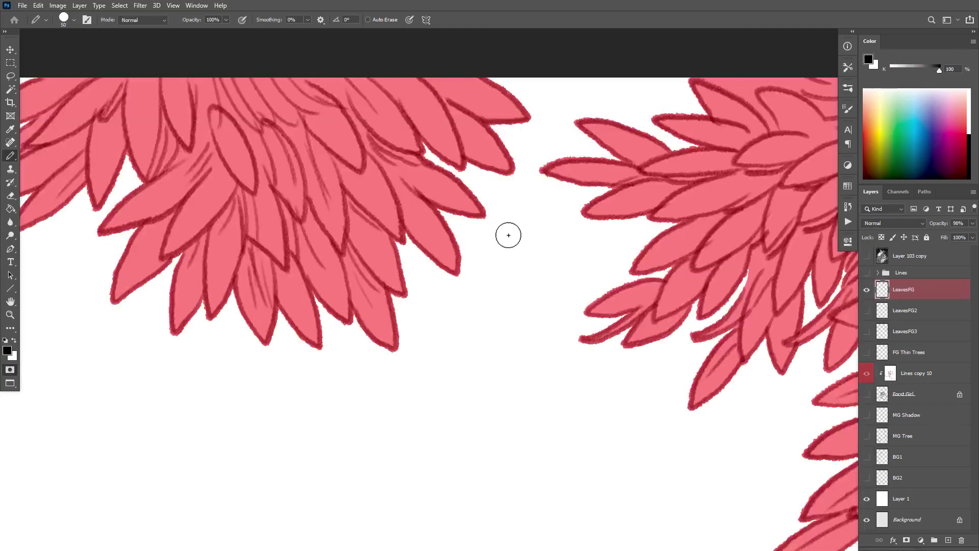
{"action": "key", "text": "q"}
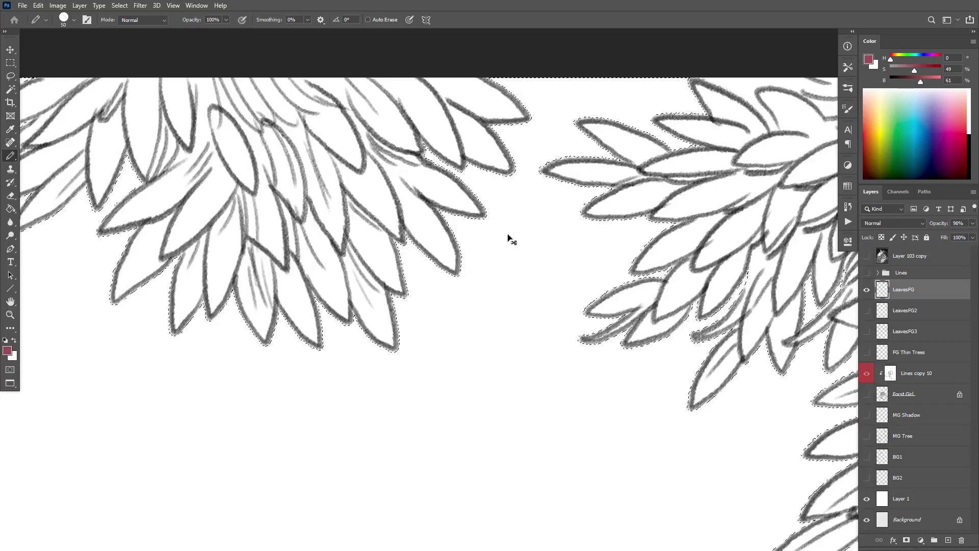
{"action": "key", "text": "q"}
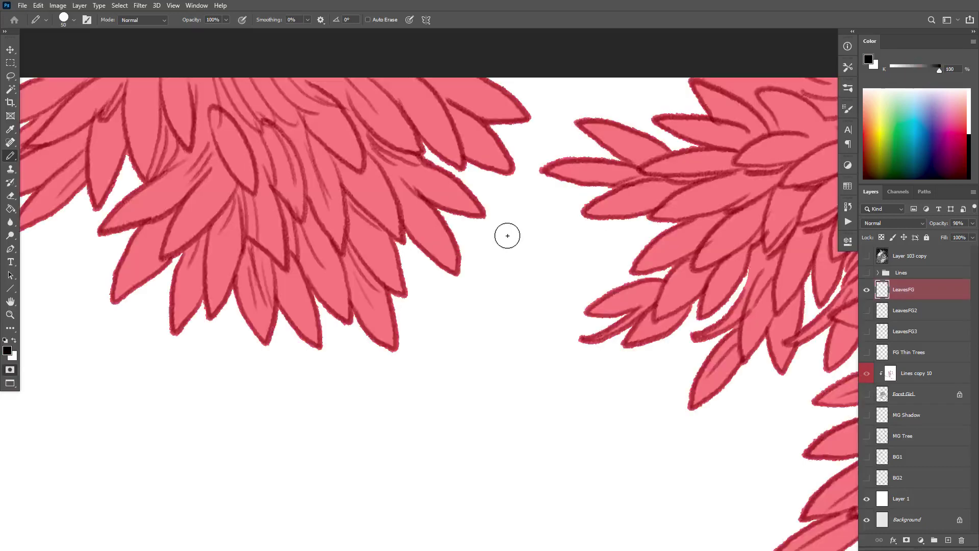
{"action": "key", "text": "q"}
{"action": "left_click_drag", "start_coordinate": [470, 292], "coordinate": [465, 270]}
{"action": "left_click", "coordinate": [466, 271]}
{"action": "left_click", "coordinate": [119, 5]}
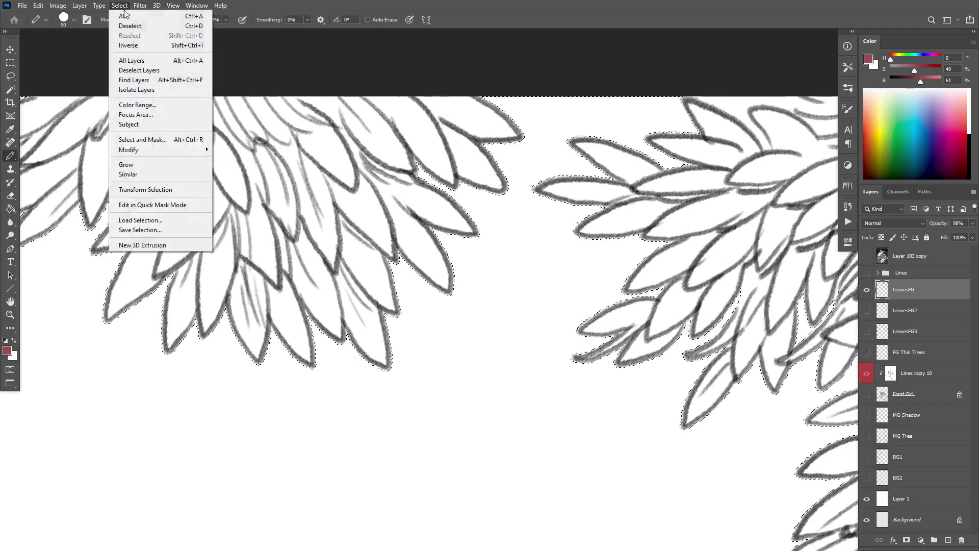
{"action": "left_click", "coordinate": [174, 44]}
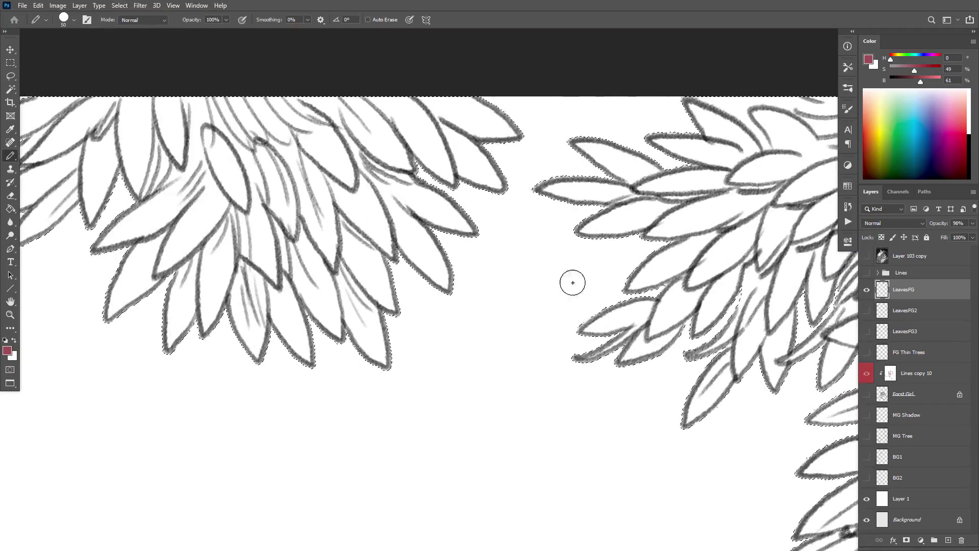
View the inverted selection as a Quick Mask and examine the unmasked leaves and their edges.
{"action": "key", "text": "q"}
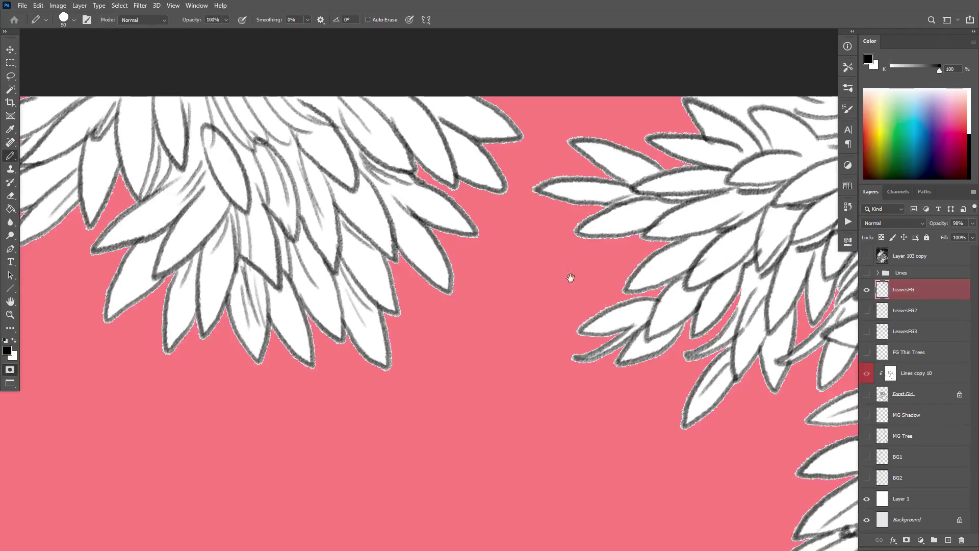
{"action": "left_click_drag", "start_coordinate": [570, 280], "coordinate": [557, 251]}
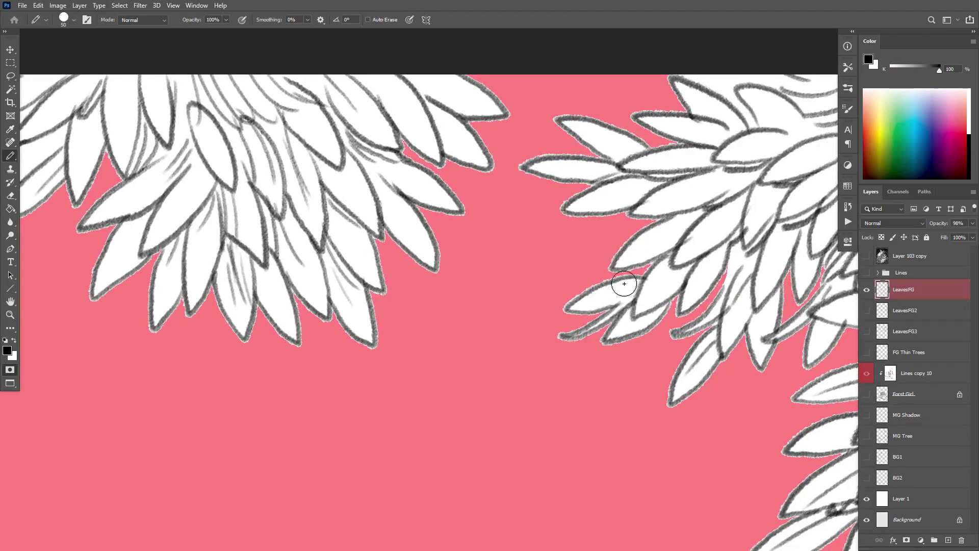
{"action": "left_click_drag", "start_coordinate": [651, 325], "coordinate": [642, 407]}
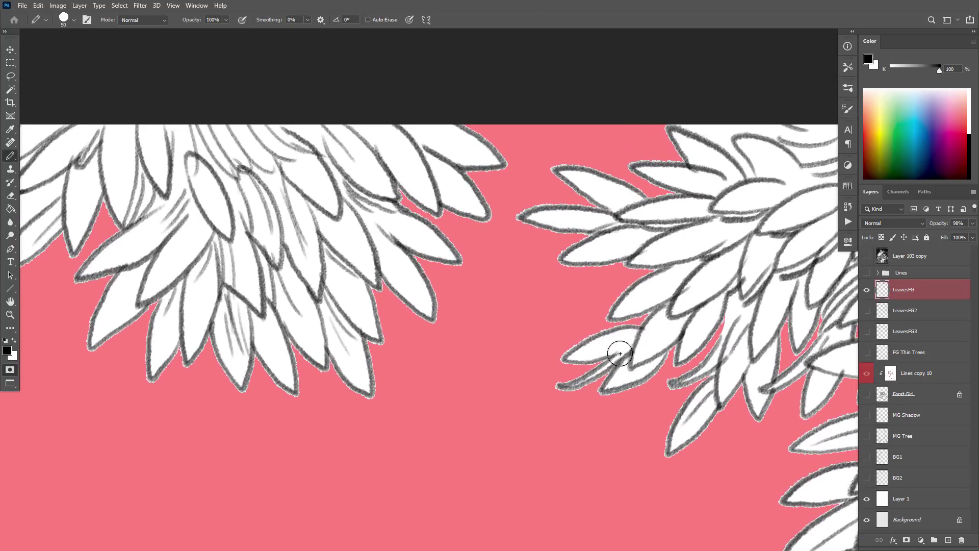
Leave the Quick Mask and contract the leaf selection by 2 pixels without applying the effect at canvas bounds.
{"action": "key", "text": "q"}
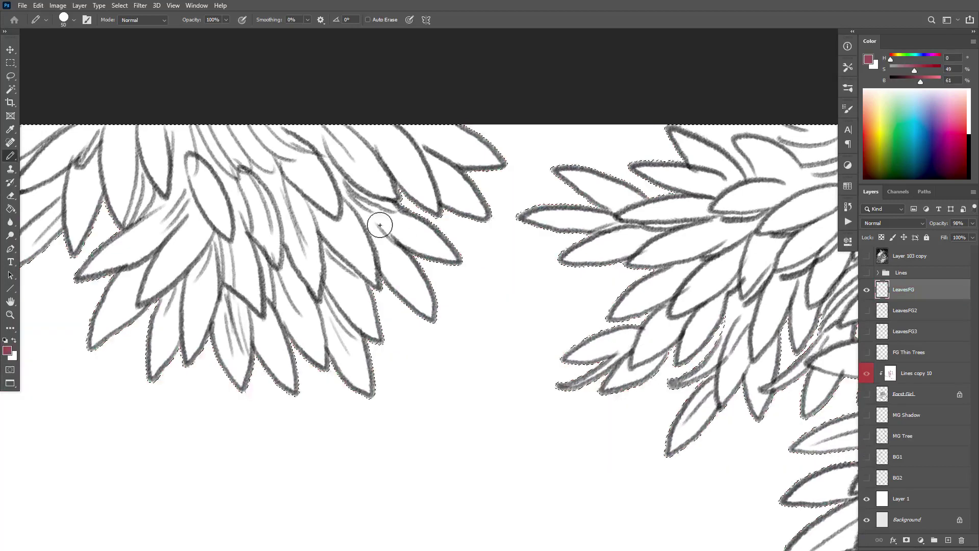
{"action": "left_click", "coordinate": [120, 6]}
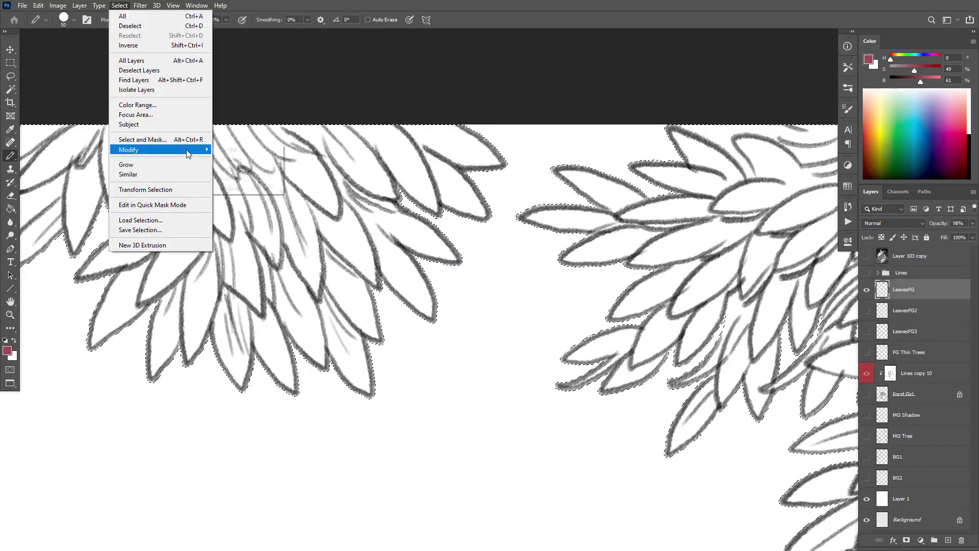
{"action": "mouse_move", "coordinate": [209, 153]}
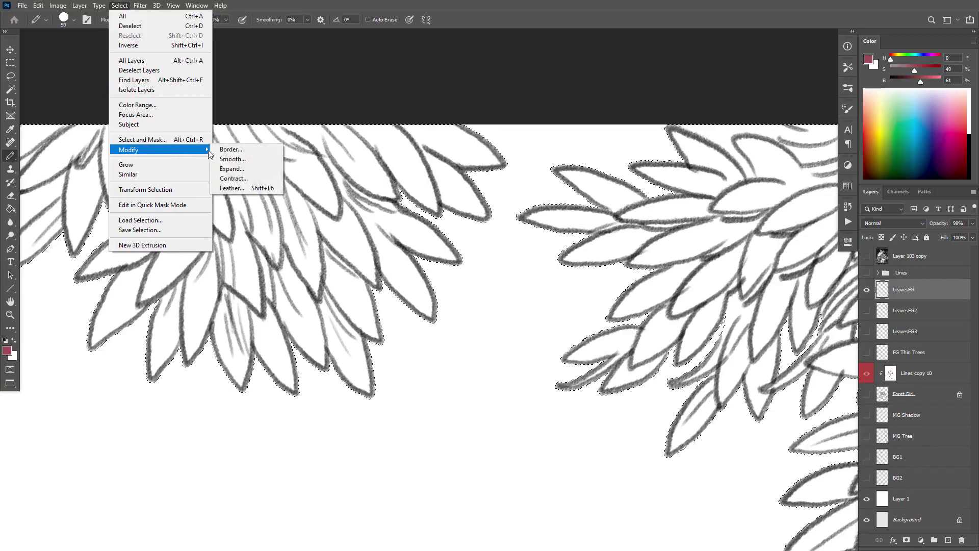
{"action": "left_click", "coordinate": [253, 178]}
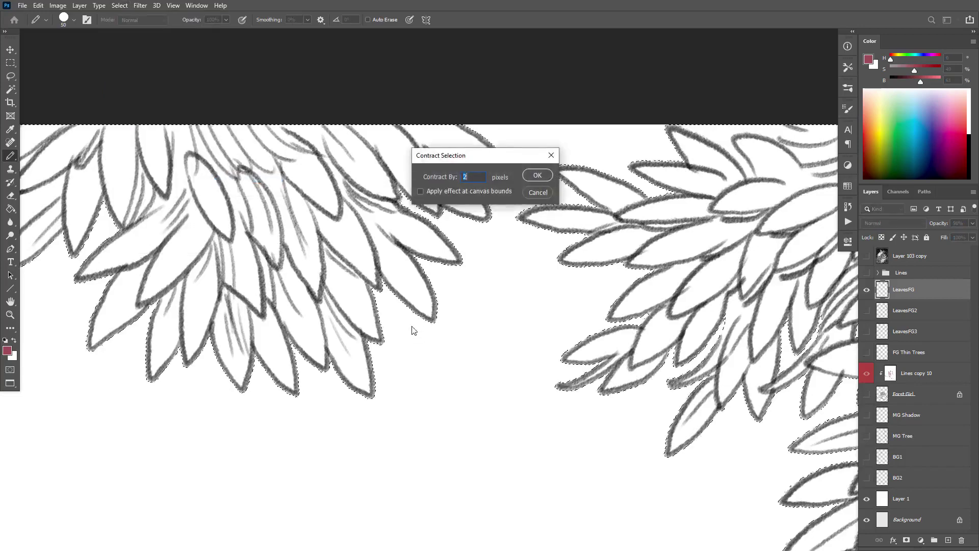
{"action": "left_click", "coordinate": [540, 177]}
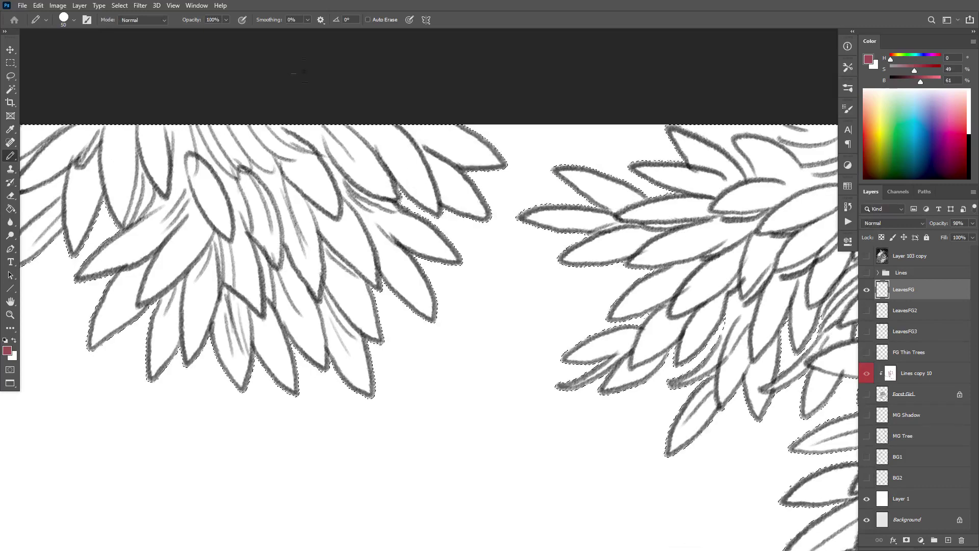
Try contracting the leaf selection by 2 pixels with the effect applied at canvas bounds.
{"action": "left_click", "coordinate": [141, 6]}
{"action": "mouse_move", "coordinate": [119, 6]}
{"action": "mouse_move", "coordinate": [185, 150]}
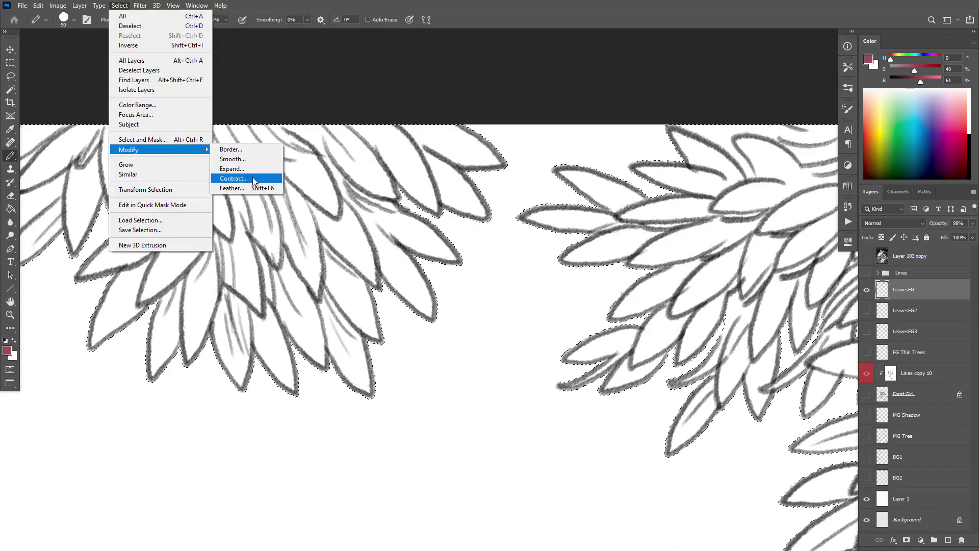
{"action": "left_click", "coordinate": [257, 182]}
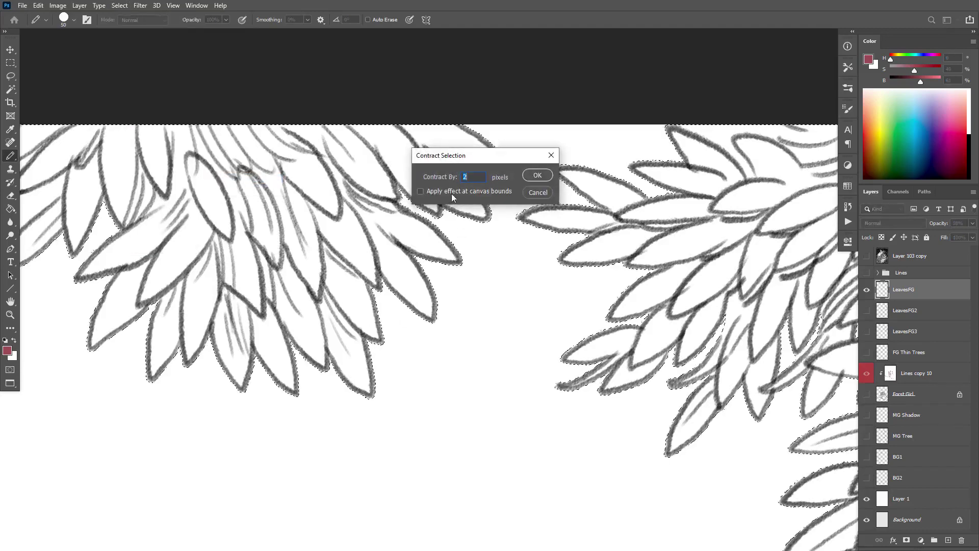
{"action": "left_click", "coordinate": [421, 192]}
{"action": "left_click", "coordinate": [537, 175]}
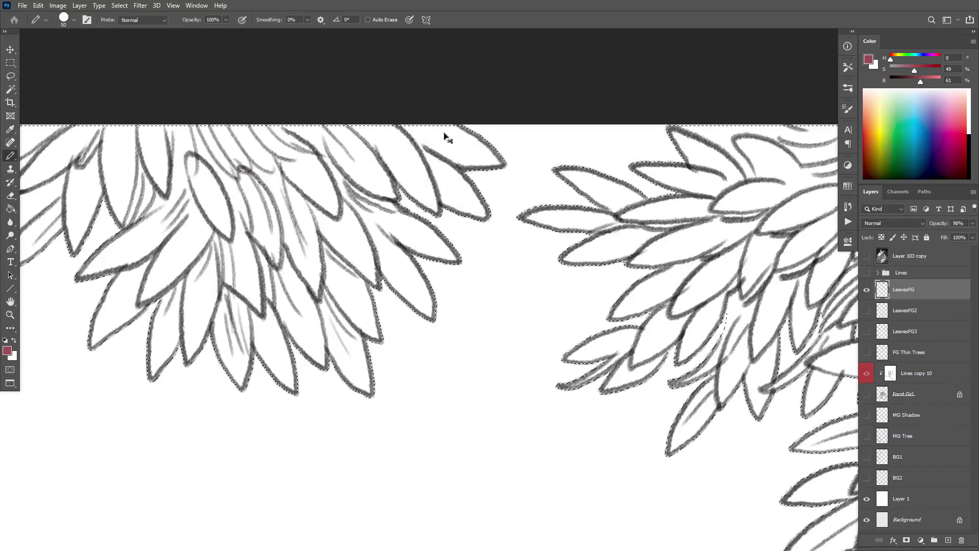
{"action": "left_click", "coordinate": [451, 131], "text": "ctrl"}
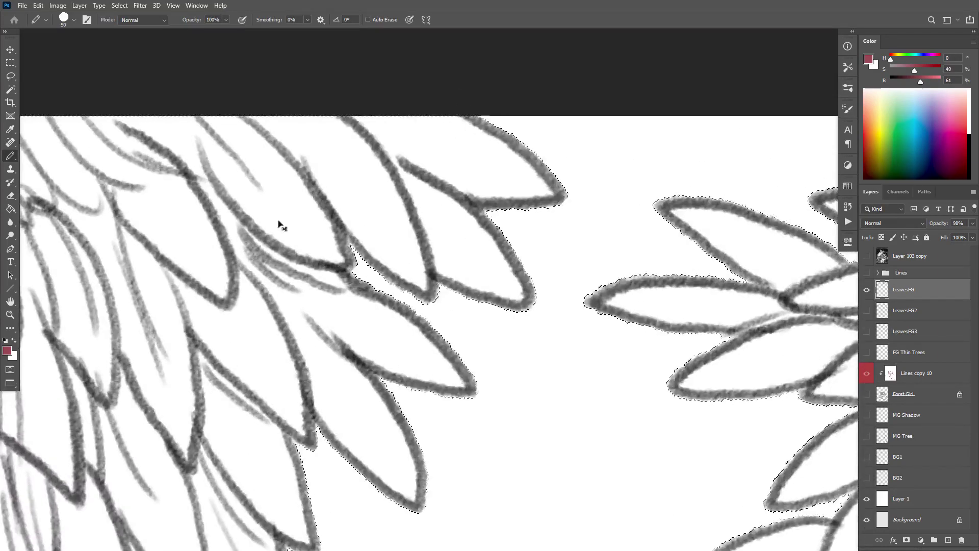
Contract the leaf selection by 2 pixels with the effect at canvas bounds turned off.
{"action": "left_click", "coordinate": [119, 5]}
{"action": "mouse_move", "coordinate": [175, 149]}
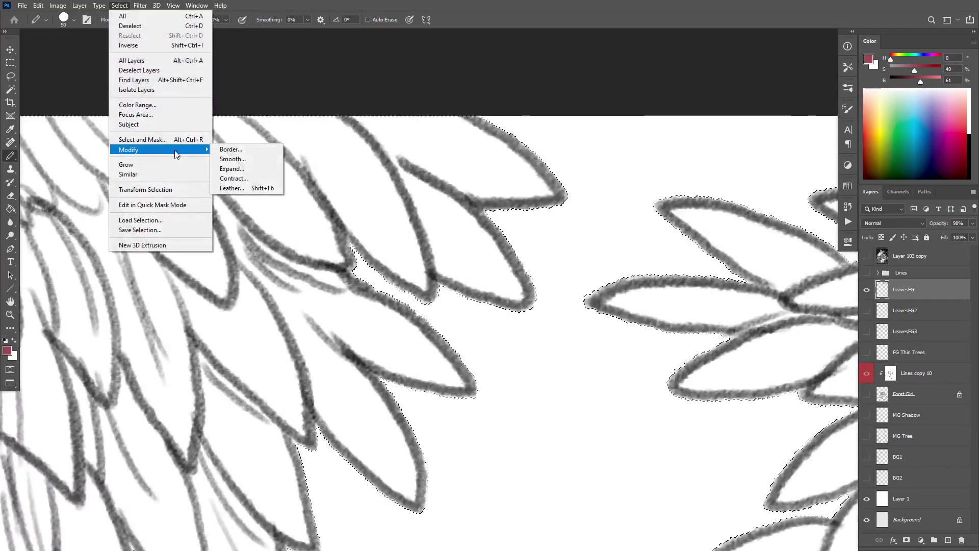
{"action": "left_click", "coordinate": [234, 178]}
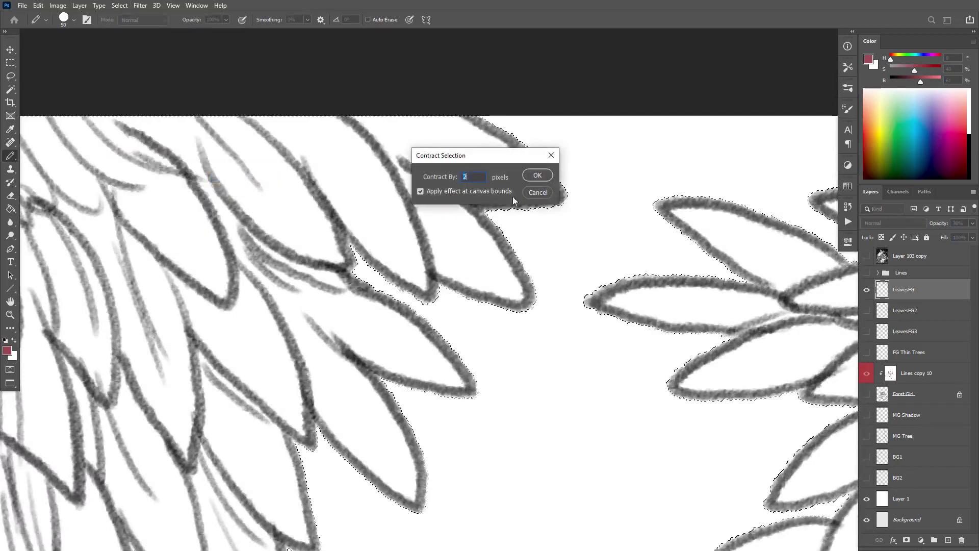
{"action": "left_click", "coordinate": [421, 191]}
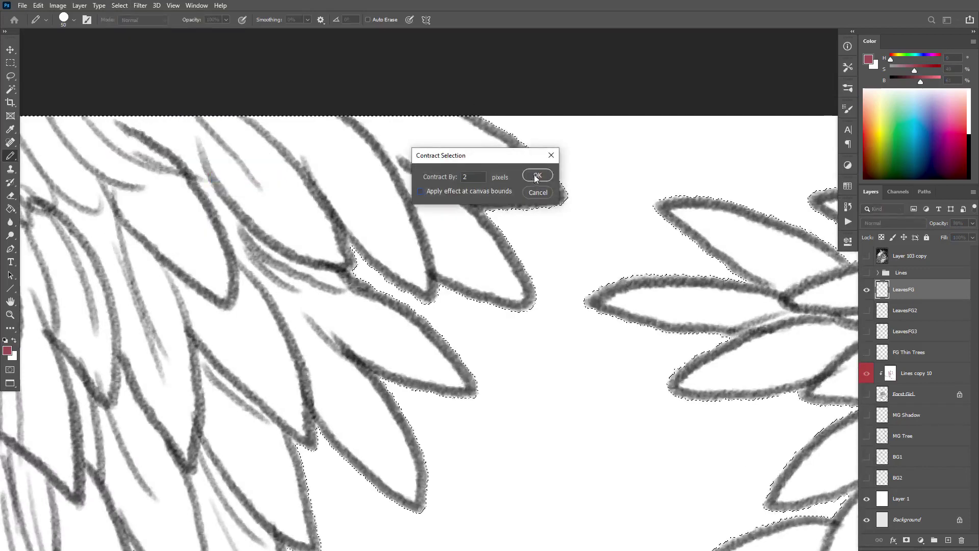
{"action": "key", "text": "Return"}
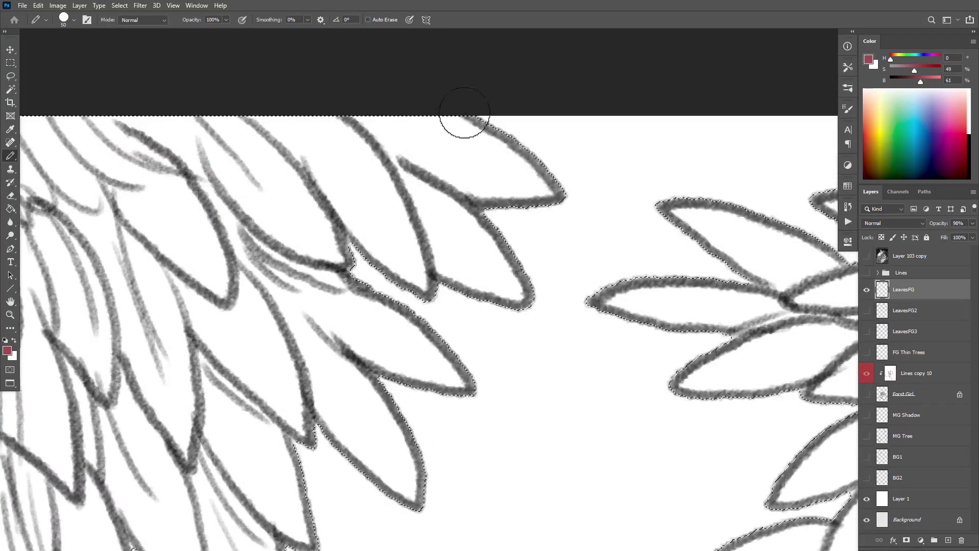
{"action": "left_click", "coordinate": [553, 248], "text": "alt"}
{"action": "left_click", "coordinate": [557, 249], "text": "ctrl+alt"}
{"action": "left_click_drag", "start_coordinate": [603, 286], "coordinate": [522, 277]}
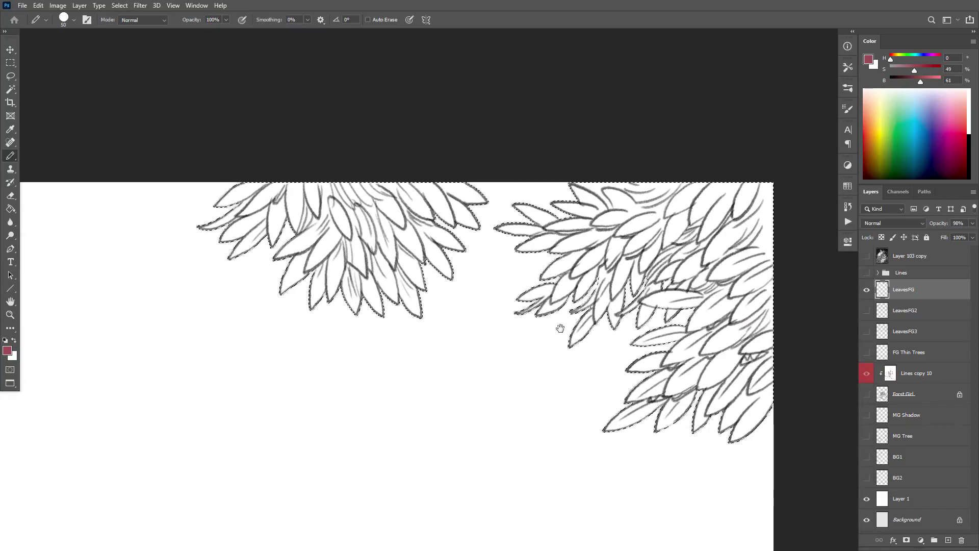
Open the leaf selection in Select and Mask and preview it in the Overlay view mode.
{"action": "left_click", "coordinate": [192, 48], "text": "ctrl"}
{"action": "left_click", "coordinate": [140, 5]}
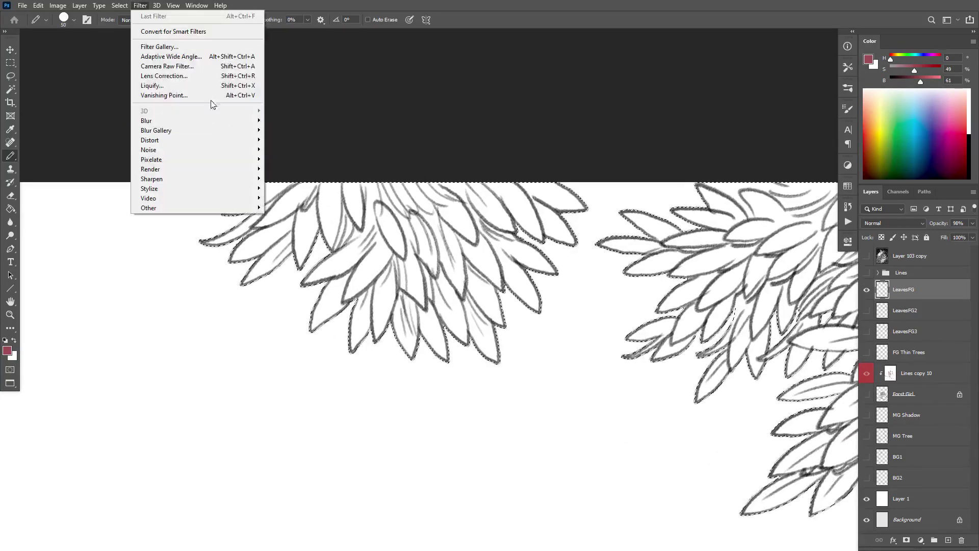
{"action": "mouse_move", "coordinate": [119, 5]}
{"action": "left_click", "coordinate": [185, 139]}
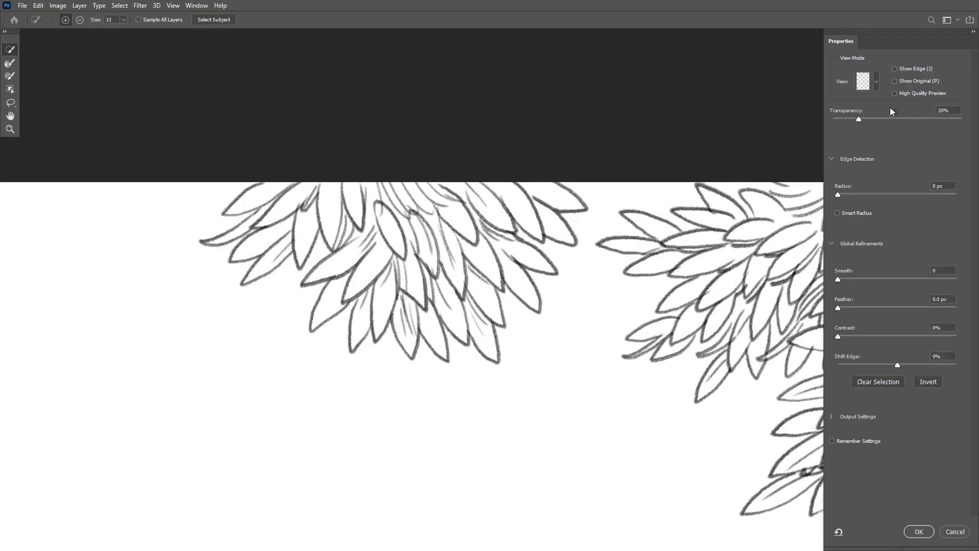
{"action": "left_click", "coordinate": [876, 85]}
{"action": "left_click", "coordinate": [857, 146]}
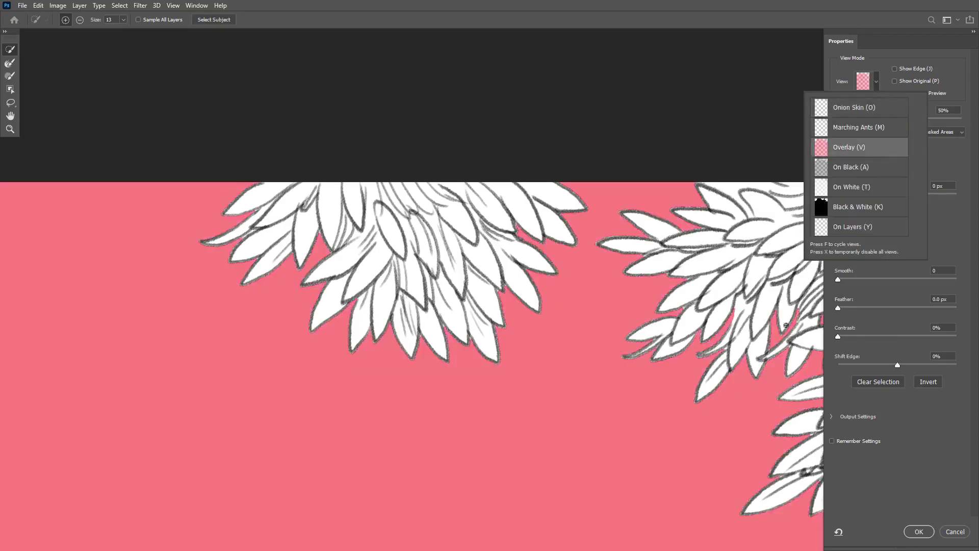
Set the selection's Smooth refinement to 10 while viewing the leaf edges up close.
{"action": "left_click", "coordinate": [534, 300], "text": "ctrl"}
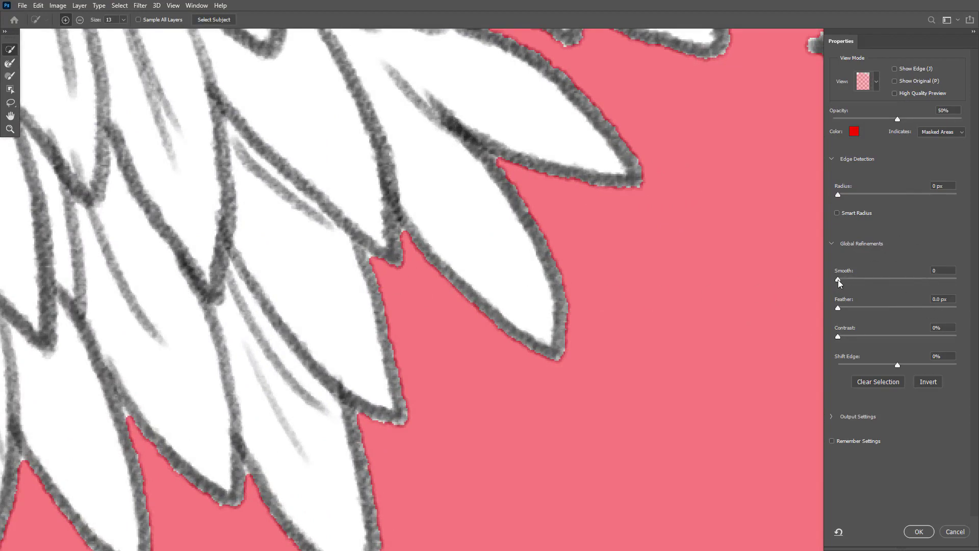
{"action": "left_click", "coordinate": [852, 279]}
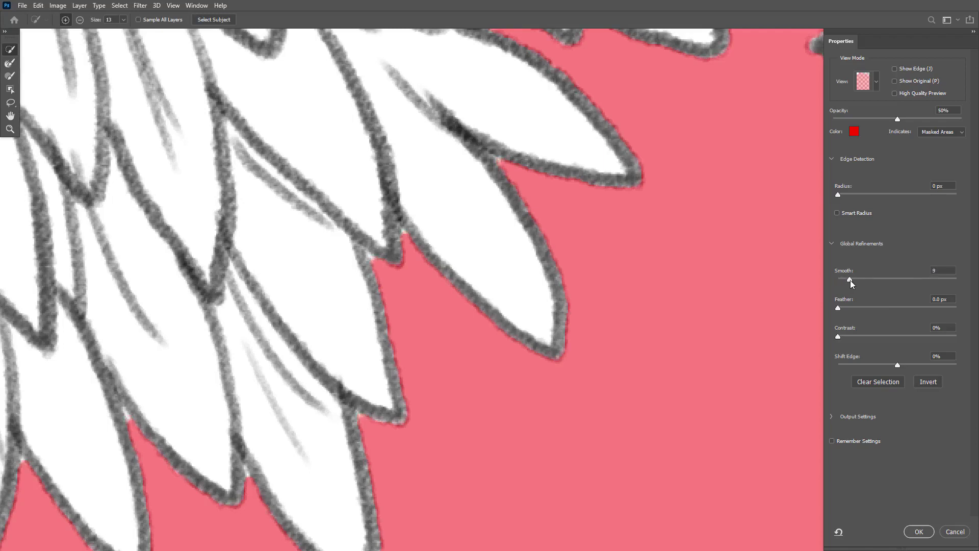
{"action": "left_click", "coordinate": [849, 280]}
Try shifting the selection edge outward to +30% and inward to -72% to compare how it follows the leaf lines.
{"action": "left_click_drag", "start_coordinate": [898, 366], "coordinate": [904, 363]}
{"action": "left_click", "coordinate": [915, 364]}
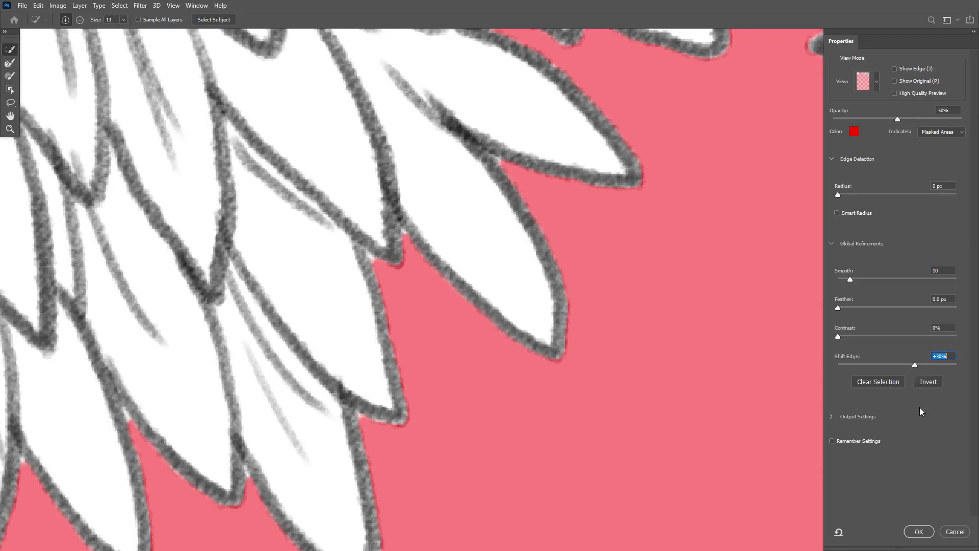
{"action": "left_click", "coordinate": [946, 328]}
{"action": "left_click_drag", "start_coordinate": [913, 365], "coordinate": [855, 366]}
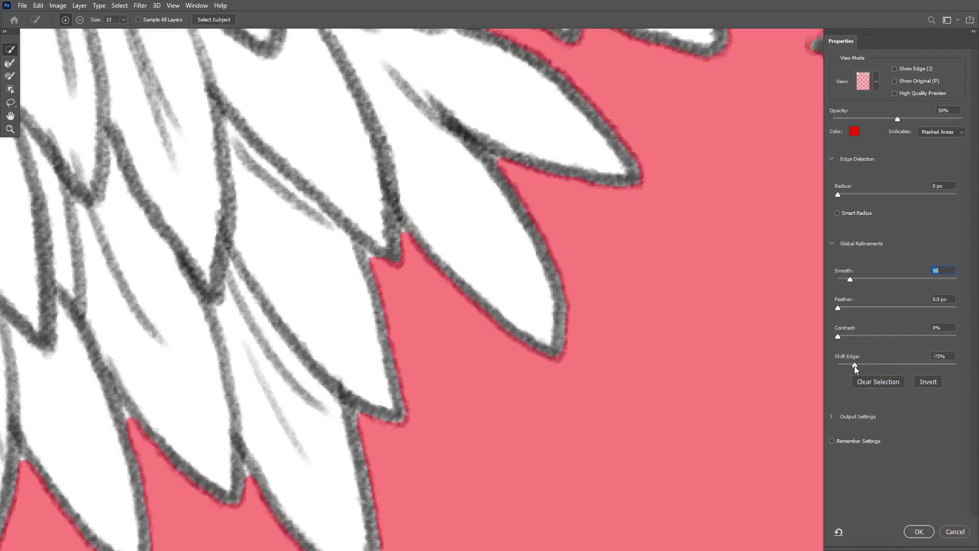
{"action": "left_click", "coordinate": [864, 365]}
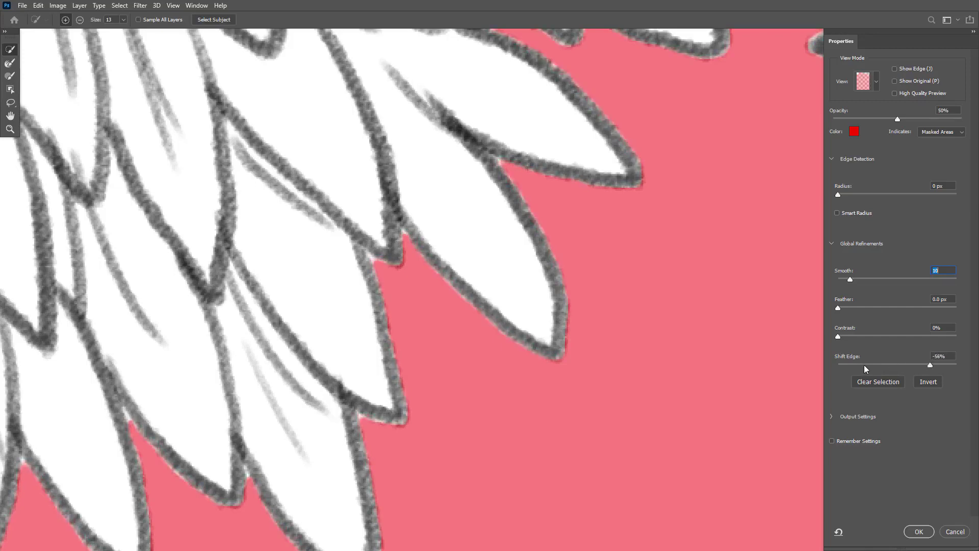
{"action": "left_click", "coordinate": [890, 367]}
Set Shift Edge to -11% and apply the refinements to the leaf selection.
{"action": "left_click_drag", "start_coordinate": [896, 367], "coordinate": [886, 369]}
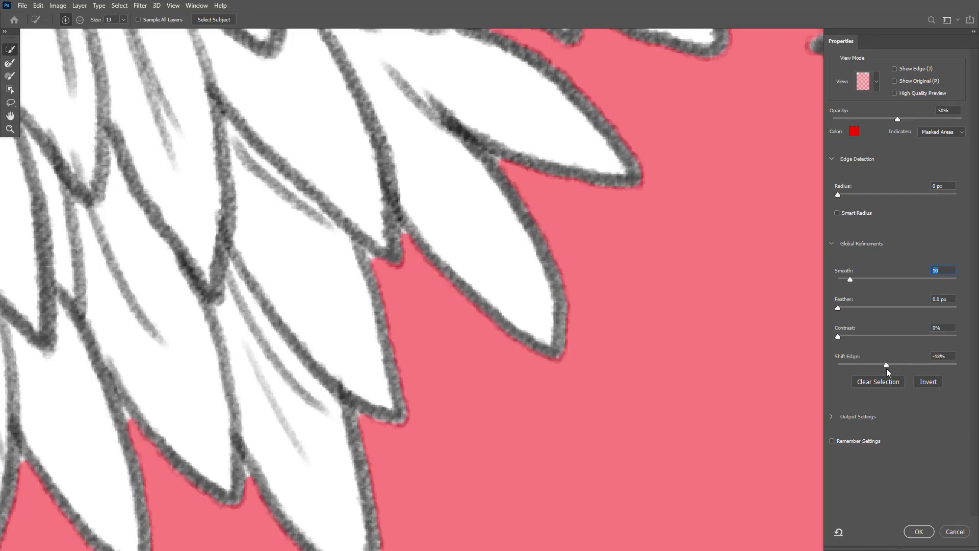
{"action": "left_click_drag", "start_coordinate": [886, 368], "coordinate": [881, 368]}
{"action": "left_click_drag", "start_coordinate": [883, 365], "coordinate": [895, 367]}
{"action": "left_click_drag", "start_coordinate": [892, 369], "coordinate": [889, 371]}
{"action": "left_click_drag", "start_coordinate": [630, 299], "coordinate": [607, 476]}
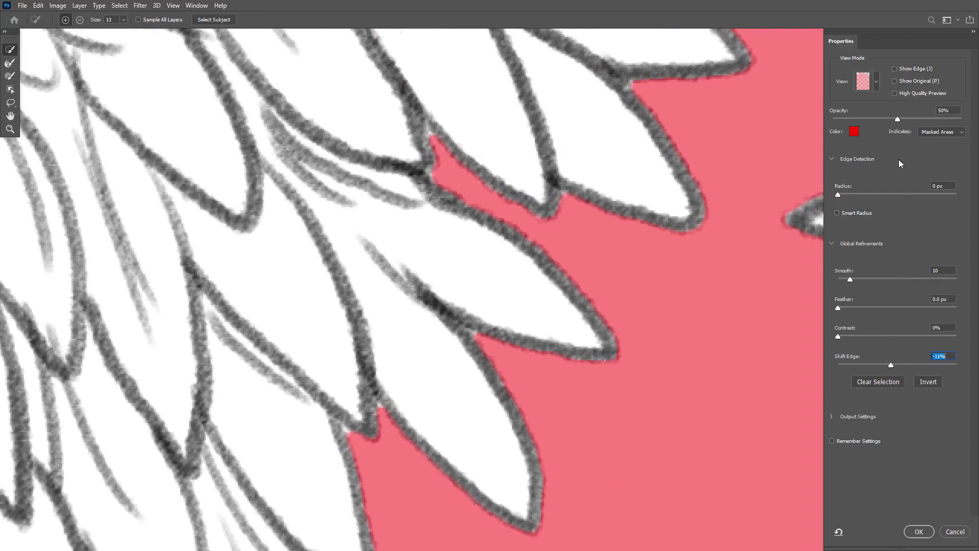
{"action": "left_click", "coordinate": [918, 531]}
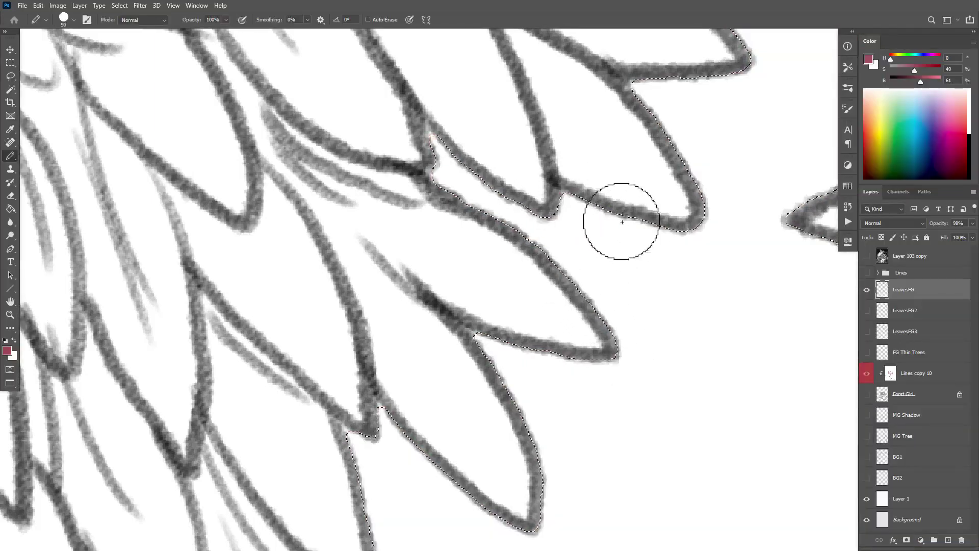
Create a new layer above LeavesFG and fill the leaf selection with light grey at 0% saturation and 75% brightness.
{"action": "left_click", "coordinate": [703, 291], "text": "alt"}
{"action": "left_click_drag", "start_coordinate": [712, 374], "coordinate": [673, 372]}
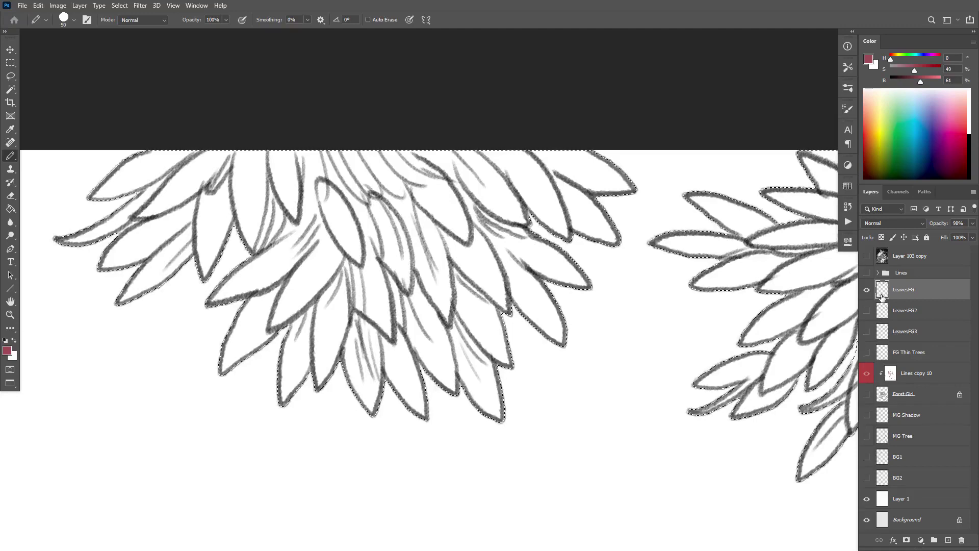
{"action": "key", "text": "ctrl+shift+alt+n"}
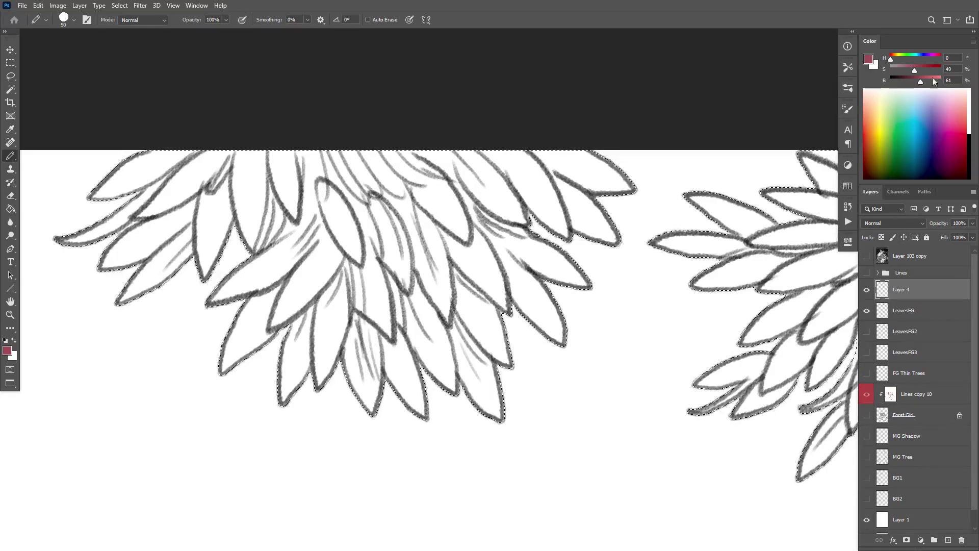
{"action": "mouse_move", "coordinate": [912, 71]}
{"action": "left_mouse_down"}
{"action": "mouse_move", "coordinate": [890, 71]}
{"action": "mouse_move", "coordinate": [928, 82]}
{"action": "left_mouse_up"}
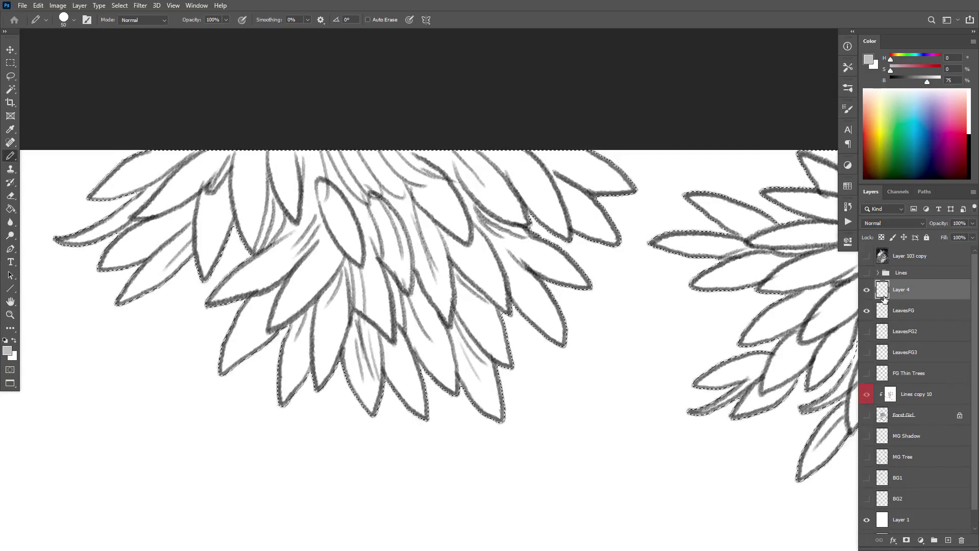
{"action": "key", "text": "alt+BackSpace"}
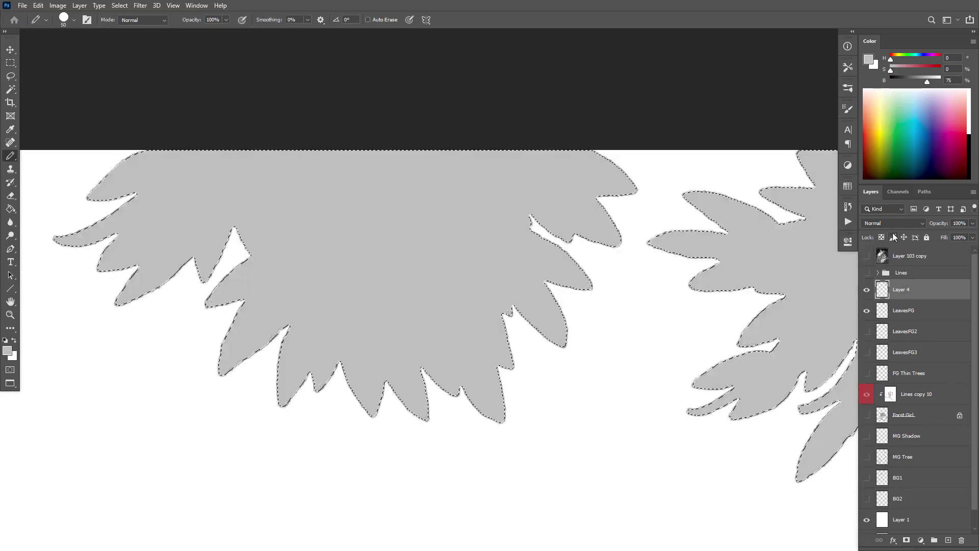
Move the grey fill layer directly below LeavesFG, compare the leaves with and without it, and clear the selection.
{"action": "left_click_drag", "start_coordinate": [890, 292], "coordinate": [888, 324]}
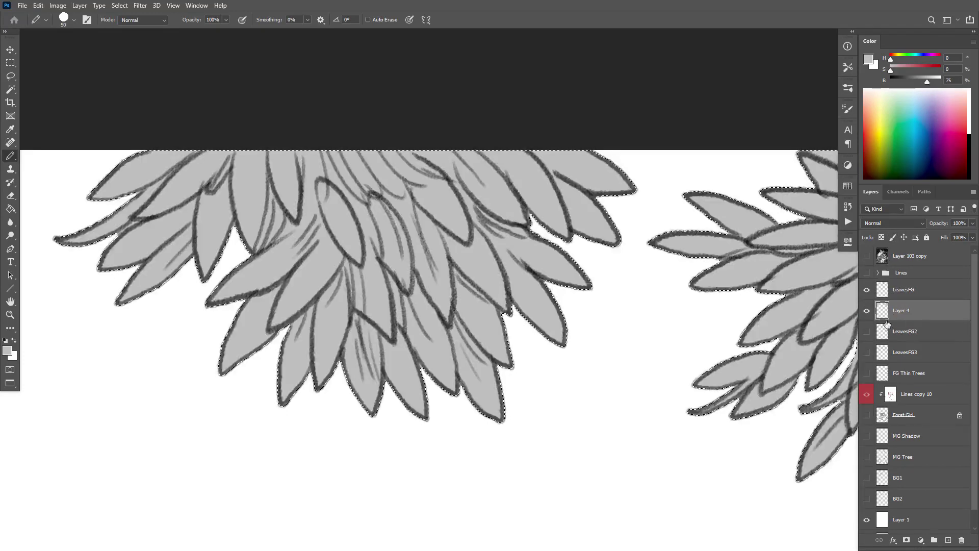
{"action": "left_click", "coordinate": [867, 311], "text": "alt"}
{"action": "left_click", "coordinate": [867, 312], "text": "alt"}
{"action": "left_click_drag", "start_coordinate": [796, 359], "coordinate": [711, 350]}
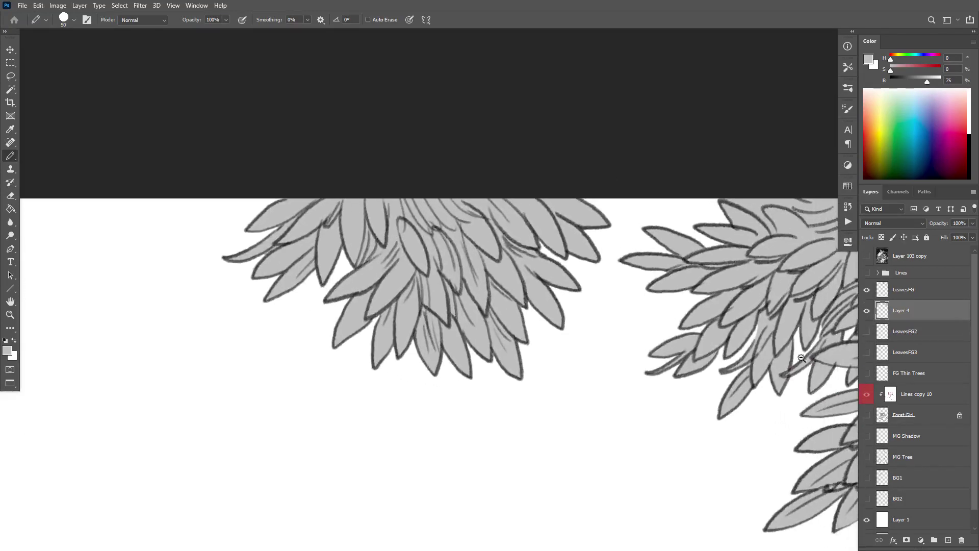
Isolate the grey base layer to examine its leaf silhouettes, and restore the other layers' visibility.
{"action": "left_click", "coordinate": [816, 362], "text": "alt"}
{"action": "left_click", "coordinate": [815, 362], "text": "alt"}
{"action": "left_click_drag", "start_coordinate": [831, 400], "coordinate": [711, 379]}
{"action": "scroll", "coordinate": [776, 372], "scroll_direction": "up", "scroll_amount": 5}
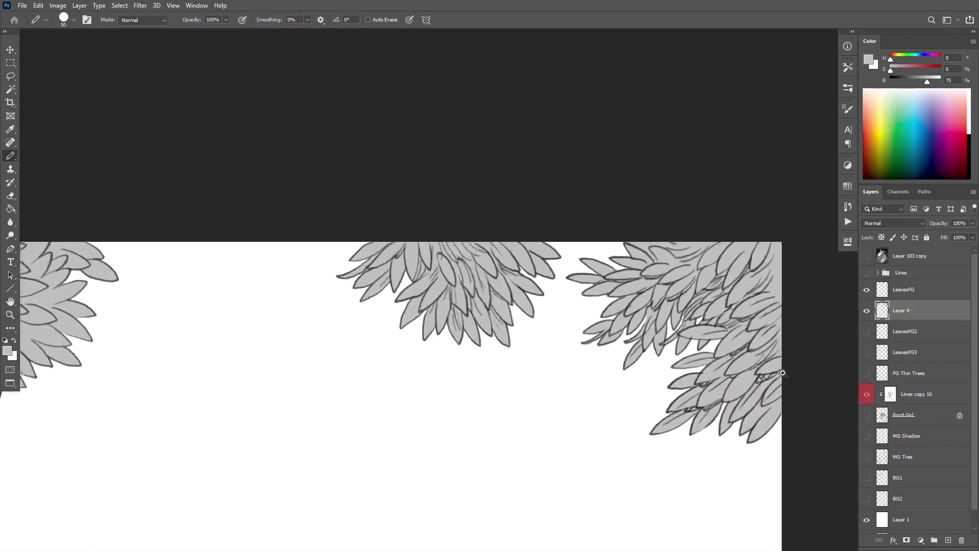
{"action": "left_click", "coordinate": [867, 312], "text": "alt"}
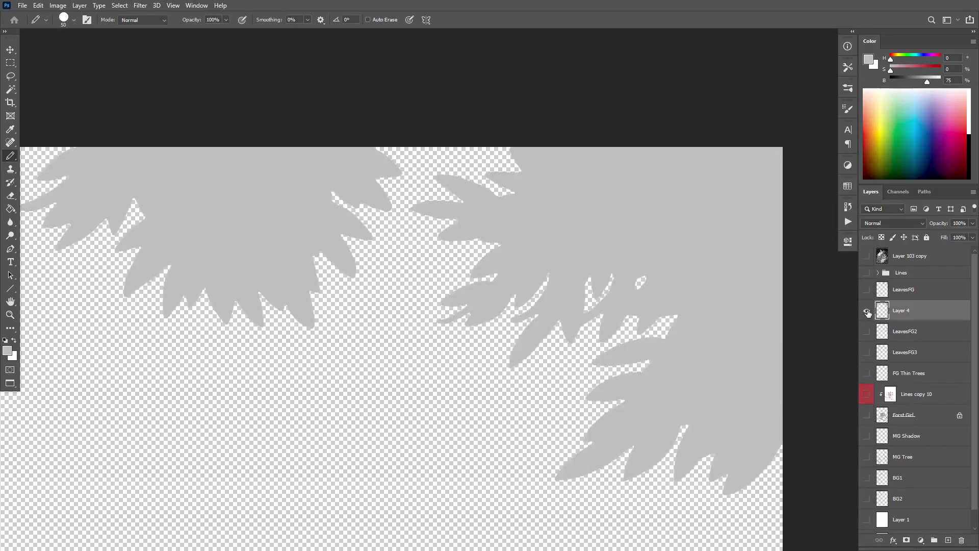
{"action": "left_click", "coordinate": [867, 312], "text": "alt"}
Show the forest girl layer with its clipped lines alongside the grey-filled leaf clusters.
{"action": "left_click", "coordinate": [867, 416], "text": "alt"}
{"action": "left_click", "coordinate": [867, 415], "text": "alt"}
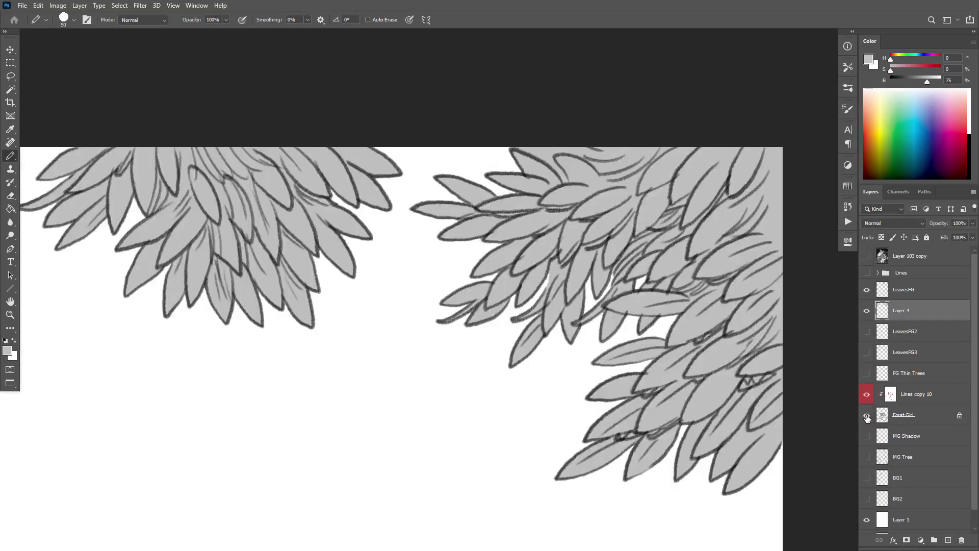
{"action": "scroll", "coordinate": [691, 400], "scroll_direction": "down", "scroll_amount": 4}
{"action": "left_click_drag", "start_coordinate": [691, 400], "coordinate": [744, 278]}
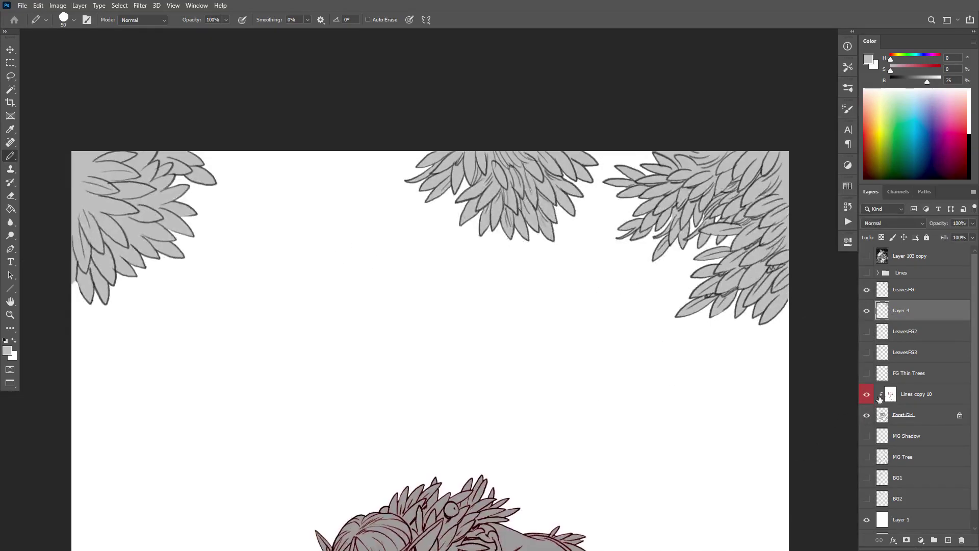
Try clipping the LeavesFG lines to the grey base layer, inspect the leaf outlines up close, and release the clip.
{"action": "left_click_drag", "start_coordinate": [743, 466], "coordinate": [588, 489]}
{"action": "left_click", "coordinate": [643, 394], "text": "ctrl"}
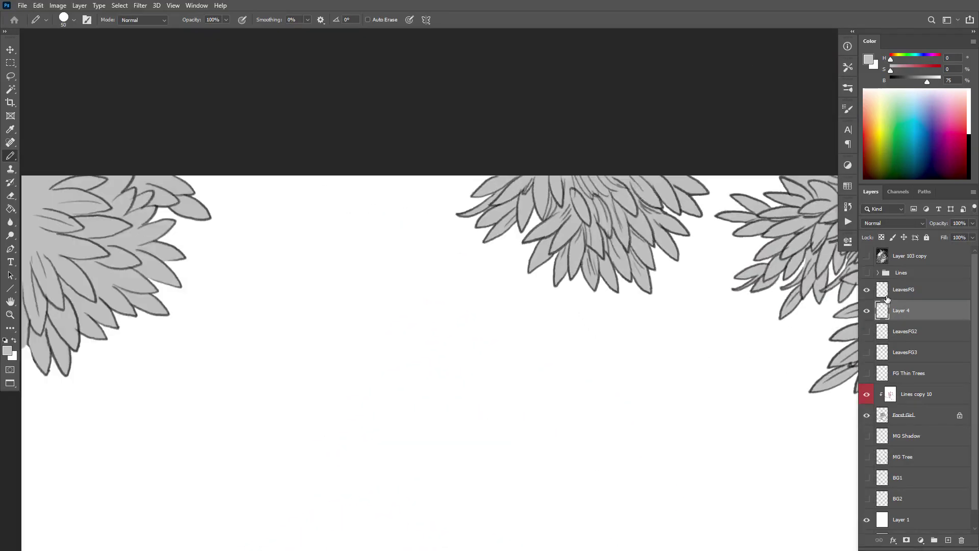
{"action": "left_click", "coordinate": [886, 295]}
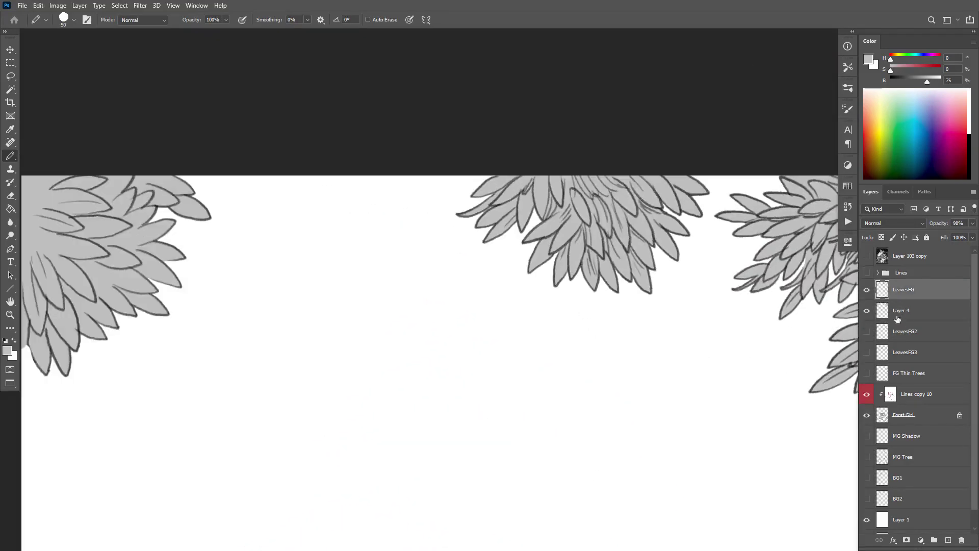
{"action": "left_click", "coordinate": [886, 296], "text": "alt"}
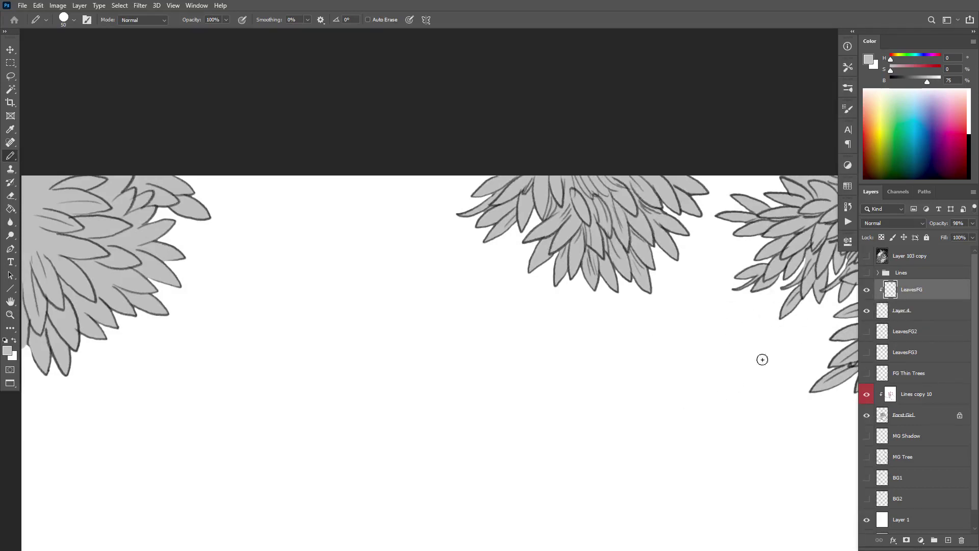
{"action": "left_click_drag", "start_coordinate": [734, 358], "coordinate": [543, 331]}
{"action": "left_click_drag", "start_coordinate": [692, 332], "coordinate": [712, 331]}
{"action": "left_click_drag", "start_coordinate": [673, 330], "coordinate": [686, 403]}
{"action": "scroll", "coordinate": [702, 347], "scroll_direction": "up", "scroll_amount": 2}
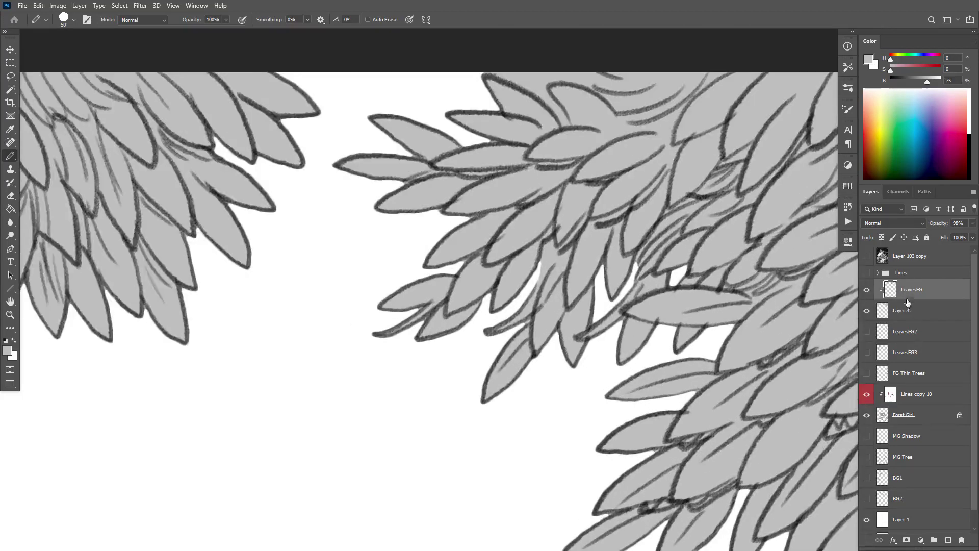
{"action": "left_click", "coordinate": [883, 300], "text": "alt"}
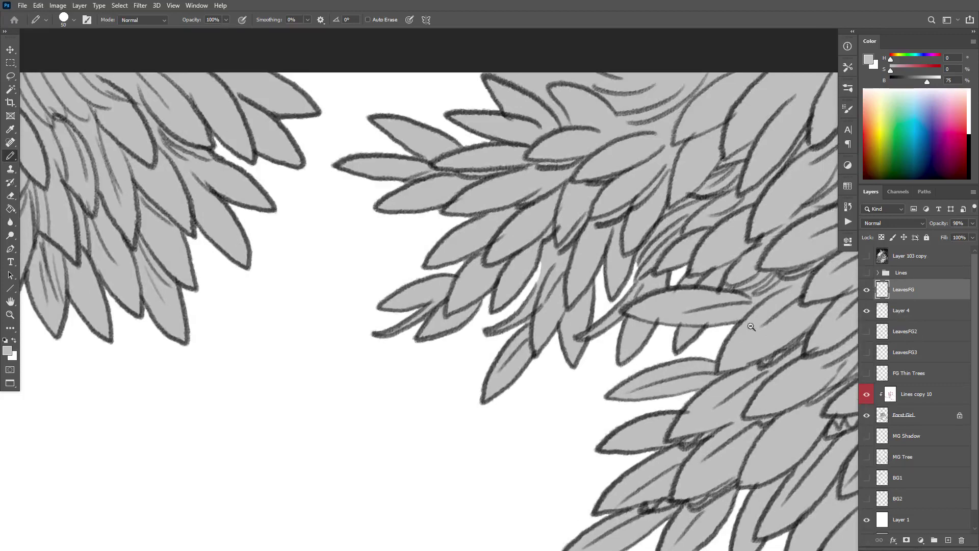
{"action": "key", "text": "ctrl+minus"}
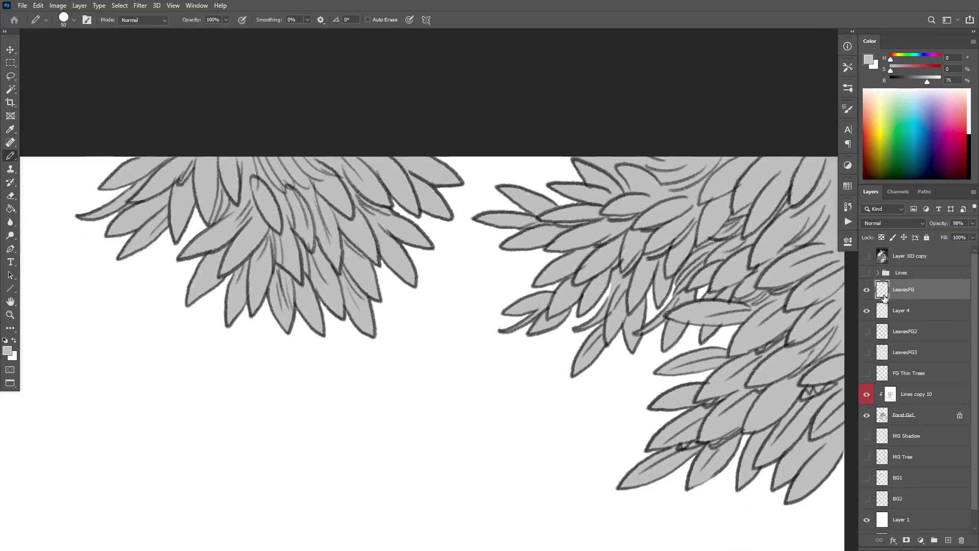
Compare the grey leaf shapes with and without the LeavesFG lines, leaving LeavesFG visible and selected.
{"action": "mouse_move", "coordinate": [883, 293]}
{"action": "left_mouse_down", "text": "alt"}
{"action": "mouse_move", "coordinate": [883, 277]}
{"action": "mouse_move", "coordinate": [880, 305]}
{"action": "mouse_move", "coordinate": [881, 274]}
{"action": "left_mouse_up", "text": "alt"}
{"action": "left_click", "coordinate": [867, 289]}
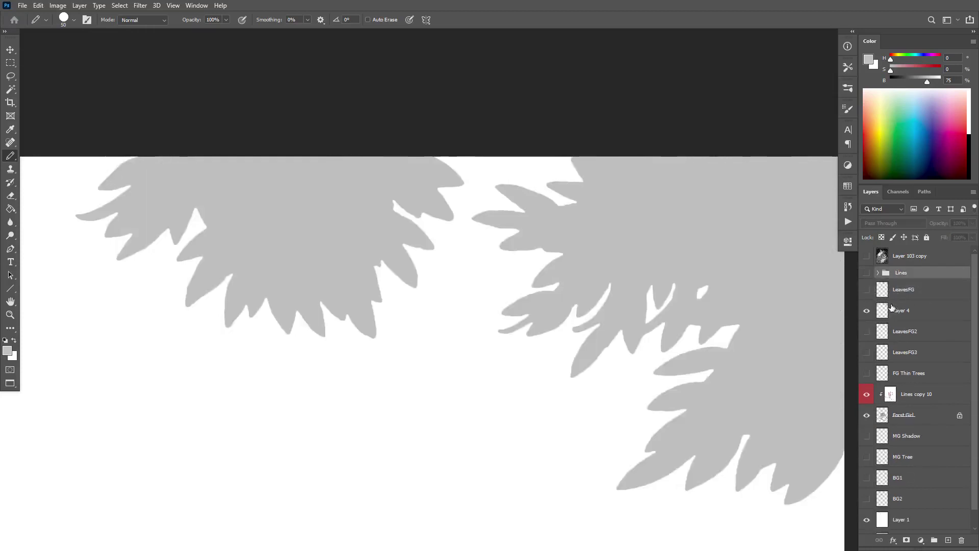
{"action": "left_click", "coordinate": [867, 291]}
{"action": "left_click", "coordinate": [881, 297]}
{"action": "left_click", "coordinate": [882, 309]}
{"action": "left_click", "coordinate": [882, 292]}
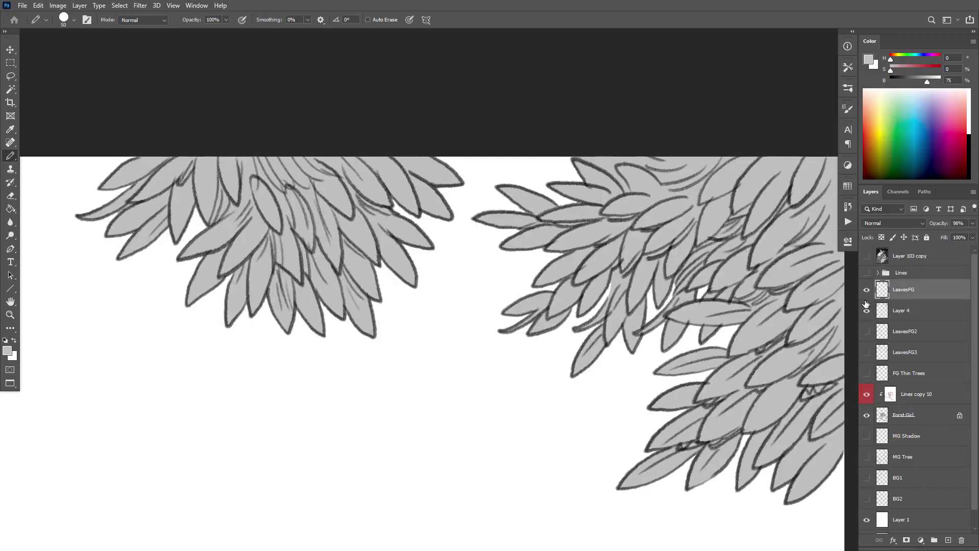
Create a new layer, fill it with white, and place it directly below LeavesFG.
{"action": "key", "text": "ctrl+shift+alt+n"}
{"action": "key", "text": "ctrl+BackSpace"}
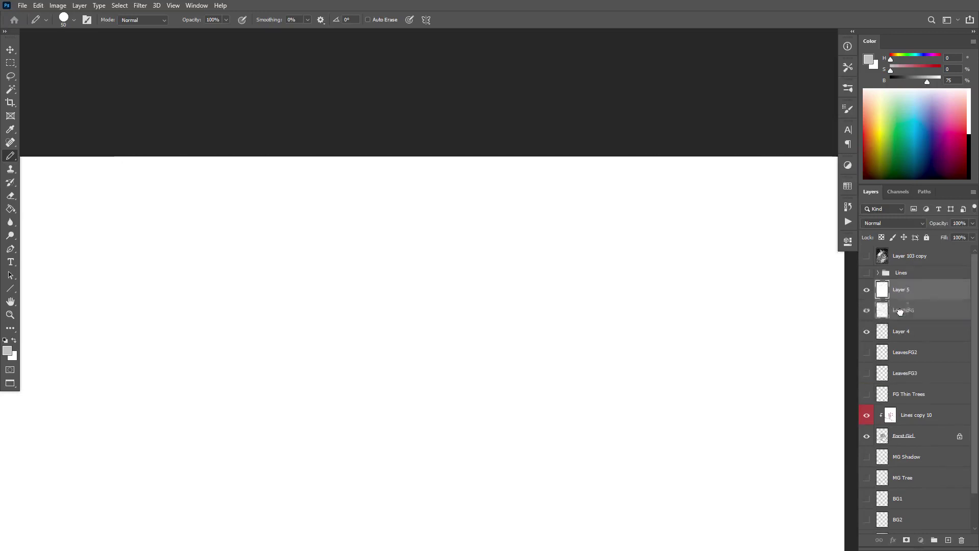
{"action": "key", "text": "ctrl+bracketleft"}
{"action": "left_click", "coordinate": [883, 294]}
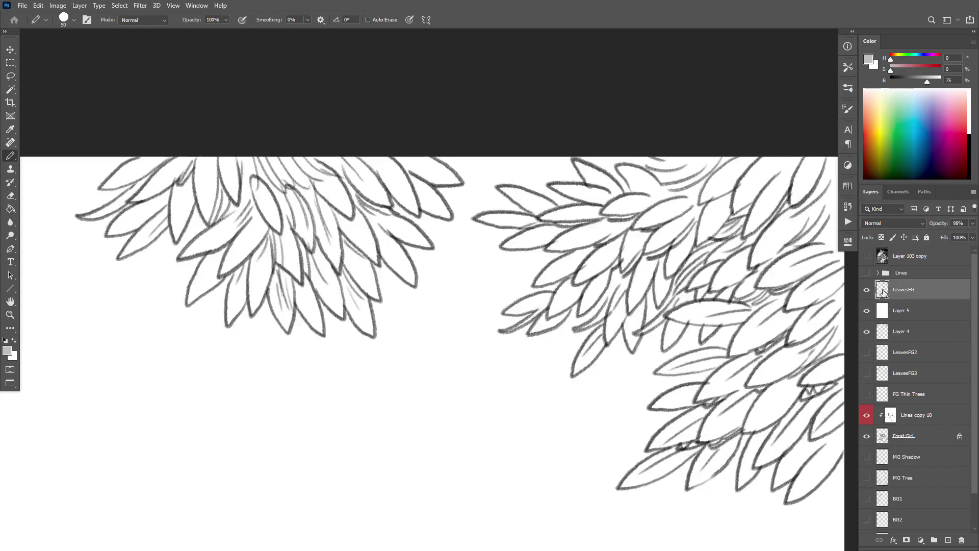
Merge the LeavesFG lines into the white layer and show only the merged layer.
{"action": "key", "text": "ctrl+e"}
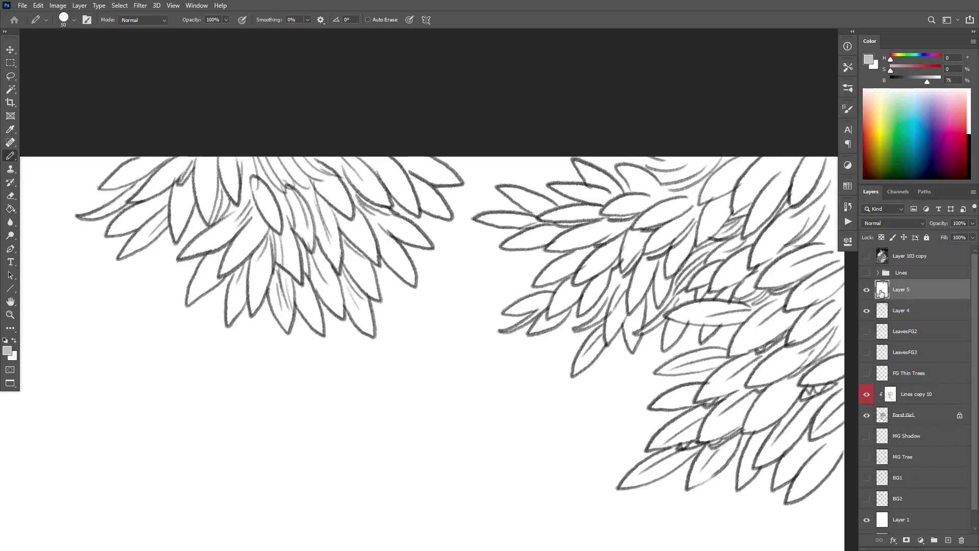
{"action": "left_click_drag", "start_coordinate": [771, 332], "coordinate": [2, 250]}
{"action": "left_click_drag", "start_coordinate": [787, 349], "coordinate": [788, 272]}
{"action": "scroll", "coordinate": [788, 271], "scroll_direction": "up", "scroll_amount": 3}
{"action": "left_click", "coordinate": [866, 289], "text": "alt"}
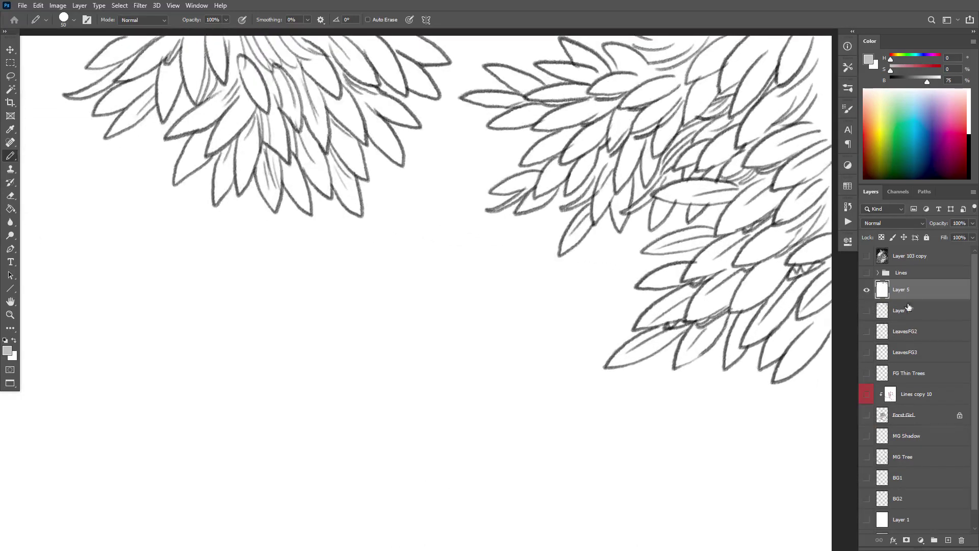
{"action": "scroll", "coordinate": [758, 327], "scroll_direction": "down", "scroll_amount": 2}
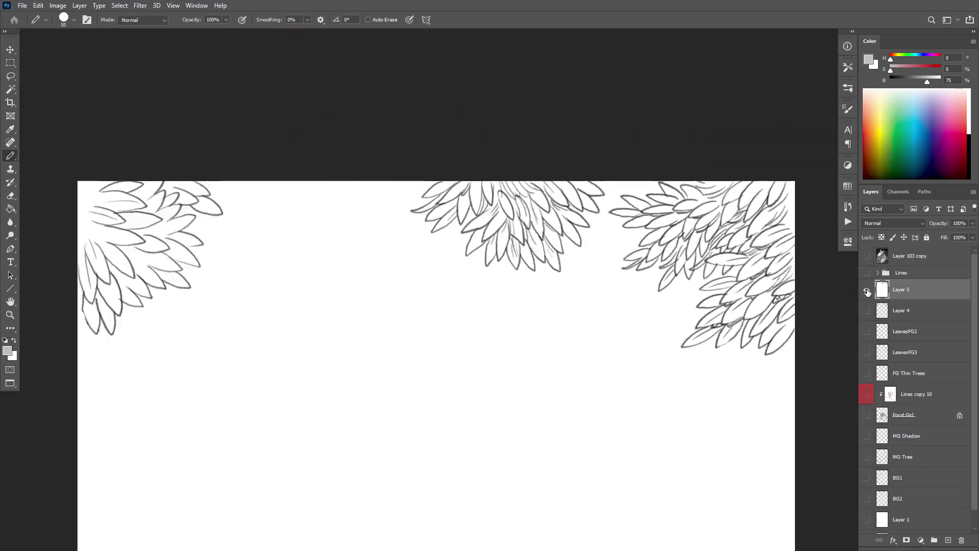
Try moving the isolated merged line layer with the Move tool, and undo the move.
{"action": "left_click", "coordinate": [867, 289], "text": "alt"}
{"action": "key", "text": "v"}
{"action": "left_click_drag", "start_coordinate": [743, 304], "coordinate": [796, 278]}
{"action": "scroll", "coordinate": [699, 417], "scroll_direction": "down", "scroll_amount": 2}
{"action": "left_click_drag", "start_coordinate": [765, 317], "coordinate": [734, 415]}
{"action": "left_click", "coordinate": [867, 289], "text": "alt"}
{"action": "left_click_drag", "start_coordinate": [781, 392], "coordinate": [752, 329]}
{"action": "key", "text": "ctrl+z"}
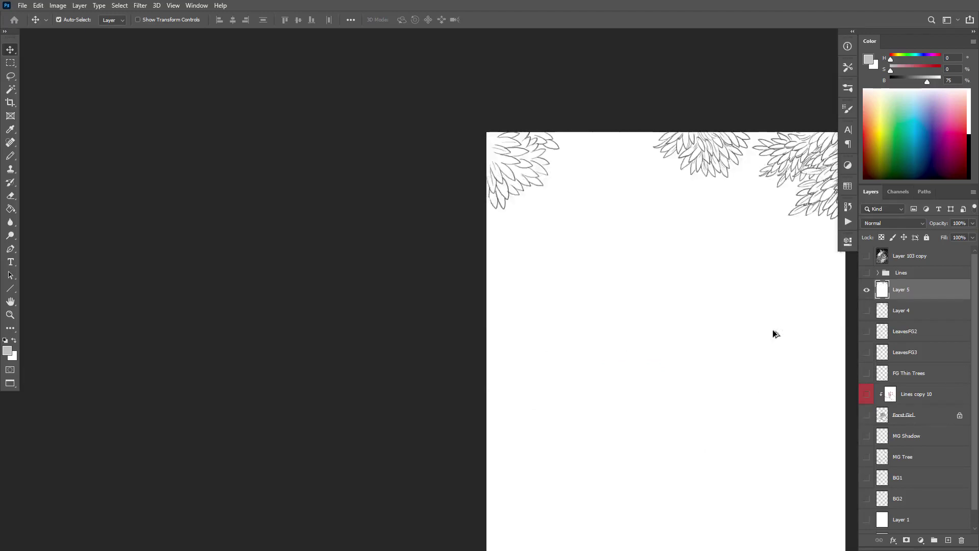
Undo the merge back to a separate LeavesFG layer with the white layer directly below it.
{"action": "left_click_drag", "start_coordinate": [780, 214], "coordinate": [789, 220]}
{"action": "left_click", "coordinate": [790, 221], "text": "ctrl"}
{"action": "left_click_drag", "start_coordinate": [761, 284], "coordinate": [544, 451]}
{"action": "left_click", "coordinate": [685, 235], "text": "ctrl"}
{"action": "left_click_drag", "start_coordinate": [692, 283], "coordinate": [719, 294]}
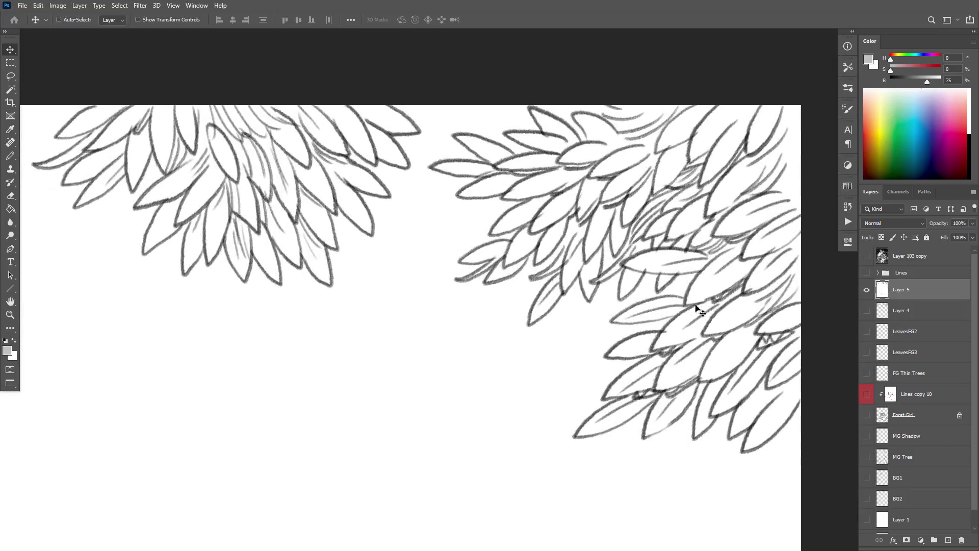
{"action": "key", "text": "ctrl"}
{"action": "key", "text": "ctrl+z"}
{"action": "key", "text": "ctrl+shift+z"}
{"action": "key", "text": "ctrl+z"}
{"action": "key", "text": "ctrl+z"}
{"action": "key", "text": "ctrl+z"}
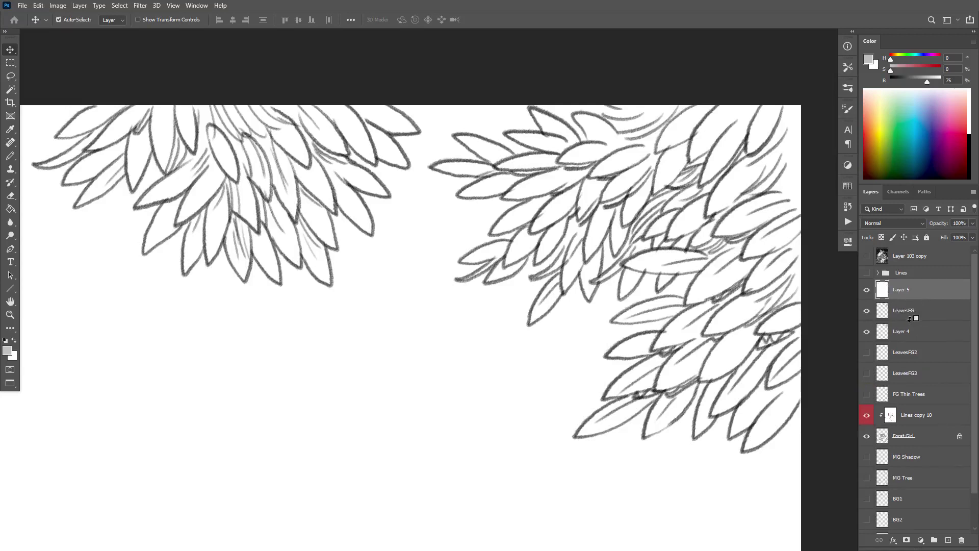
{"action": "key", "text": "ctrl+shift+z"}
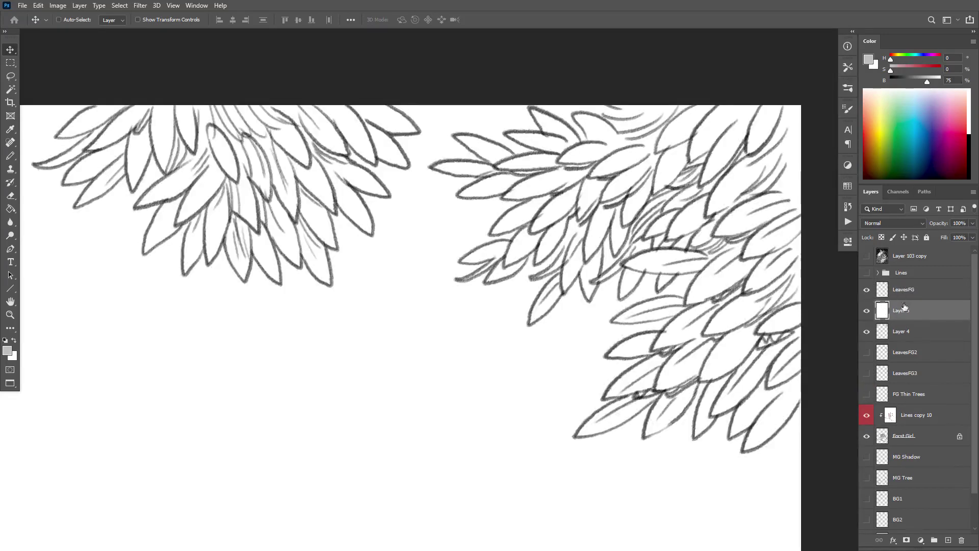
{"action": "key", "text": "ctrl"}
Add a Selective Color adjustment layer above LeavesFG and set its Neutrals to +38% cyan and +33% magenta.
{"action": "left_click", "coordinate": [894, 290]}
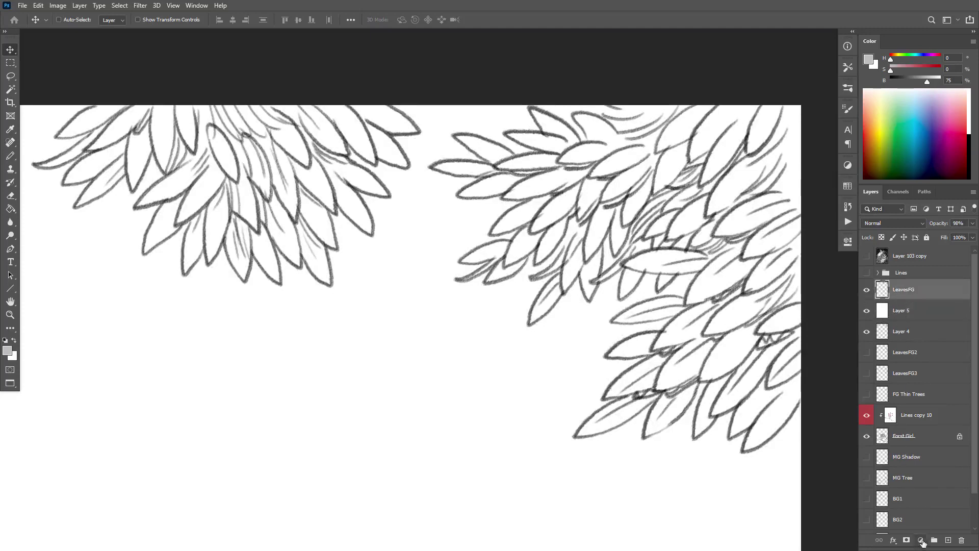
{"action": "left_click", "coordinate": [922, 541]}
{"action": "left_click", "coordinate": [924, 531]}
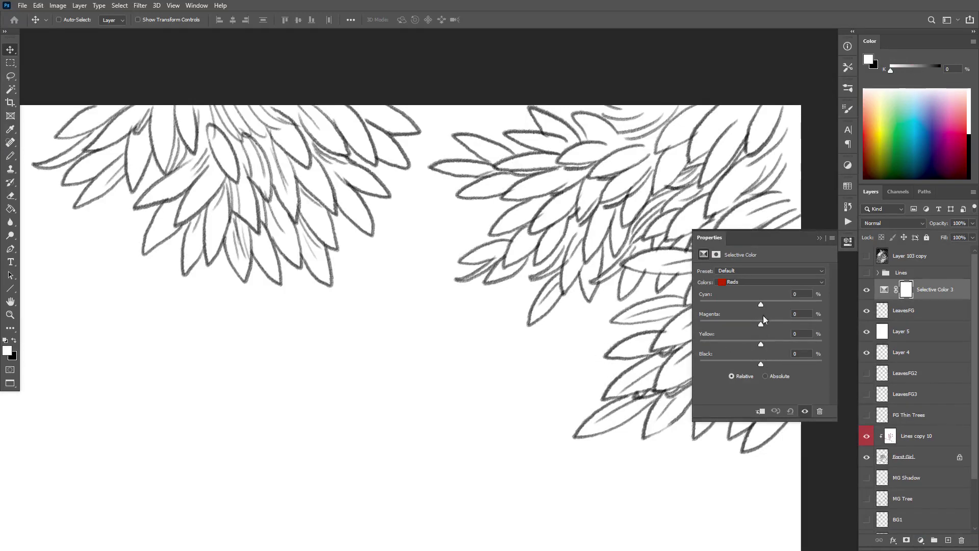
{"action": "left_click_drag", "start_coordinate": [760, 304], "coordinate": [759, 306]}
{"action": "left_click", "coordinate": [767, 282]}
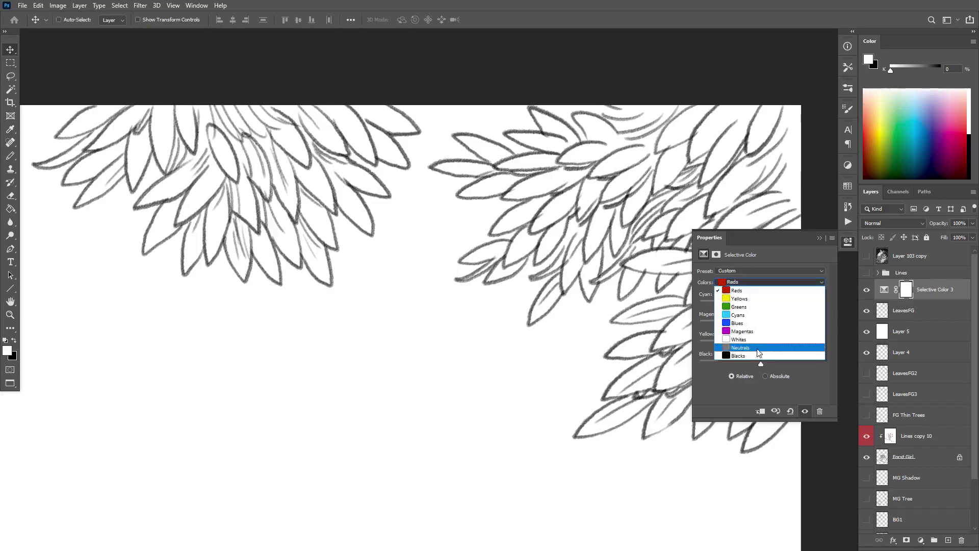
{"action": "left_click", "coordinate": [763, 347]}
{"action": "left_click_drag", "start_coordinate": [761, 304], "coordinate": [782, 322]}
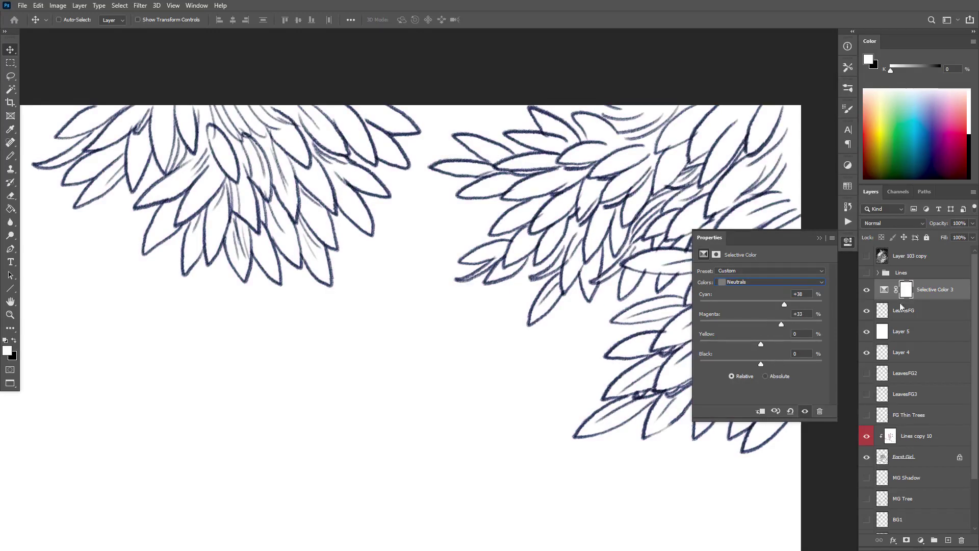
Shift the Neutrals of the Selective Color adjustment toward reddish brown by lowering cyan and raising yellow.
{"action": "left_click_drag", "start_coordinate": [784, 305], "coordinate": [768, 306]}
{"action": "left_click_drag", "start_coordinate": [760, 344], "coordinate": [734, 305]}
{"action": "left_click", "coordinate": [747, 305]}
{"action": "mouse_move", "coordinate": [784, 344]}
{"action": "left_mouse_down"}
{"action": "mouse_move", "coordinate": [795, 342]}
{"action": "mouse_move", "coordinate": [771, 324]}
{"action": "mouse_move", "coordinate": [784, 328]}
{"action": "left_mouse_up"}
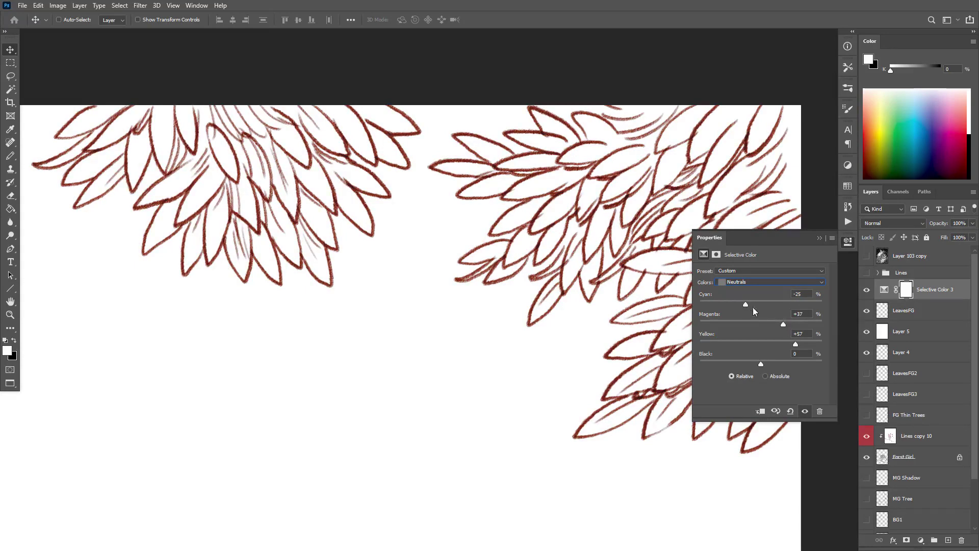
{"action": "left_click_drag", "start_coordinate": [736, 304], "coordinate": [758, 304]}
{"action": "left_click_drag", "start_coordinate": [796, 344], "coordinate": [800, 344]}
{"action": "left_click_drag", "start_coordinate": [757, 305], "coordinate": [747, 304]}
Set the Whites of the Selective Color adjustment to -40% cyan, +8% magenta and +63% yellow.
{"action": "left_click", "coordinate": [774, 282]}
{"action": "left_click", "coordinate": [772, 336]}
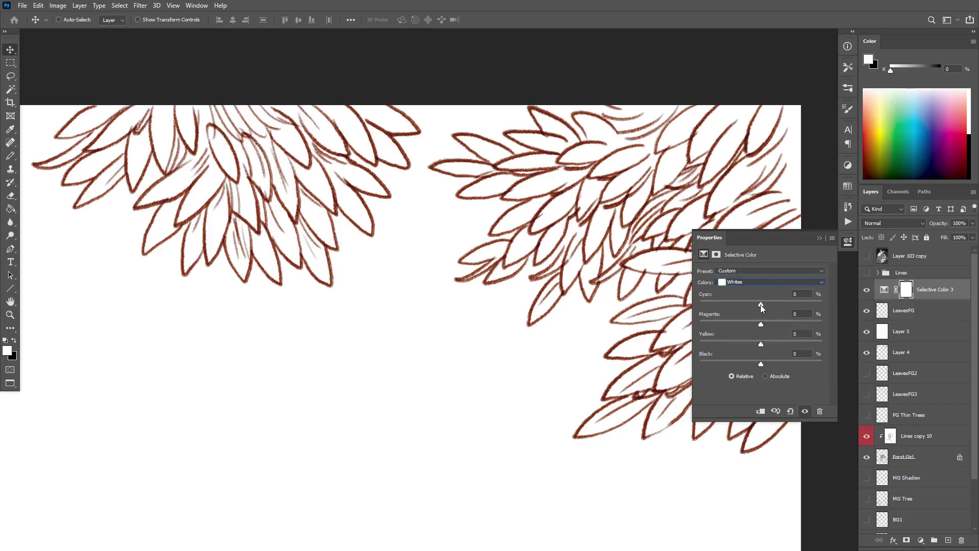
{"action": "left_click_drag", "start_coordinate": [760, 344], "coordinate": [798, 344]}
{"action": "left_click_drag", "start_coordinate": [760, 323], "coordinate": [755, 322]}
{"action": "left_click_drag", "start_coordinate": [745, 305], "coordinate": [765, 323]}
Compare the leaf lines up close with the Selective Color adjustment switched off and on.
{"action": "left_click_drag", "start_coordinate": [720, 168], "coordinate": [796, 169]}
{"action": "left_click_drag", "start_coordinate": [662, 189], "coordinate": [488, 245]}
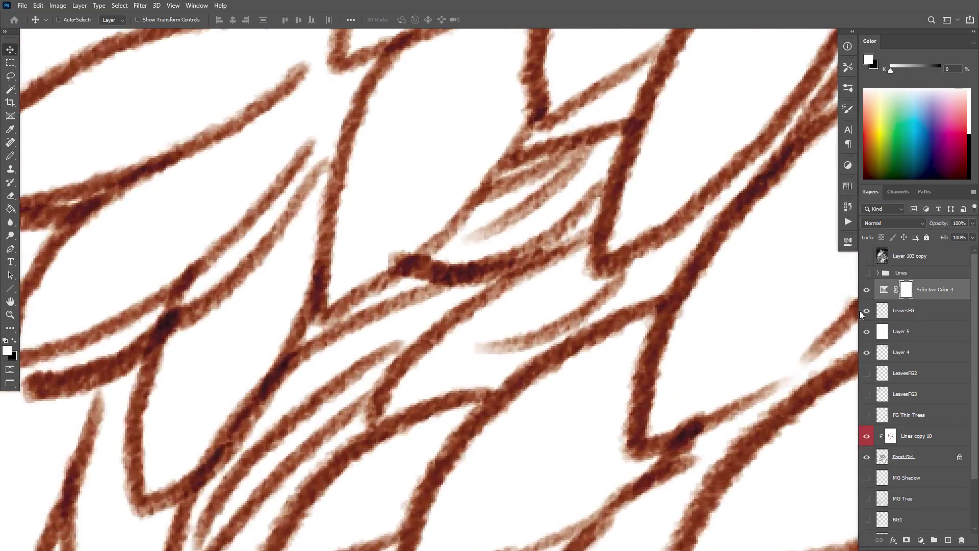
{"action": "left_click", "coordinate": [867, 290]}
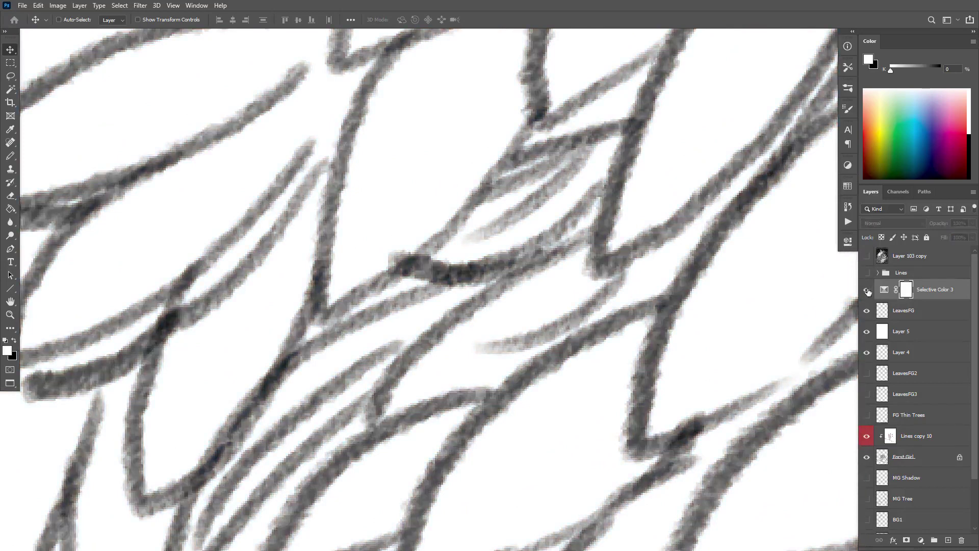
{"action": "left_click", "coordinate": [867, 290]}
Adjust the Blacks range of the Selective Color layer and examine the recolored leaf lines across the canvas.
{"action": "left_click", "coordinate": [885, 290]}
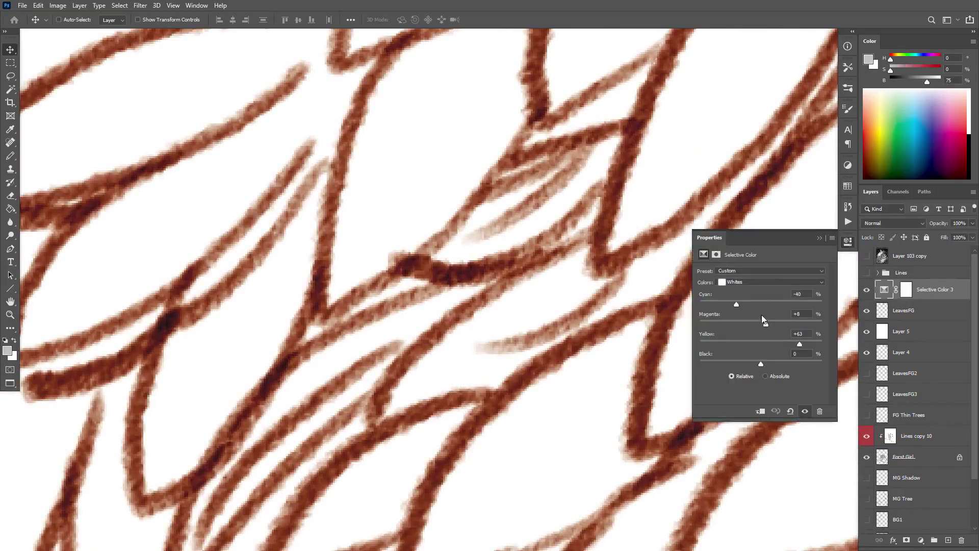
{"action": "left_click", "coordinate": [763, 282]}
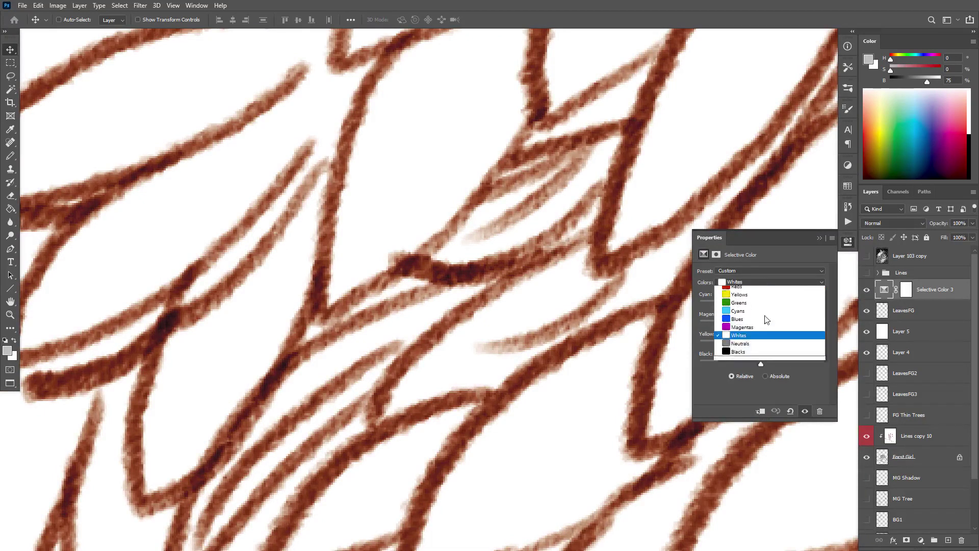
{"action": "left_click", "coordinate": [763, 353]}
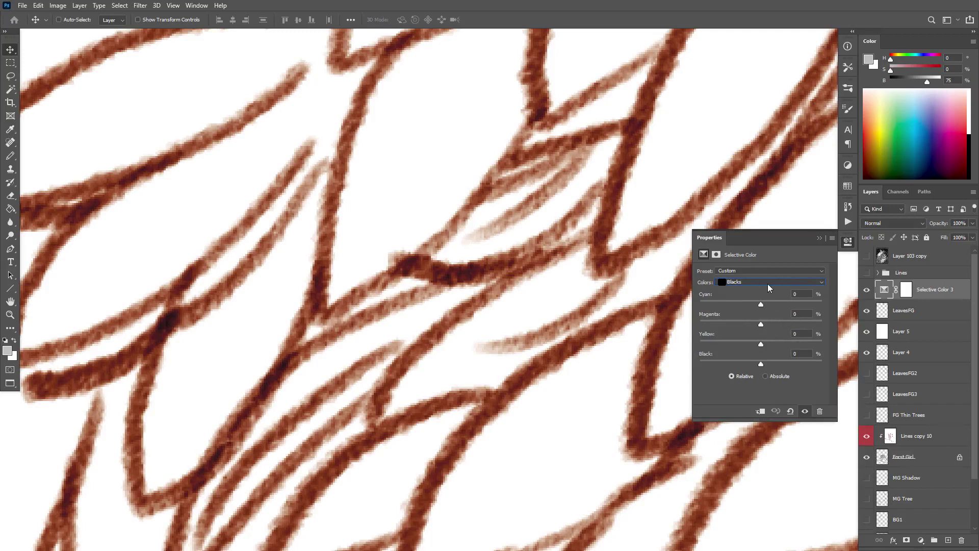
{"action": "left_click_drag", "start_coordinate": [762, 306], "coordinate": [767, 326]}
{"action": "key", "text": "ctrl+minus"}
{"action": "left_click", "coordinate": [646, 378]}
{"action": "left_click", "coordinate": [649, 389], "text": "alt"}
{"action": "left_click", "coordinate": [667, 388], "text": "alt"}
{"action": "left_click", "coordinate": [668, 388], "text": "alt"}
{"action": "left_click", "coordinate": [669, 384], "text": "alt"}
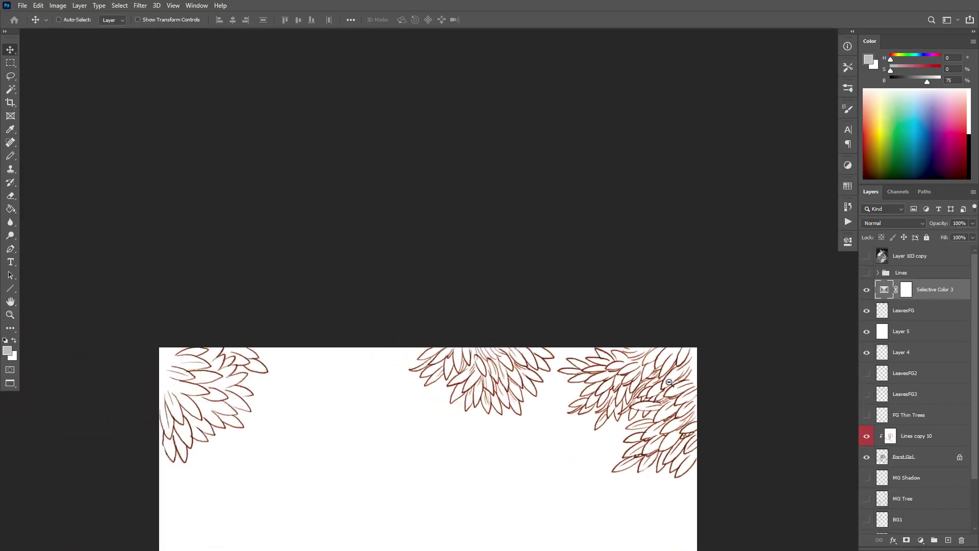
{"action": "left_click_drag", "start_coordinate": [665, 427], "coordinate": [722, 304]}
{"action": "left_click", "coordinate": [723, 311], "text": "ctrl"}
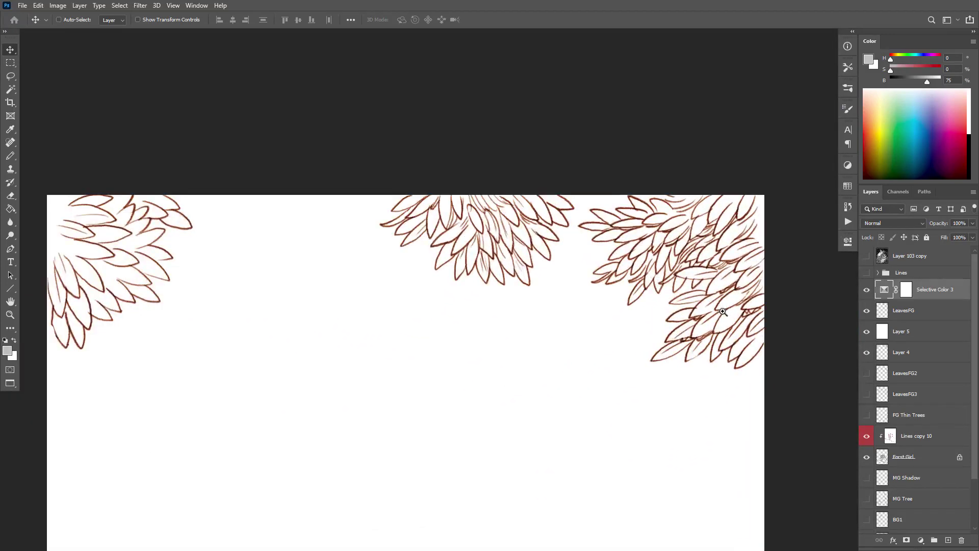
Duplicate LeavesFG so one version sits above the white Layer 5 and the original directly below it, both visible.
{"action": "left_click", "coordinate": [899, 313]}
{"action": "left_click", "coordinate": [902, 333]}
{"action": "left_click", "coordinate": [904, 318]}
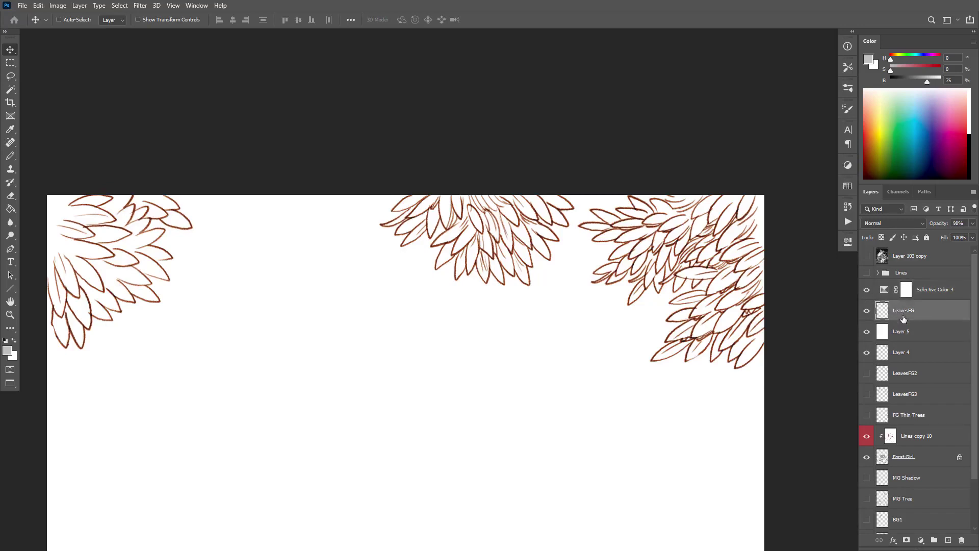
{"action": "left_click_drag", "start_coordinate": [911, 314], "coordinate": [906, 347], "text": "alt"}
{"action": "left_click", "coordinate": [867, 353]}
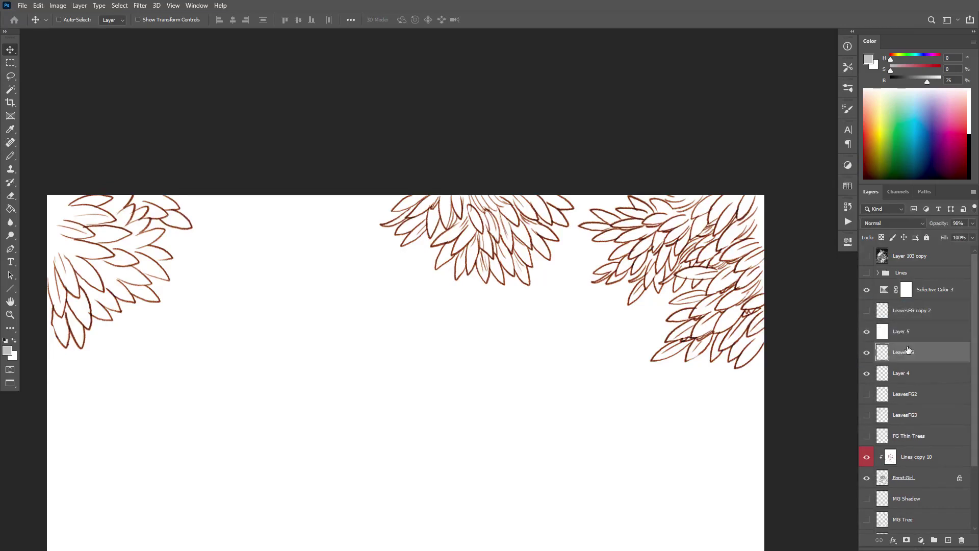
{"action": "left_click", "coordinate": [866, 310]}
{"action": "left_click", "coordinate": [906, 309]}
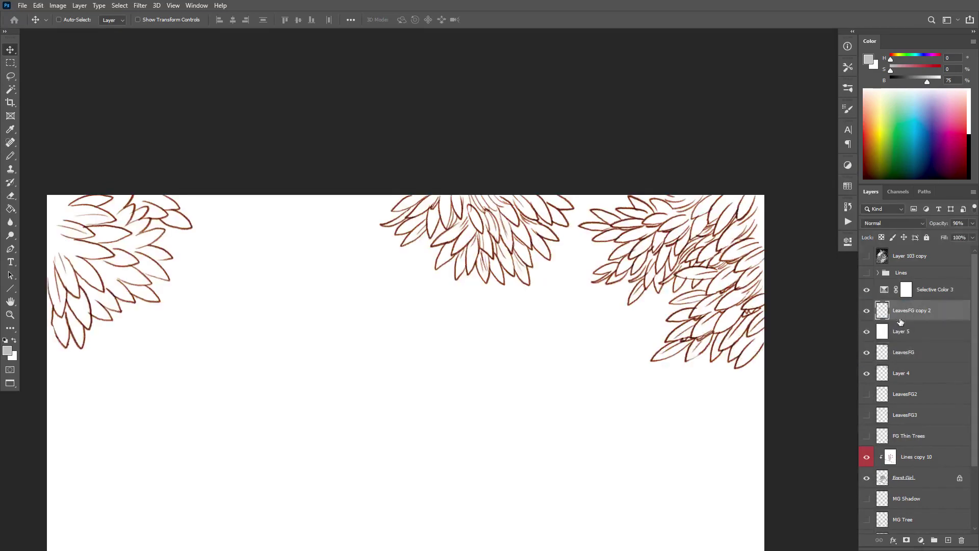
Merge the upper LeavesFG copy and the Selective Color adjustment into the white Layer 5.
{"action": "key", "text": "ctrl+e"}
{"action": "left_click", "coordinate": [884, 293]}
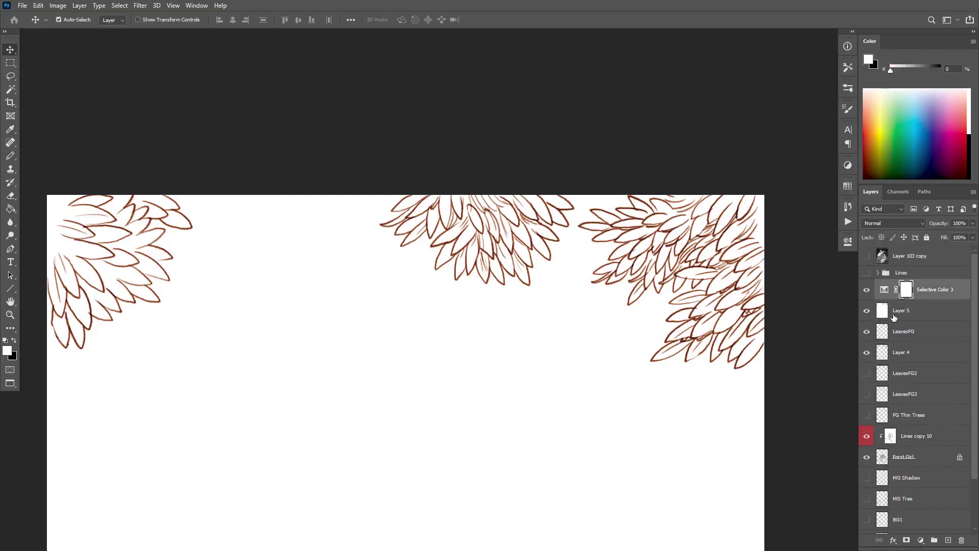
{"action": "key", "text": "ctrl+e"}
Hide the original LeavesFG layer and place the merged Layer 5 directly below it, above the grey base.
{"action": "left_click", "coordinate": [867, 291]}
{"action": "left_click", "coordinate": [867, 291]}
{"action": "left_click", "coordinate": [867, 310]}
{"action": "left_click_drag", "start_coordinate": [884, 289], "coordinate": [894, 325]}
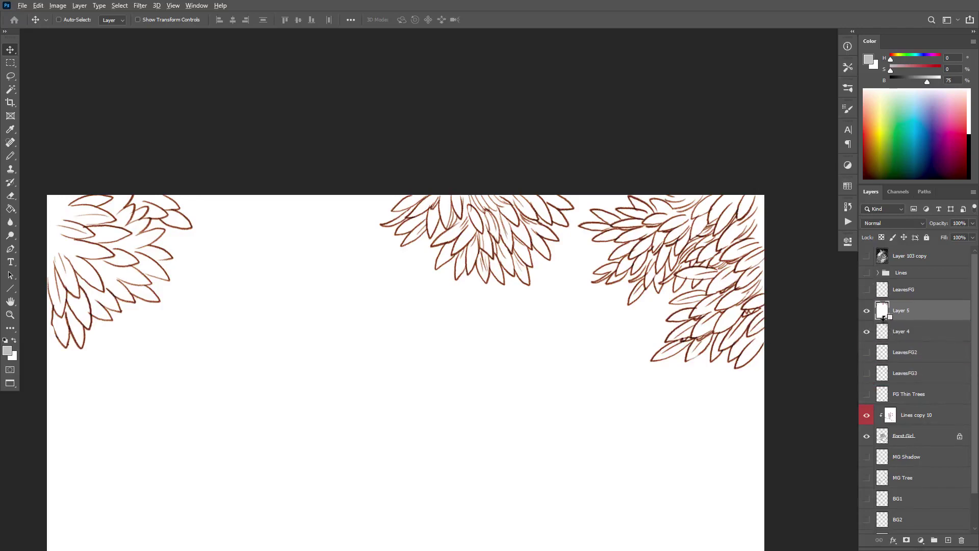
Set Layer 5's blend mode to Multiply and clip it to the grey leaf base layer.
{"action": "left_click", "coordinate": [889, 226]}
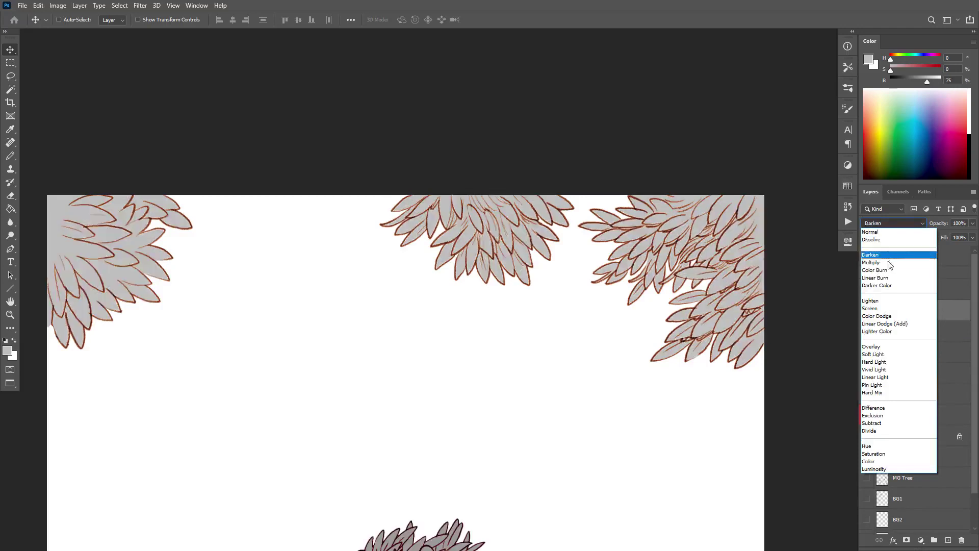
{"action": "left_click", "coordinate": [889, 264]}
{"action": "left_click_drag", "start_coordinate": [698, 319], "coordinate": [723, 285]}
{"action": "left_click", "coordinate": [888, 326], "text": "alt"}
{"action": "scroll", "coordinate": [706, 374], "scroll_direction": "down", "scroll_amount": 2}
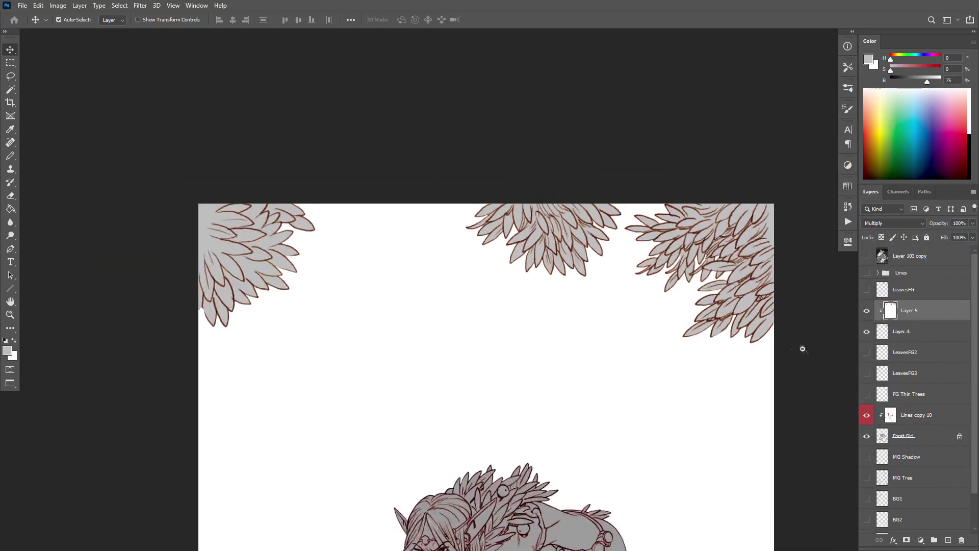
{"action": "left_click_drag", "start_coordinate": [769, 432], "coordinate": [819, 305]}
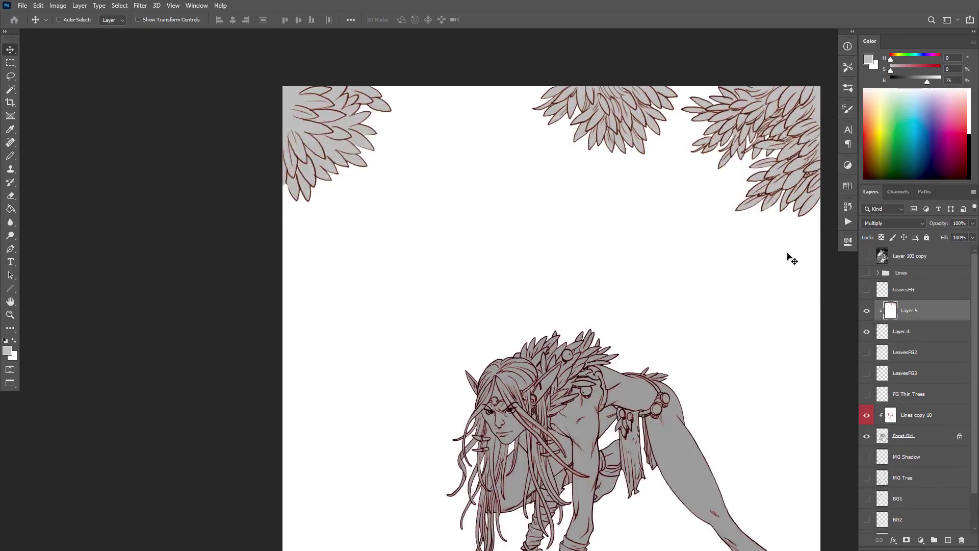
{"action": "left_click_drag", "start_coordinate": [762, 312], "coordinate": [825, 302]}
{"action": "left_click_drag", "start_coordinate": [790, 318], "coordinate": [750, 378]}
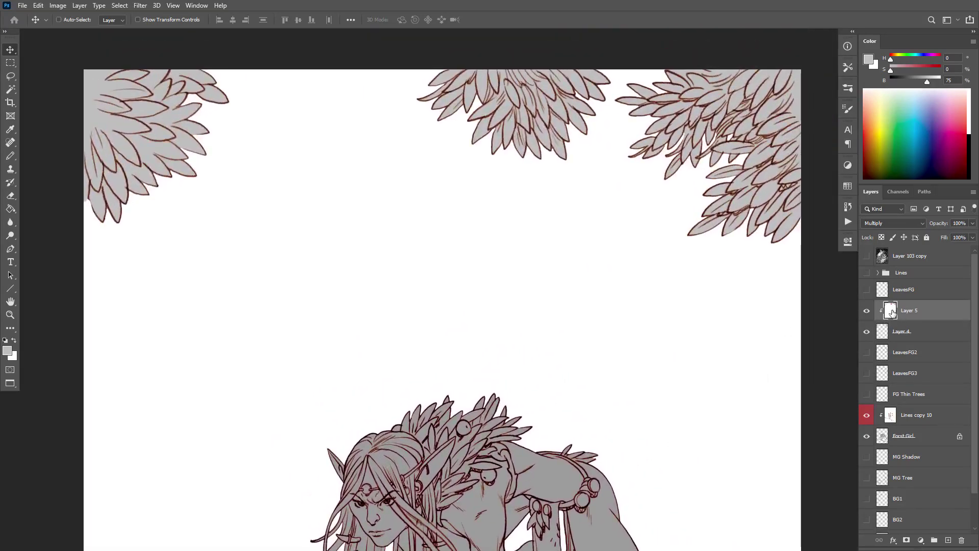
{"action": "left_click_drag", "start_coordinate": [575, 396], "coordinate": [618, 261]}
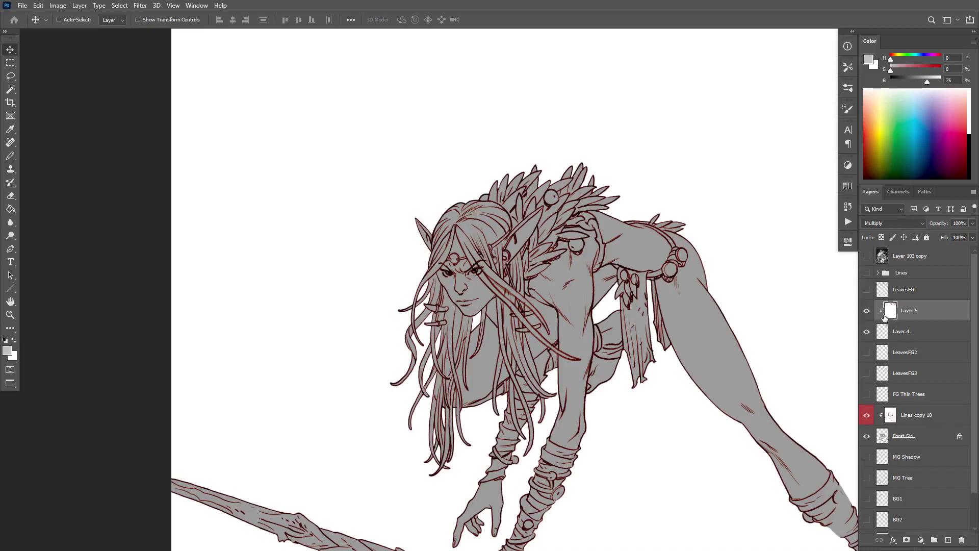
{"action": "left_click_drag", "start_coordinate": [733, 247], "coordinate": [677, 485]}
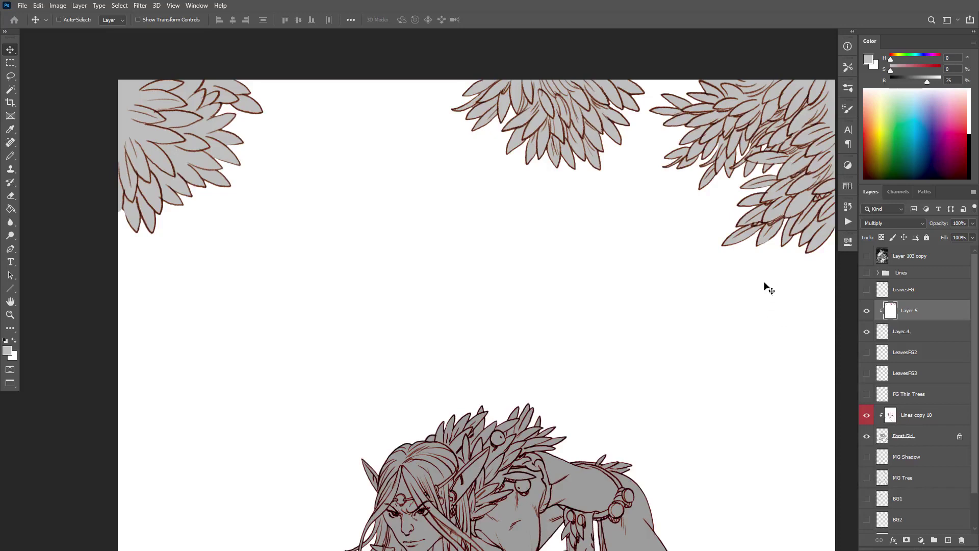
{"action": "scroll", "coordinate": [765, 357], "scroll_direction": "down", "scroll_amount": 5}
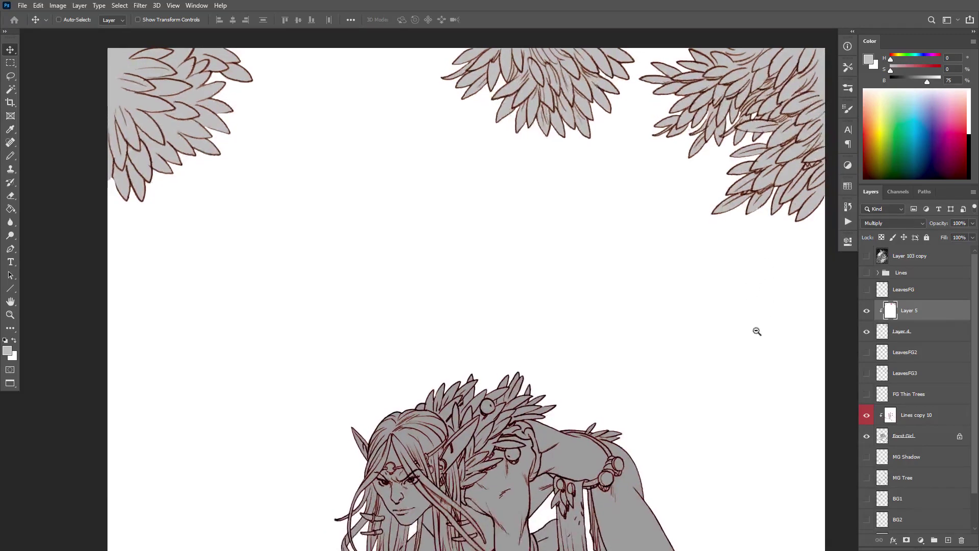
{"action": "scroll", "coordinate": [779, 352], "scroll_direction": "up", "scroll_amount": 5}
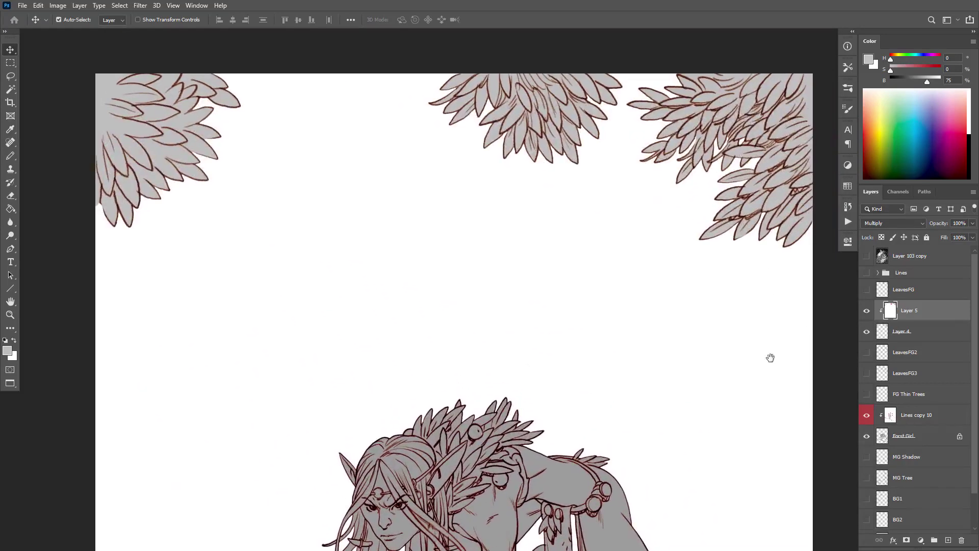
Release Layer 5 from its clipping mask and view its leaf lines in isolation.
{"action": "left_click", "coordinate": [867, 310], "text": "alt"}
{"action": "left_click", "coordinate": [866, 310], "text": "alt"}
{"action": "left_click", "coordinate": [884, 318], "text": "alt"}
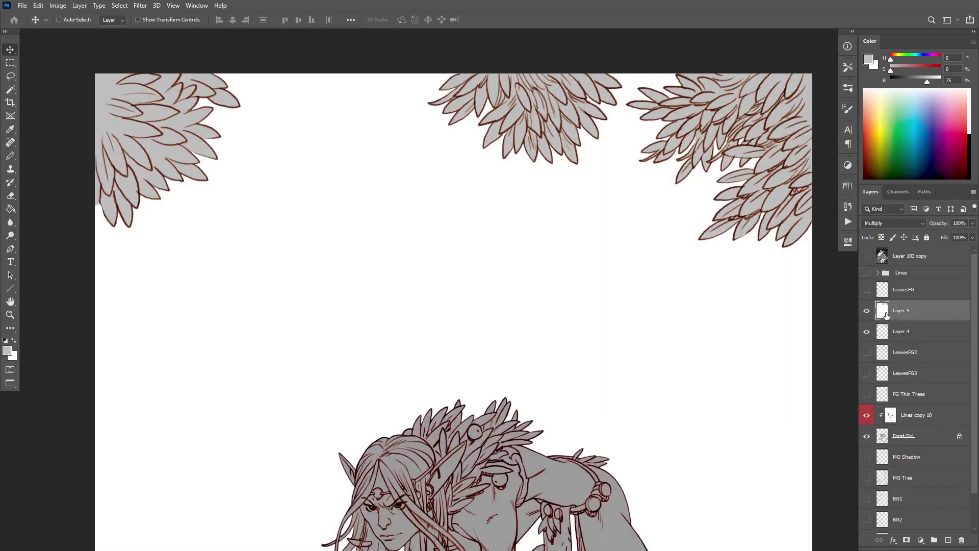
{"action": "left_click", "coordinate": [866, 311], "text": "alt"}
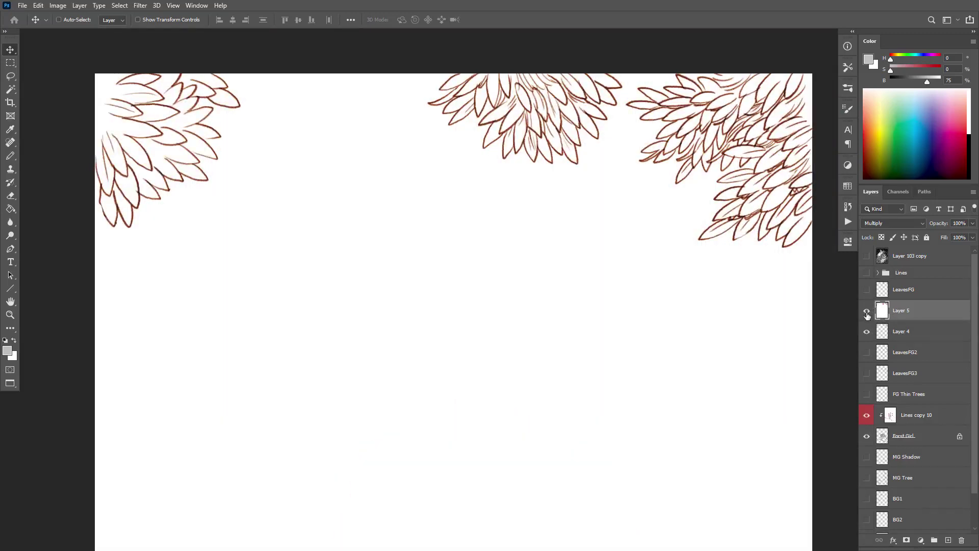
{"action": "left_click", "coordinate": [867, 310], "text": "alt"}
Darken Layer 5's leaf lines using Levels with input values 56, 0.72 and 212, and check the layer in isolation.
{"action": "key", "text": "ctrl"}
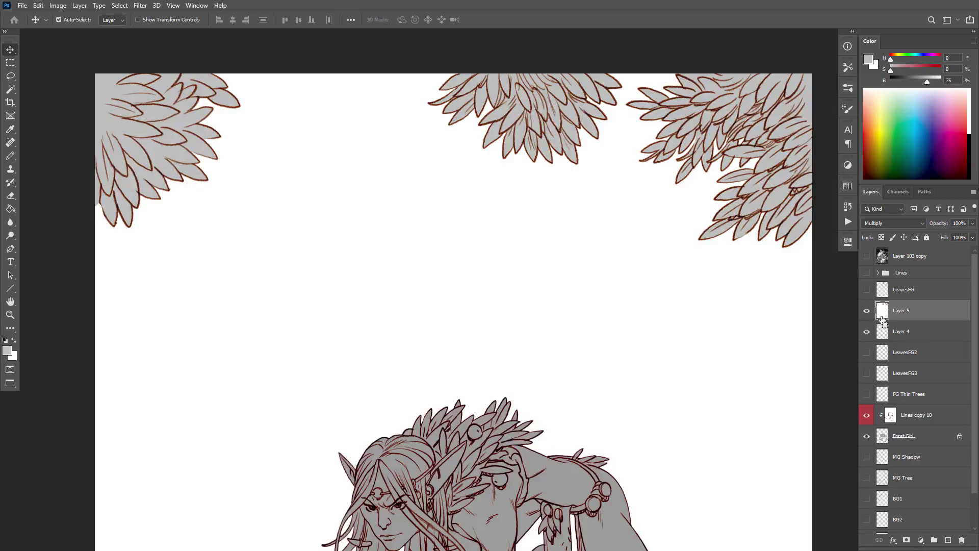
{"action": "key", "text": "ctrl+l"}
{"action": "left_click_drag", "start_coordinate": [238, 261], "coordinate": [705, 267]}
{"action": "left_click_drag", "start_coordinate": [675, 375], "coordinate": [612, 372]}
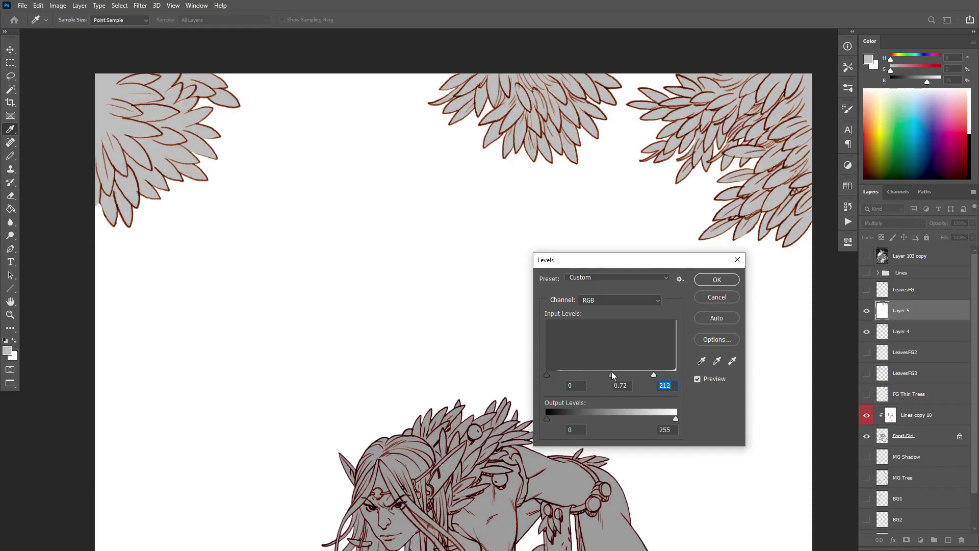
{"action": "left_click_drag", "start_coordinate": [547, 375], "coordinate": [561, 372]}
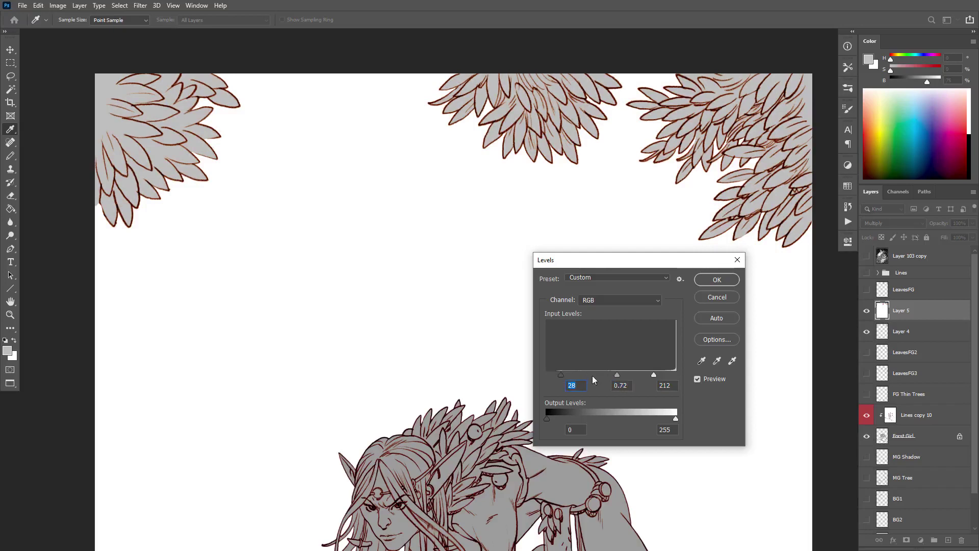
{"action": "left_click_drag", "start_coordinate": [561, 375], "coordinate": [576, 372]}
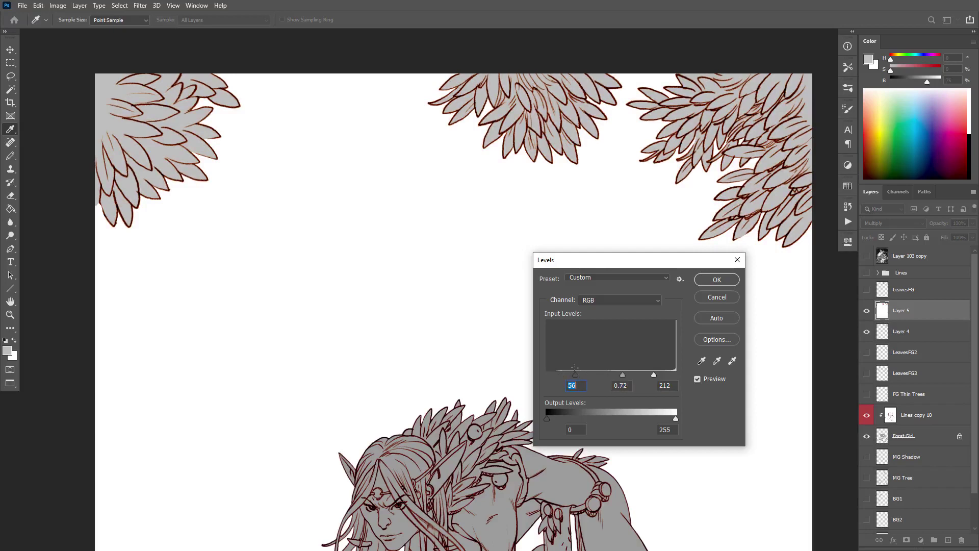
{"action": "left_click", "coordinate": [717, 280]}
{"action": "left_click", "coordinate": [867, 310], "text": "alt"}
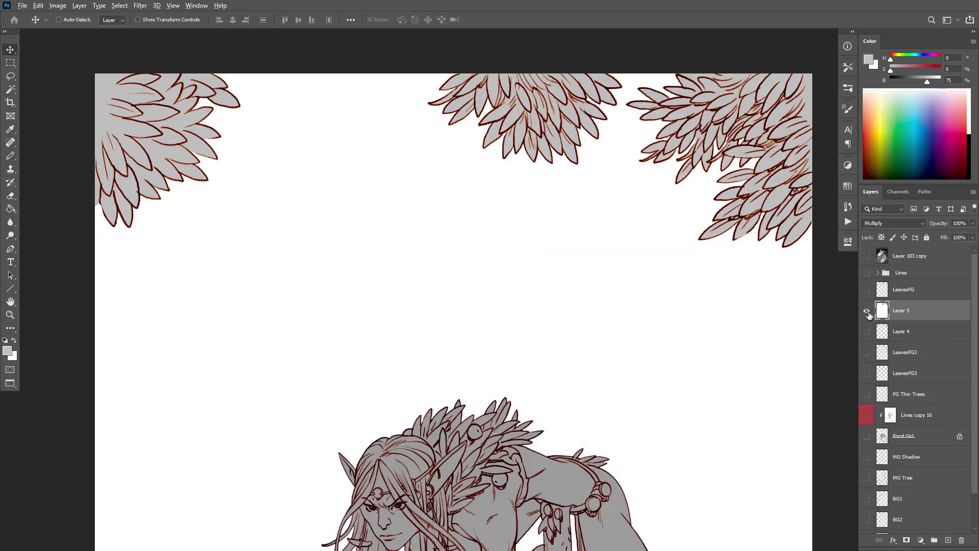
{"action": "left_click", "coordinate": [866, 313], "text": "alt"}
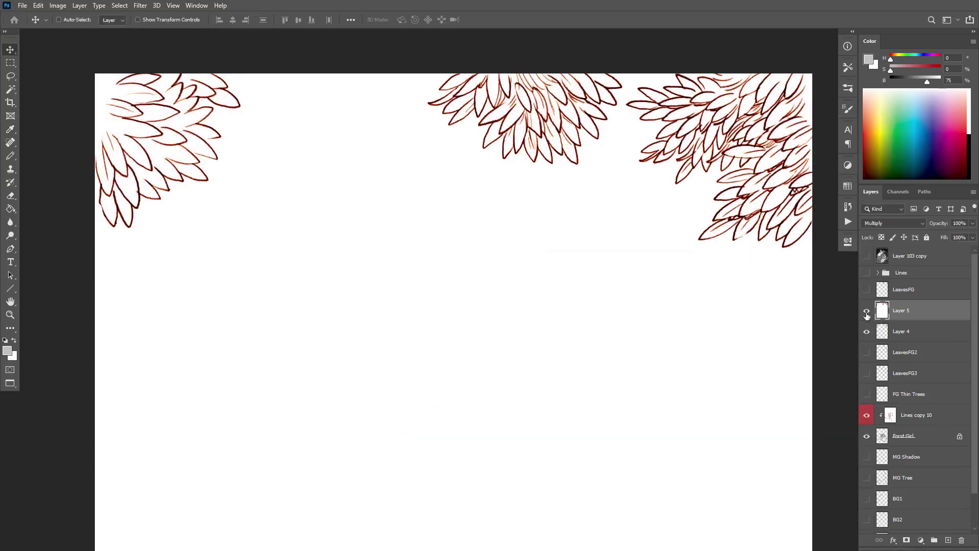
Restore the other layers' visibility and clip Layer 5 to the grey leaf base again.
{"action": "key", "text": "ctrl+z"}
{"action": "key", "text": "ctrl+z"}
{"action": "key", "text": "ctrl+z"}
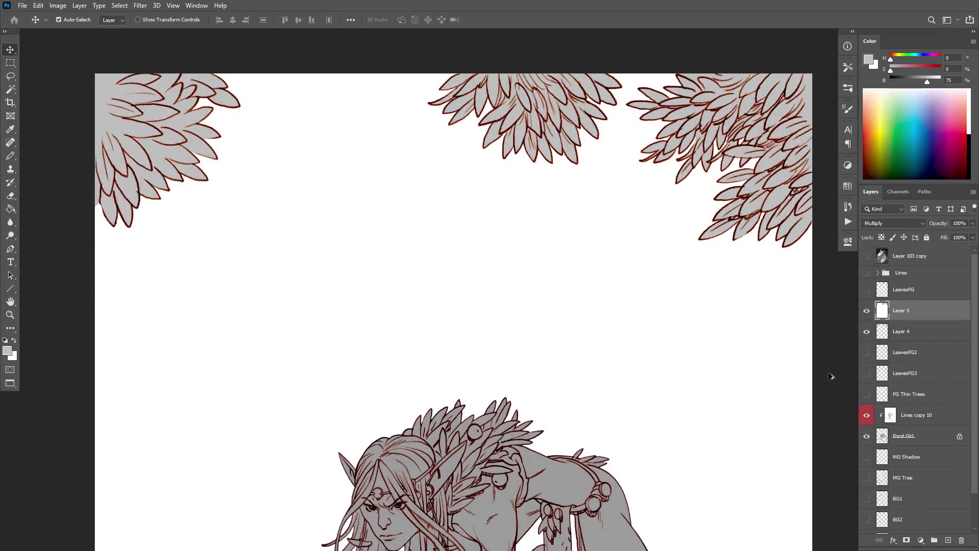
{"action": "left_click", "coordinate": [886, 321], "text": "alt"}
{"action": "left_click", "coordinate": [763, 361], "text": "alt"}
{"action": "left_click", "coordinate": [764, 362], "text": "alt"}
{"action": "left_click_drag", "start_coordinate": [773, 365], "coordinate": [785, 344]}
{"action": "left_click", "coordinate": [781, 320], "text": "ctrl"}
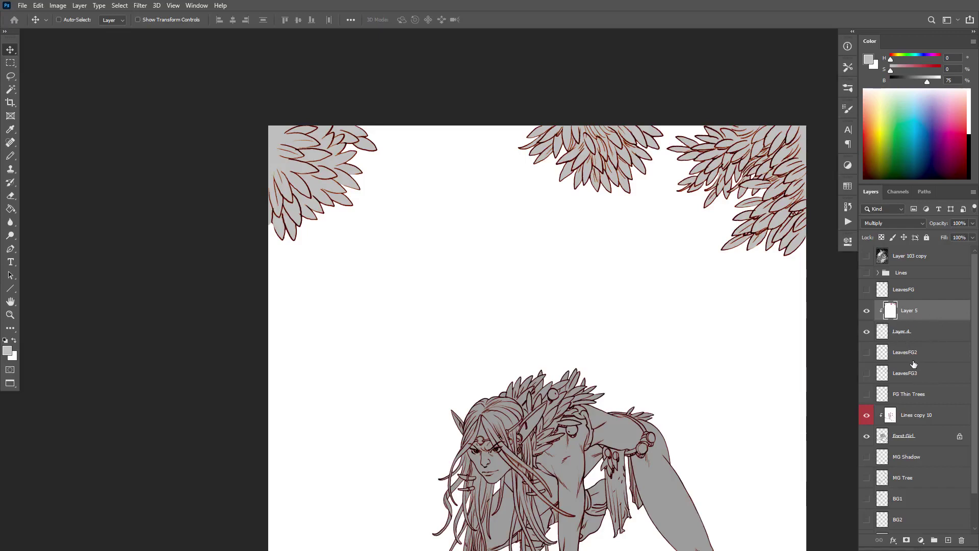
Delete the clipped Layer 5, then show and select the original LeavesFG layer.
{"action": "key", "text": "Delete"}
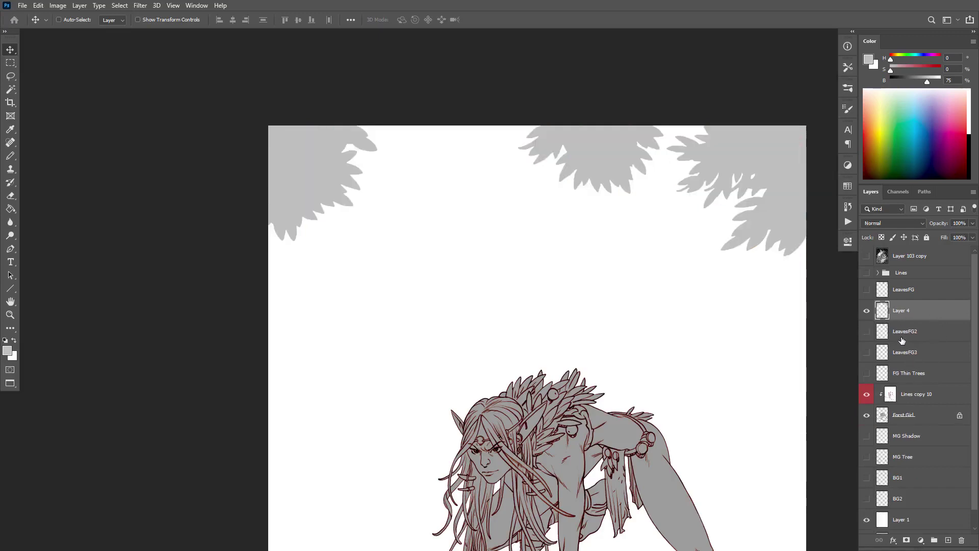
{"action": "left_click", "coordinate": [867, 331]}
{"action": "left_click", "coordinate": [867, 331]}
{"action": "left_click", "coordinate": [866, 289]}
{"action": "left_click", "coordinate": [900, 296]}
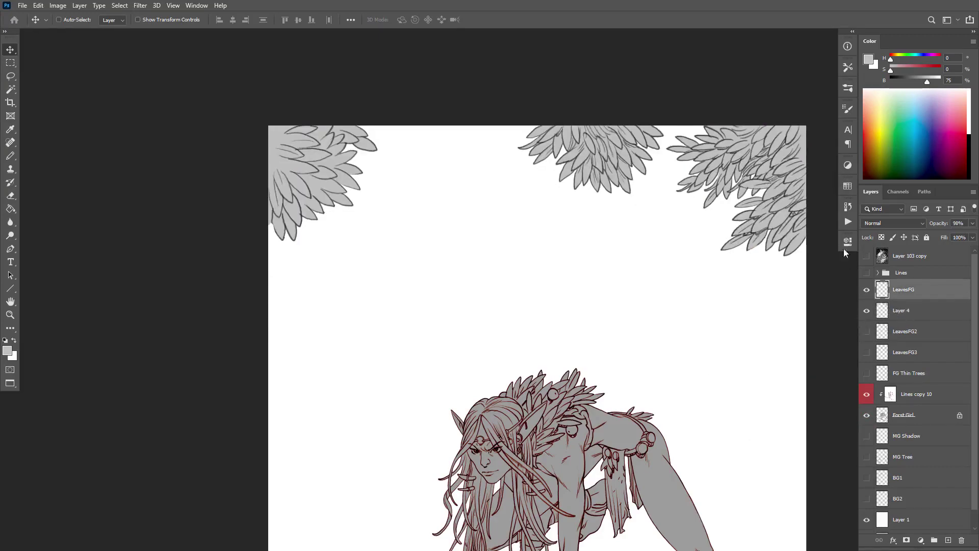
Run the Add Sepia Lines action on LeavesFG and collapse the resulting Lines group.
{"action": "left_click_drag", "start_coordinate": [833, 274], "coordinate": [833, 306]}
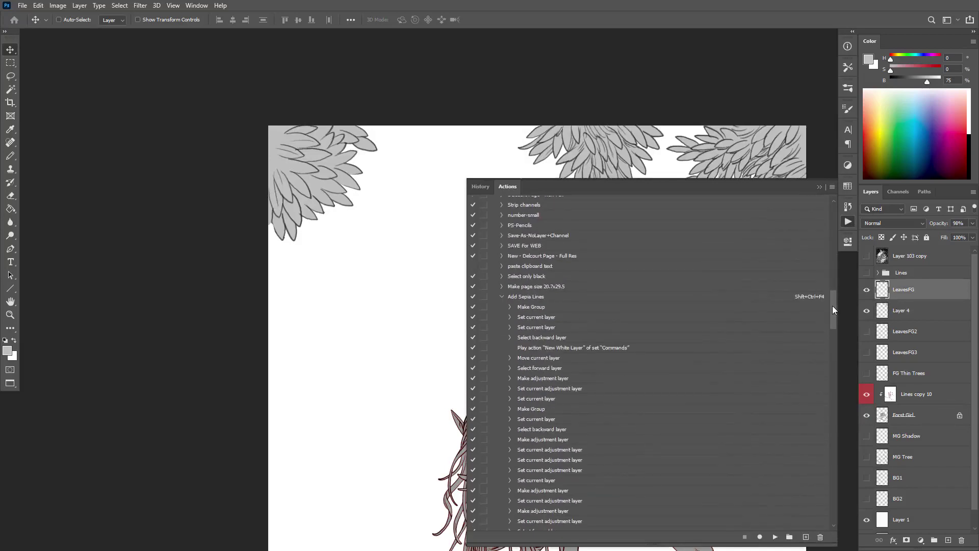
{"action": "left_click", "coordinate": [776, 299]}
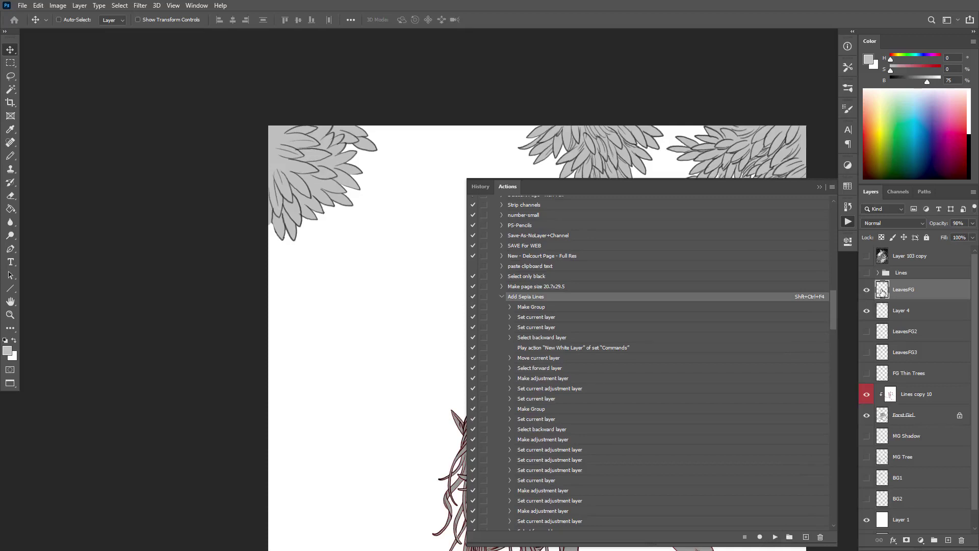
{"action": "left_click", "coordinate": [775, 537]}
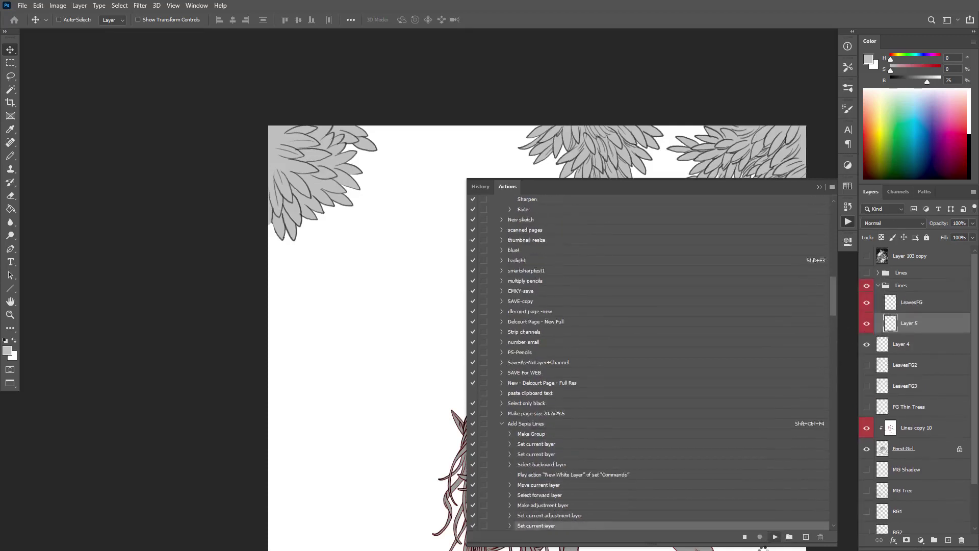
{"action": "left_click", "coordinate": [879, 289]}
{"action": "left_click", "coordinate": [879, 286]}
{"action": "left_click", "coordinate": [867, 287]}
{"action": "left_click", "coordinate": [867, 287]}
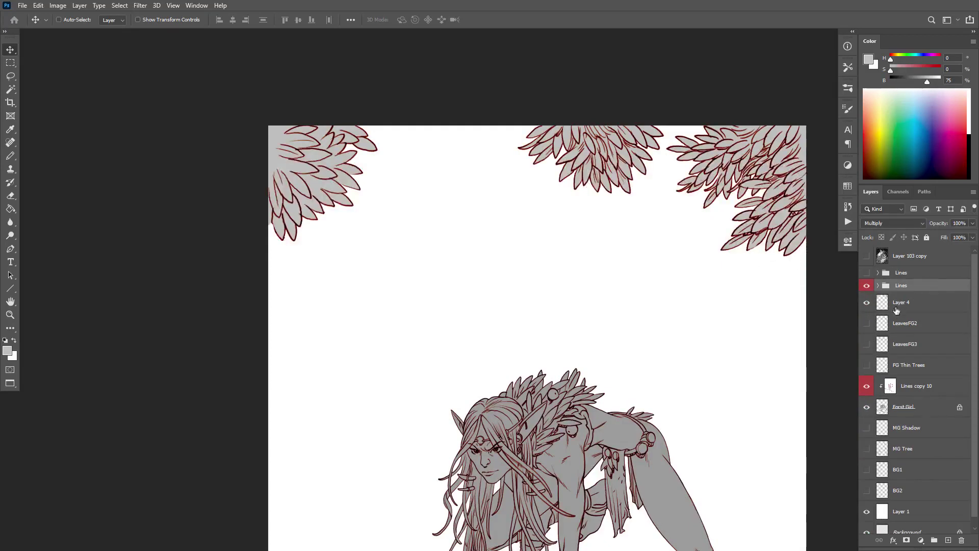
Compare the leaf lines with the Sepia group on and off, and select LeavesFG inside the Lines group.
{"action": "left_click", "coordinate": [879, 286]}
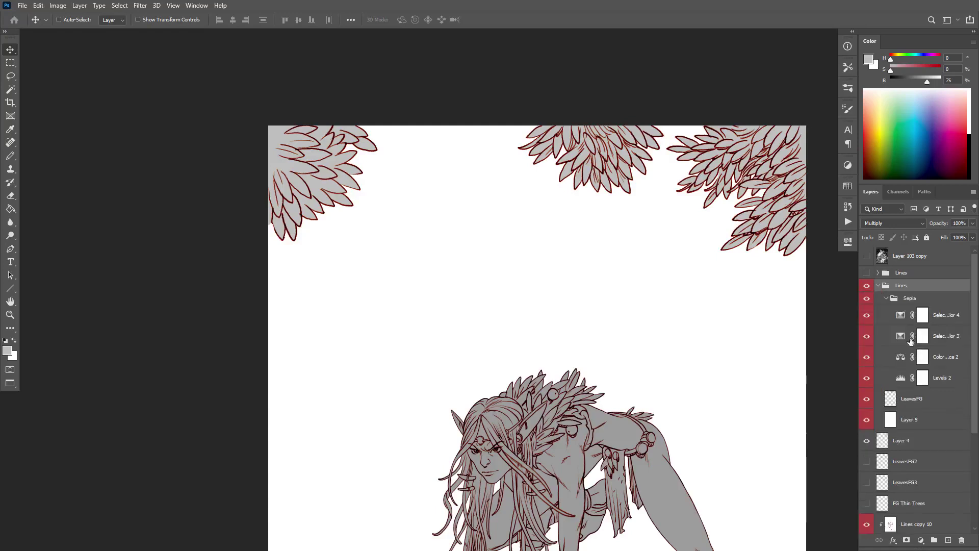
{"action": "left_click", "coordinate": [886, 300]}
{"action": "left_click", "coordinate": [866, 300]}
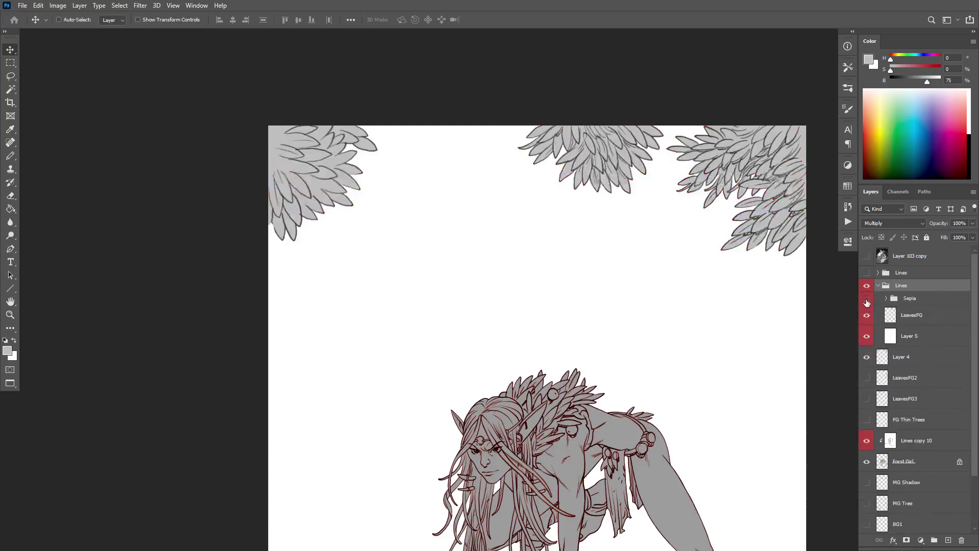
{"action": "left_click", "coordinate": [867, 299]}
{"action": "left_click", "coordinate": [891, 316]}
{"action": "left_click", "coordinate": [867, 316]}
{"action": "left_click", "coordinate": [867, 316]}
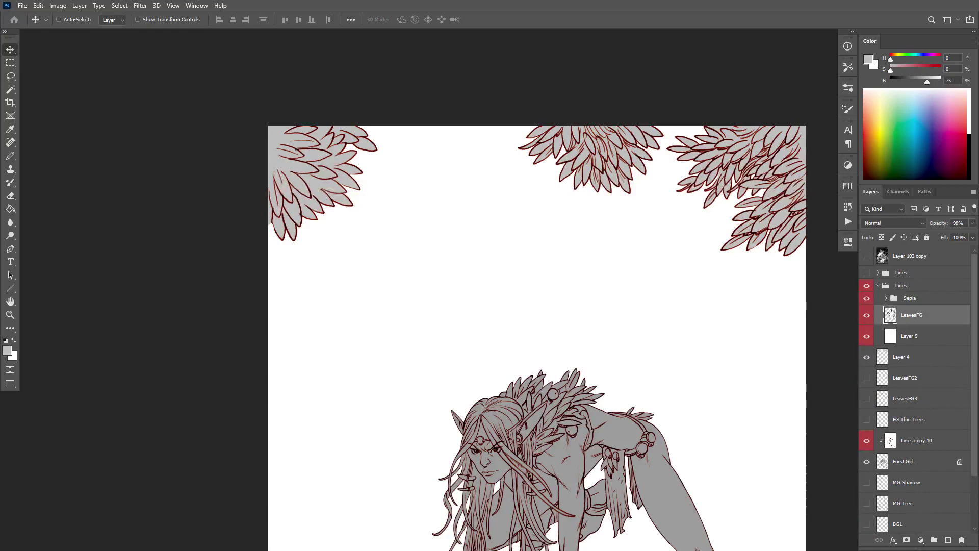
Brush black test strokes on LeavesFG in the empty area below the upper leaves and view that layer alone.
{"action": "key", "text": "b"}
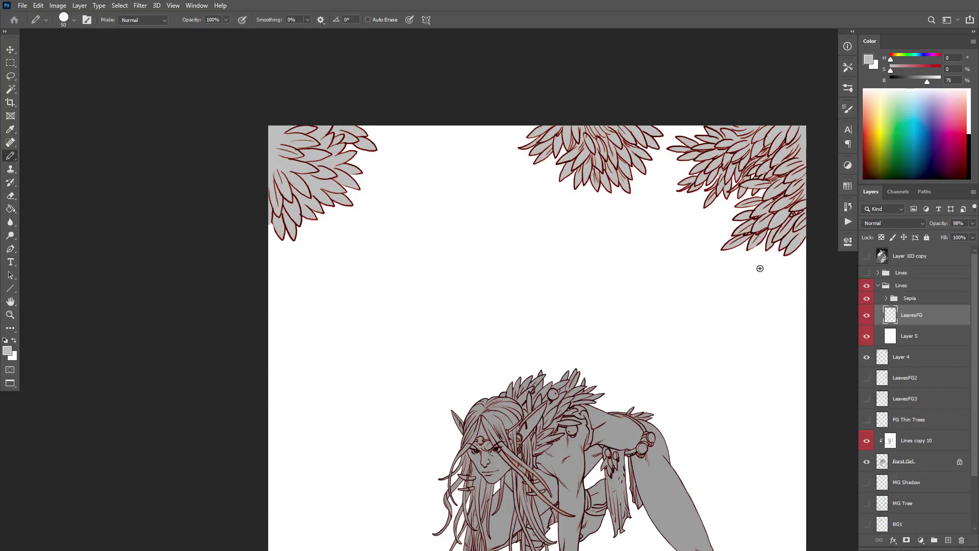
{"action": "mouse_move", "coordinate": [776, 267]}
{"action": "left_mouse_down"}
{"action": "mouse_move", "coordinate": [738, 294]}
{"action": "mouse_move", "coordinate": [707, 293]}
{"action": "mouse_move", "coordinate": [727, 321]}
{"action": "left_mouse_up"}
{"action": "key", "text": "ctrl+z"}
{"action": "key", "text": "d"}
{"action": "mouse_move", "coordinate": [787, 280]}
{"action": "left_mouse_down"}
{"action": "mouse_move", "coordinate": [686, 334]}
{"action": "mouse_move", "coordinate": [672, 262]}
{"action": "mouse_move", "coordinate": [641, 321]}
{"action": "left_mouse_up"}
{"action": "left_click", "coordinate": [867, 316], "text": "alt"}
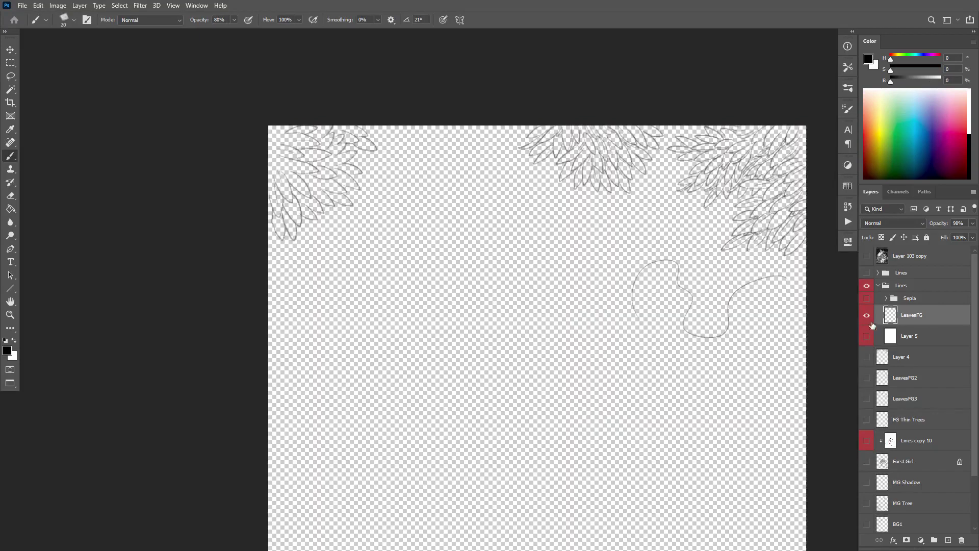
{"action": "mouse_move", "coordinate": [733, 299]}
{"action": "left_mouse_down"}
{"action": "mouse_move", "coordinate": [640, 244]}
{"action": "mouse_move", "coordinate": [603, 362]}
{"action": "left_mouse_up"}
{"action": "left_click", "coordinate": [867, 315], "text": "alt"}
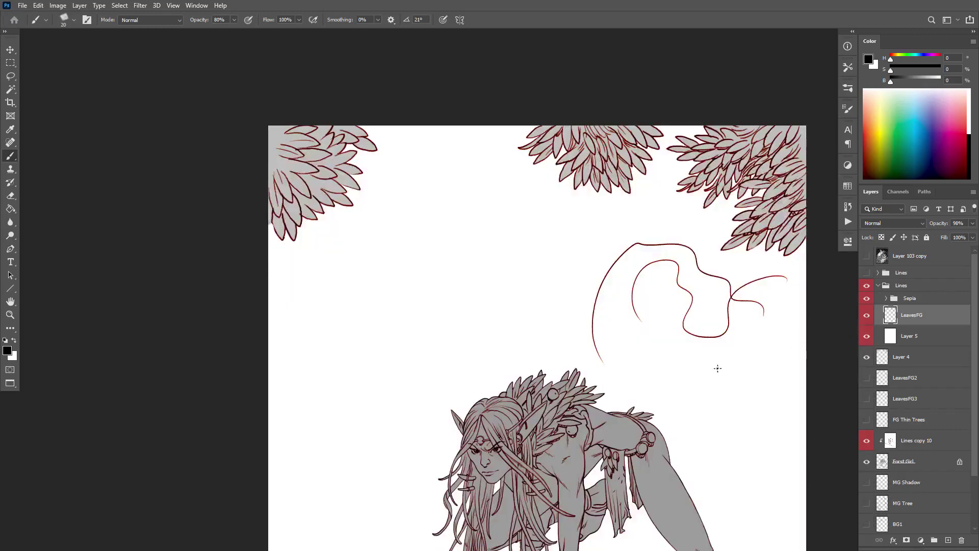
Check the test strokes without the Sepia group, add more strokes, and undo all of them.
{"action": "left_click", "coordinate": [867, 299]}
{"action": "left_click", "coordinate": [867, 300]}
{"action": "mouse_move", "coordinate": [753, 278]}
{"action": "left_mouse_down"}
{"action": "mouse_move", "coordinate": [666, 234]}
{"action": "mouse_move", "coordinate": [560, 267]}
{"action": "mouse_move", "coordinate": [573, 324]}
{"action": "mouse_move", "coordinate": [622, 360]}
{"action": "mouse_move", "coordinate": [679, 356]}
{"action": "mouse_move", "coordinate": [658, 334]}
{"action": "left_mouse_up"}
{"action": "left_click_drag", "start_coordinate": [556, 304], "coordinate": [640, 319]}
{"action": "key", "text": "ctrl+z"}
{"action": "key", "text": "ctrl+z"}
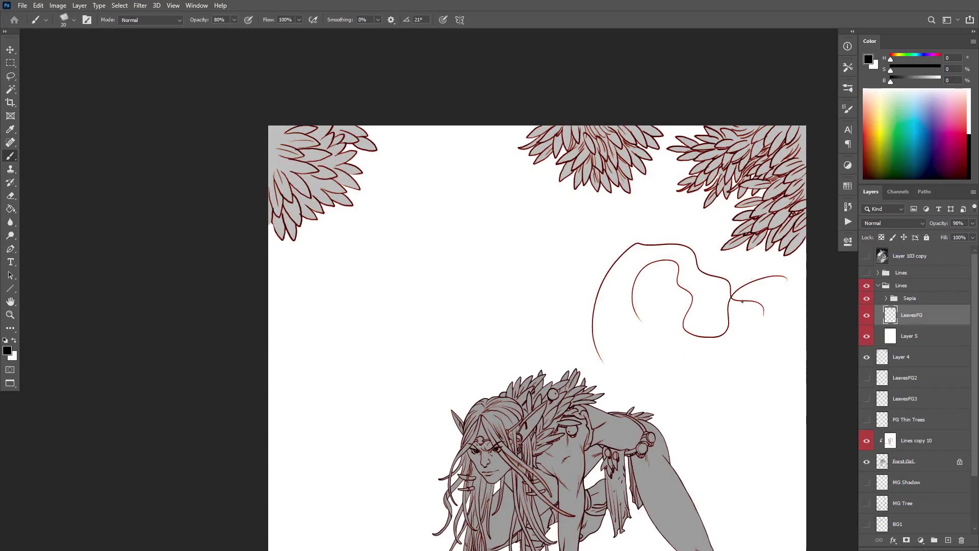
{"action": "key", "text": "ctrl+z"}
{"action": "key", "text": "ctrl+z"}
{"action": "key", "text": "ctrl+z"}
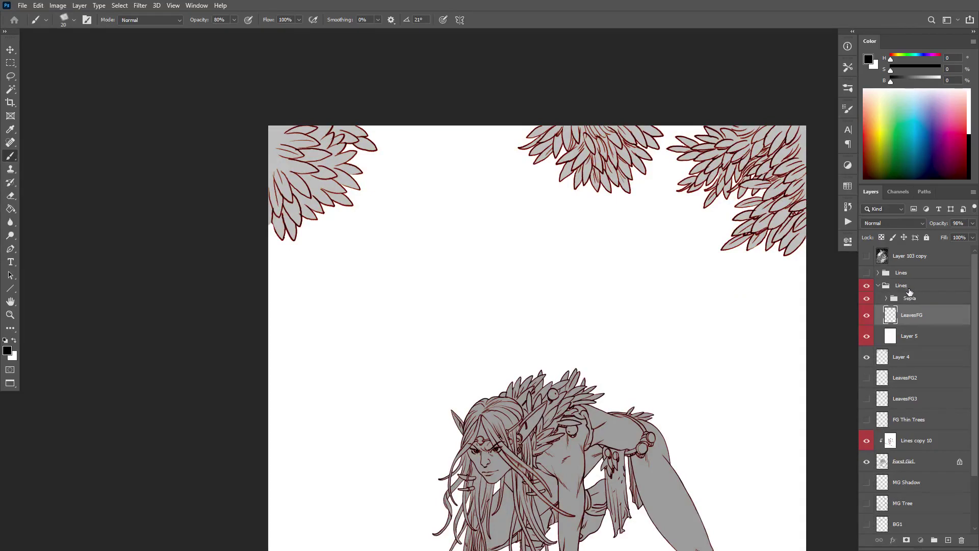
Collapse the leaf Lines group and duplicate it.
{"action": "left_click", "coordinate": [907, 289]}
{"action": "left_click", "coordinate": [878, 287]}
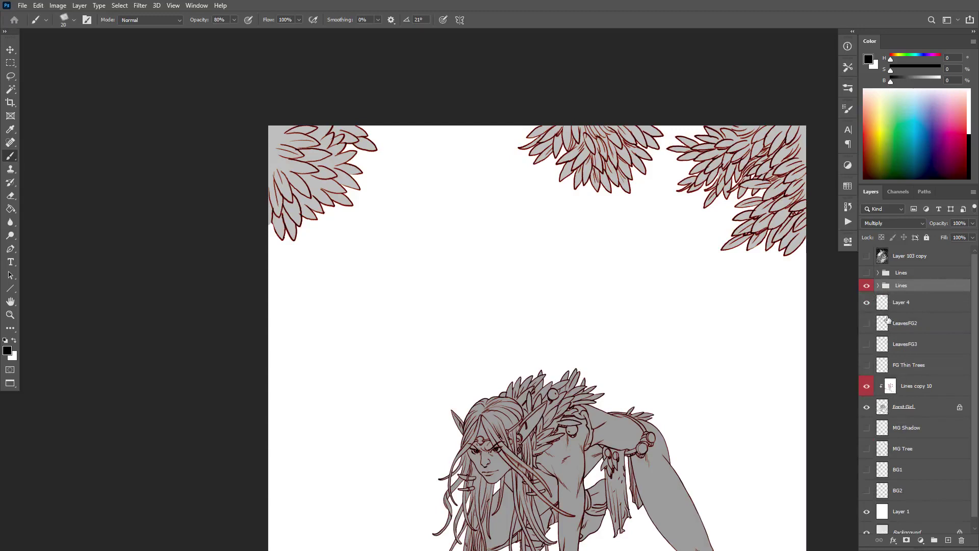
{"action": "left_click", "coordinate": [866, 285]}
{"action": "left_click", "coordinate": [867, 286]}
{"action": "key", "text": "ctrl+j"}
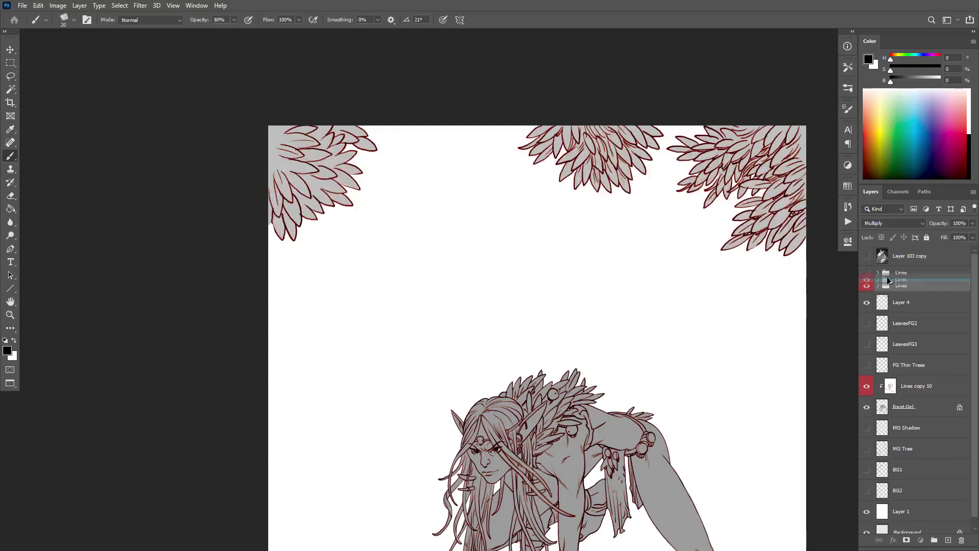
Merge the Lines copy group into a single layer and place the original Lines group directly above it.
{"action": "left_click", "coordinate": [887, 300]}
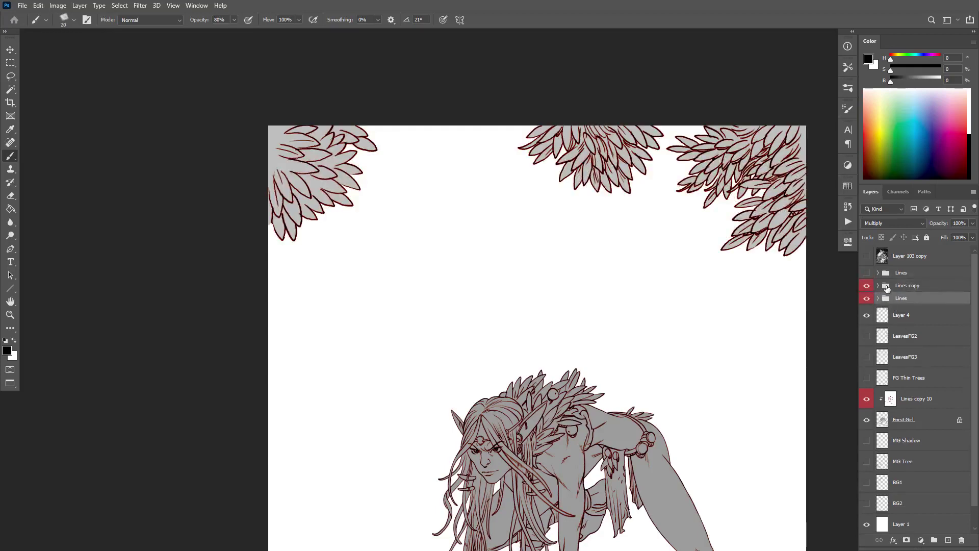
{"action": "left_click", "coordinate": [888, 287]}
{"action": "key", "text": "ctrl+e"}
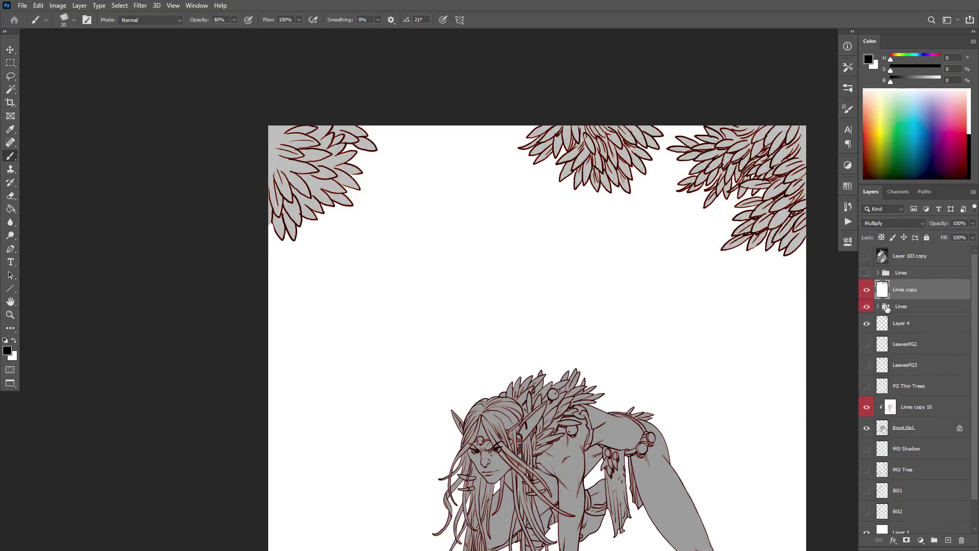
{"action": "left_click_drag", "start_coordinate": [886, 308], "coordinate": [886, 284]}
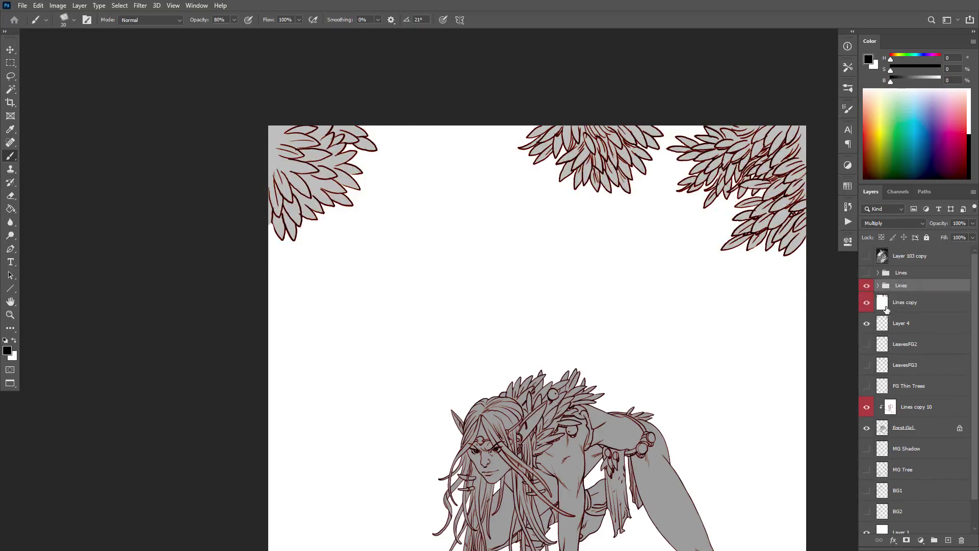
Clip the merged Lines copy layer to the grey leaf base on Layer 4 and hide the original leaf Lines group.
{"action": "left_click", "coordinate": [887, 313], "text": "alt"}
{"action": "left_click", "coordinate": [887, 308]}
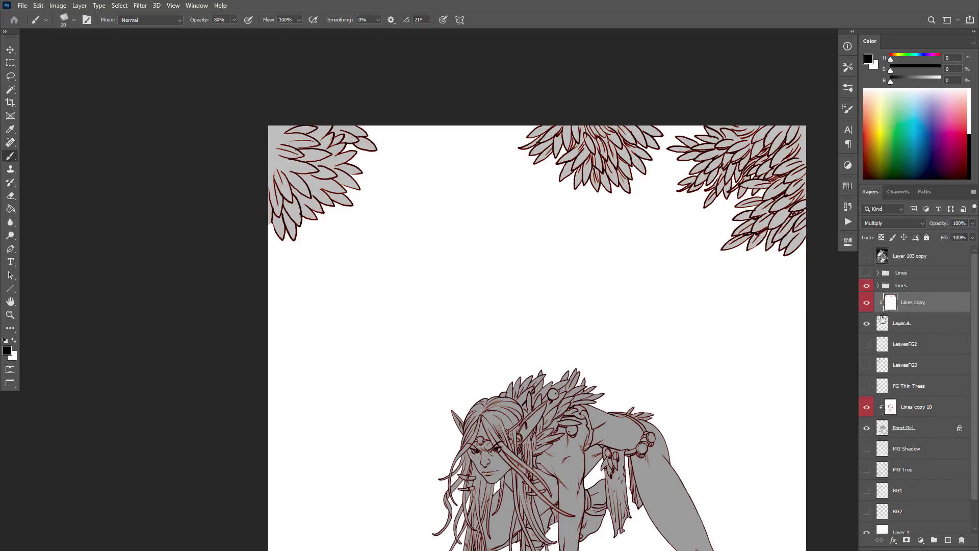
{"action": "left_click", "coordinate": [867, 286]}
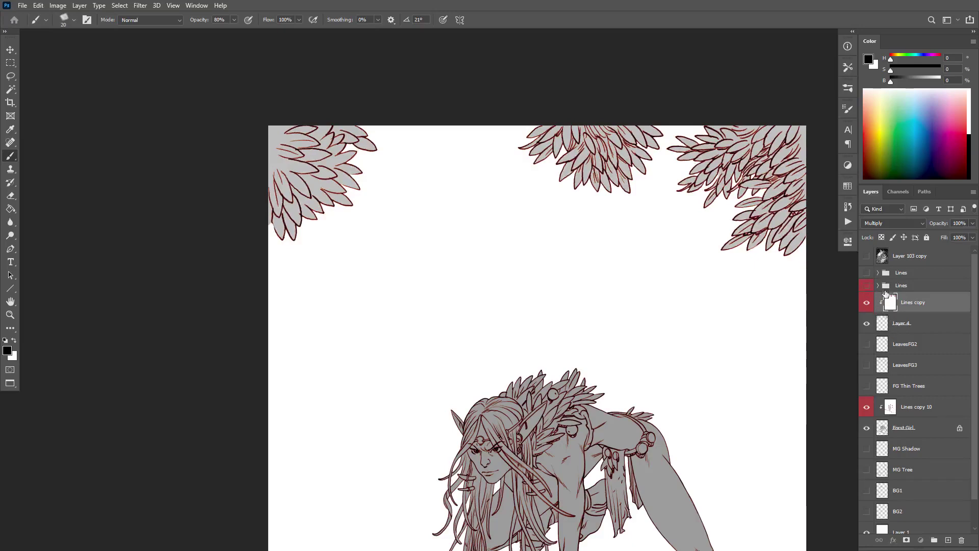
Select the original leaf Lines group and view it on its own, with all other layers hidden.
{"action": "left_click", "coordinate": [884, 287]}
{"action": "left_click", "coordinate": [866, 286]}
{"action": "left_click", "coordinate": [867, 287]}
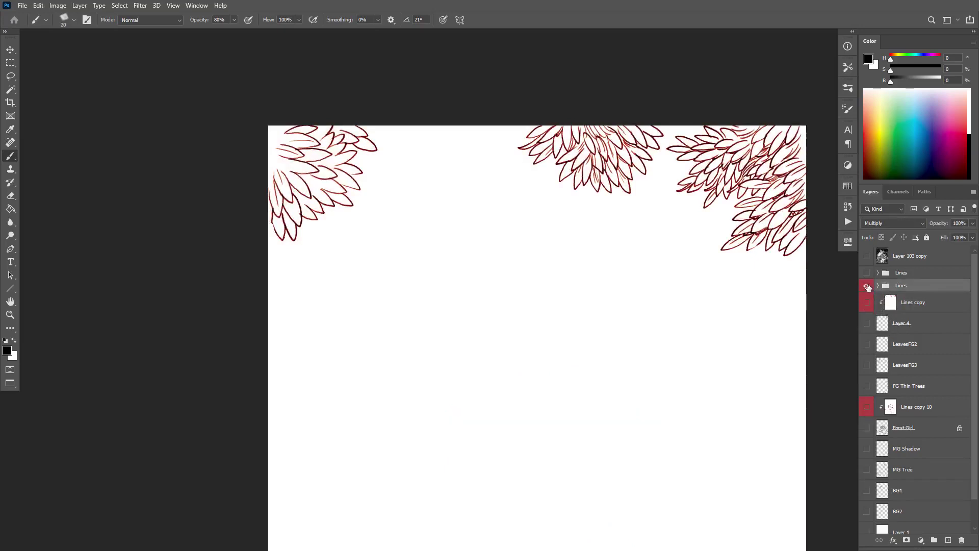
{"action": "left_click", "coordinate": [870, 288]}
Move the leaf Lines group into the Lines group above it, compare the artwork with that parent group shown and hidden, and leave it hidden.
{"action": "left_click_drag", "start_coordinate": [886, 288], "coordinate": [886, 272]}
{"action": "left_click", "coordinate": [868, 274]}
{"action": "left_click", "coordinate": [868, 274]}
{"action": "left_click", "coordinate": [869, 276]}
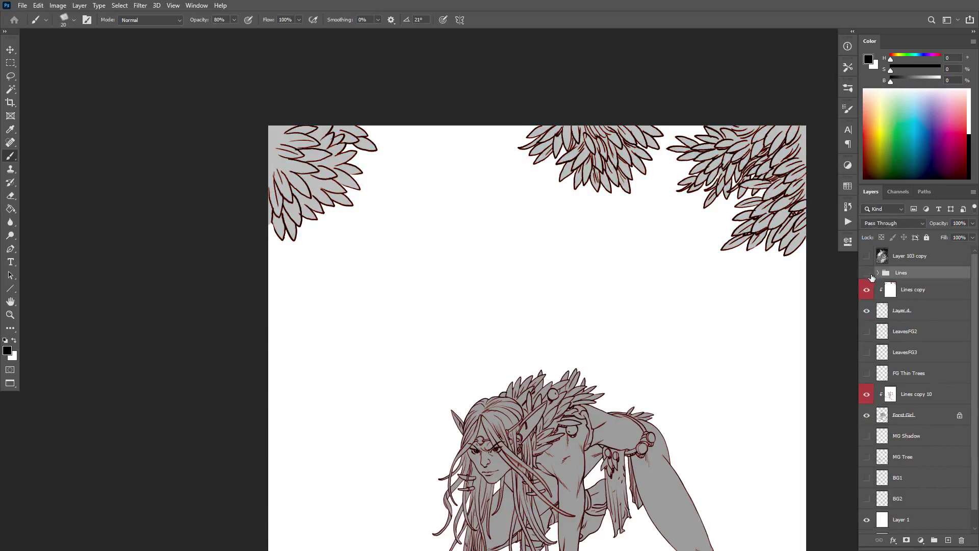
{"action": "left_click", "coordinate": [867, 274]}
Review the contents of the parent Lines group and its nested leaf lines, and collapse the lower nested Lines group and the parent.
{"action": "left_click", "coordinate": [878, 273]}
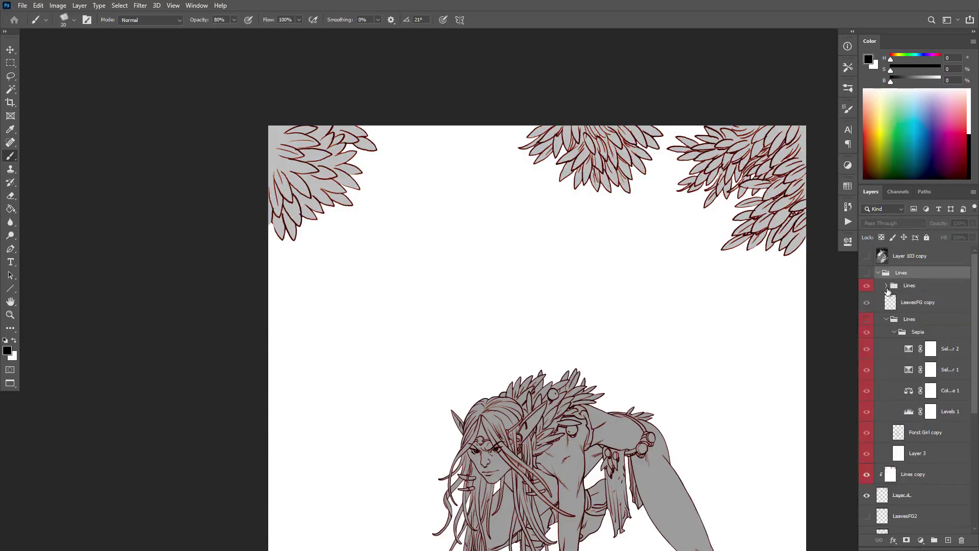
{"action": "left_click", "coordinate": [887, 286]}
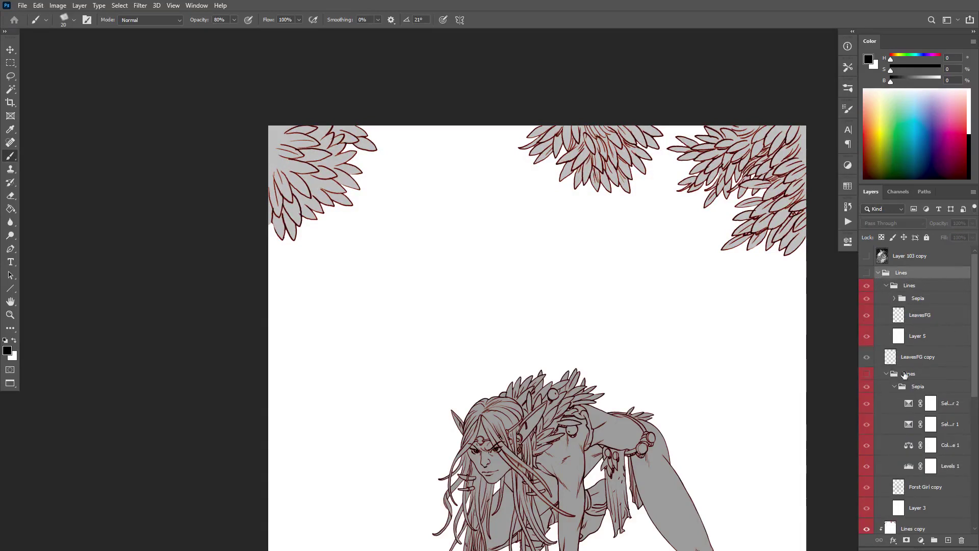
{"action": "left_click", "coordinate": [887, 373]}
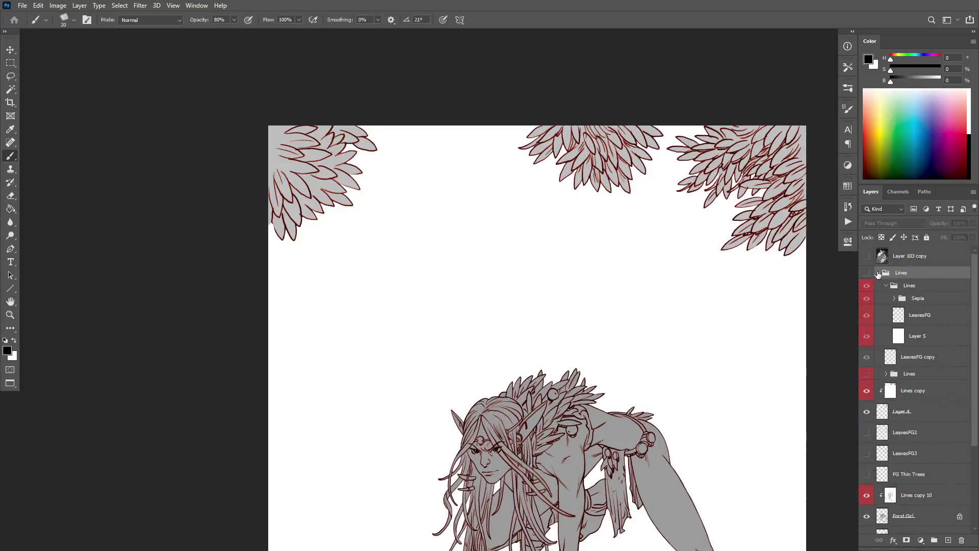
{"action": "left_click", "coordinate": [877, 273]}
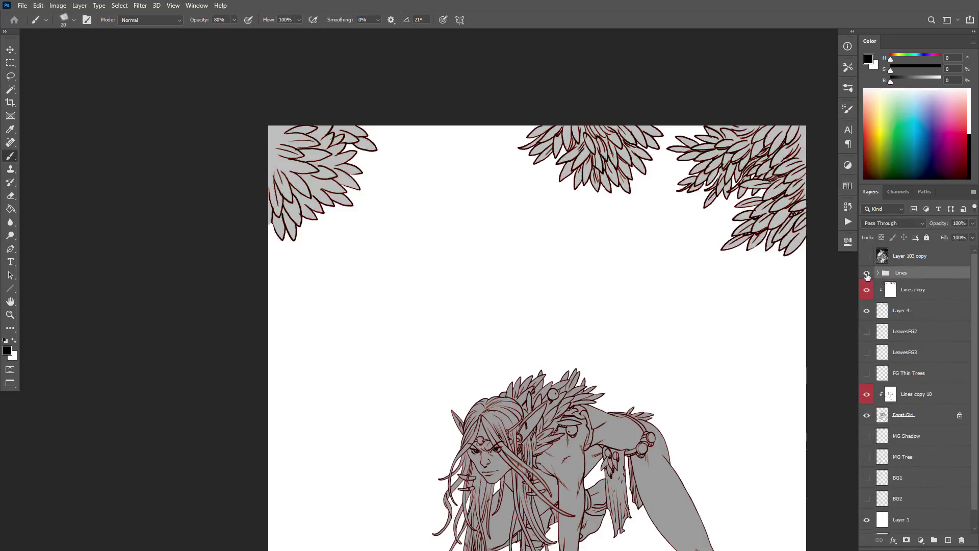
{"action": "left_click", "coordinate": [878, 273]}
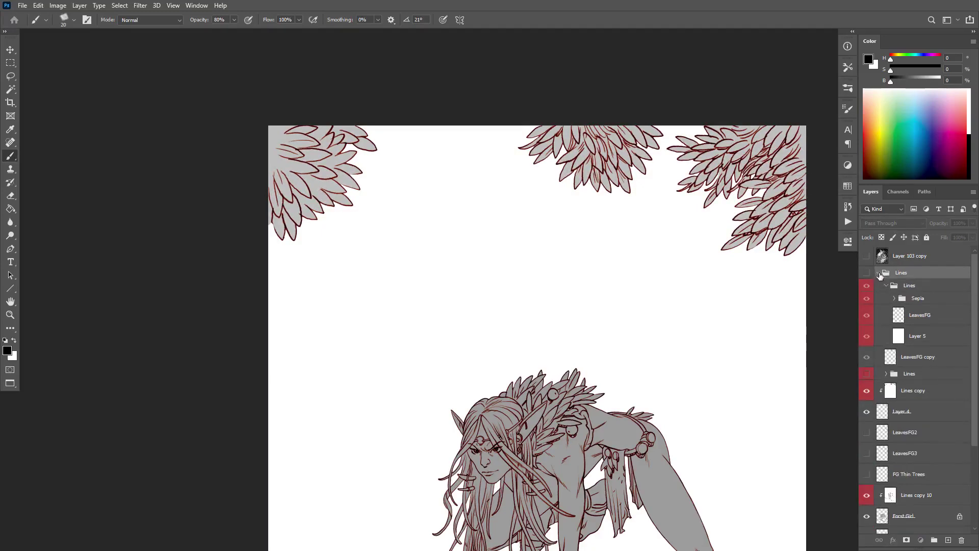
{"action": "left_click", "coordinate": [878, 273]}
{"action": "left_click_drag", "start_coordinate": [686, 383], "coordinate": [866, 282]}
{"action": "left_click_drag", "start_coordinate": [654, 274], "coordinate": [645, 202]}
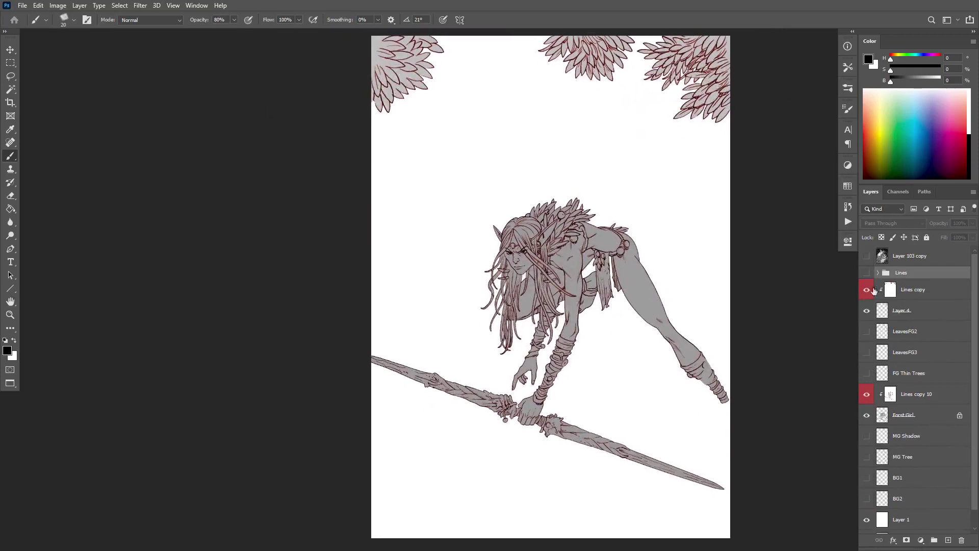
{"action": "left_click_drag", "start_coordinate": [680, 272], "coordinate": [708, 283]}
{"action": "left_click_drag", "start_coordinate": [687, 330], "coordinate": [694, 480]}
{"action": "left_click_drag", "start_coordinate": [693, 382], "coordinate": [713, 376]}
{"action": "left_click", "coordinate": [720, 352], "text": "alt"}
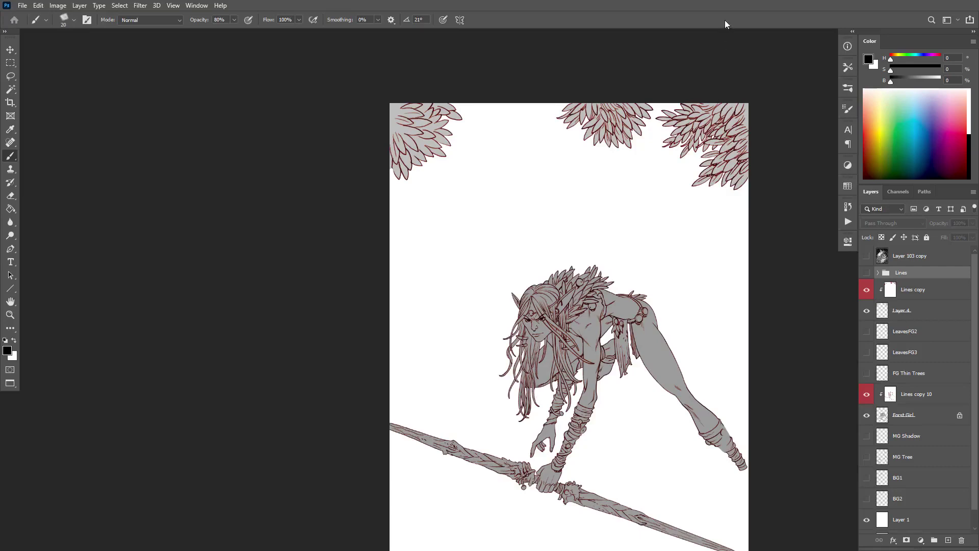
{"action": "left_click_drag", "start_coordinate": [636, 370], "coordinate": [619, 294]}
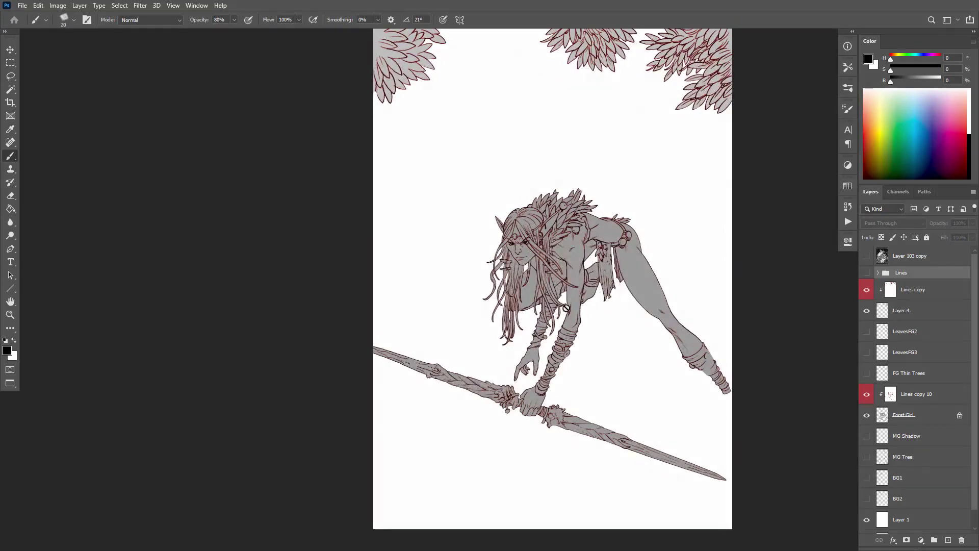